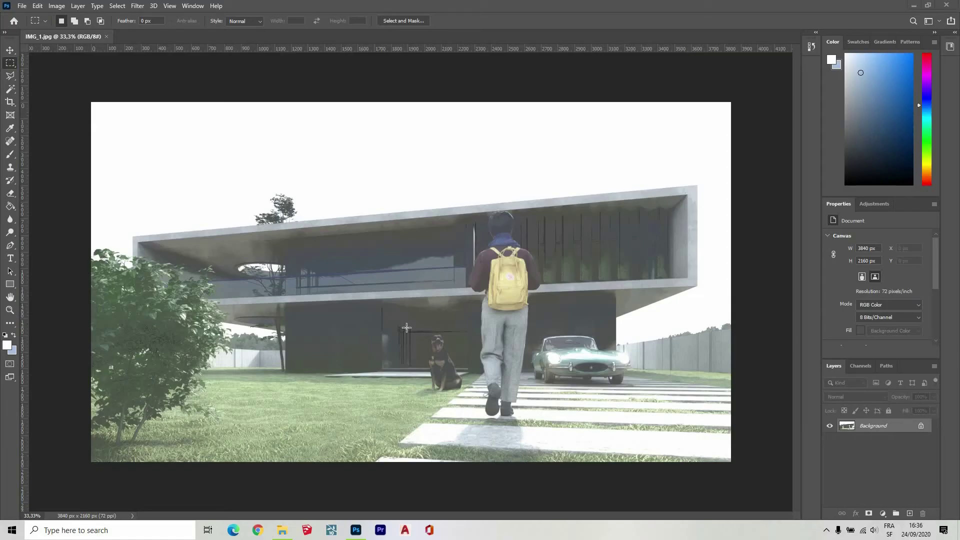
- Place IMG_1_Normal from the IMG_27 folder into the open IMG_1.jpg document as a layer
left_click(10, 311)
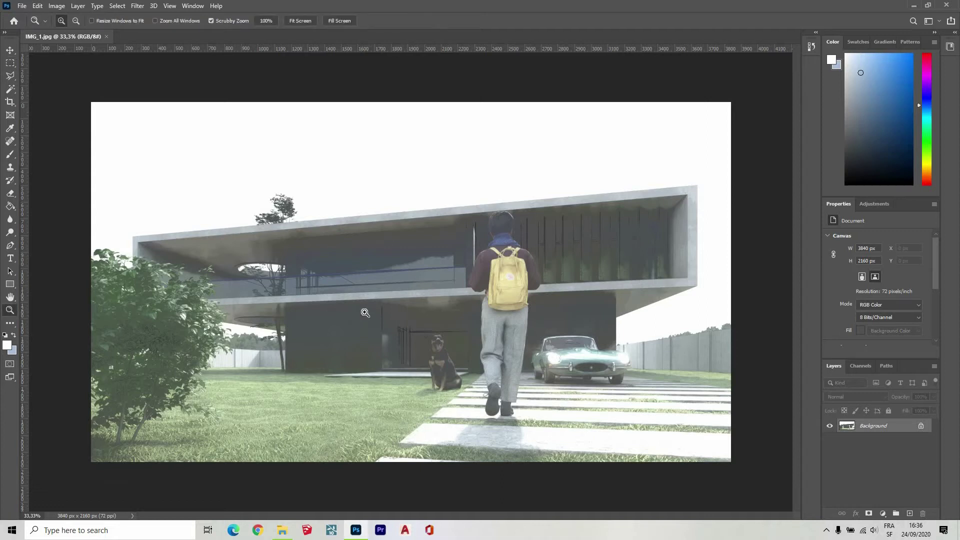
left_click(367, 304, "alt")
scroll(359, 283, "down", 1)
scroll(315, 495, "up", 1)
left_click(284, 532)
left_click(925, 6)
left_click_drag(357, 113, 175, 197)
key("Return")
- Place IMG_1_MatID from the IMG_27 folder as a layer above IMG_1_Normal
left_click(282, 530)
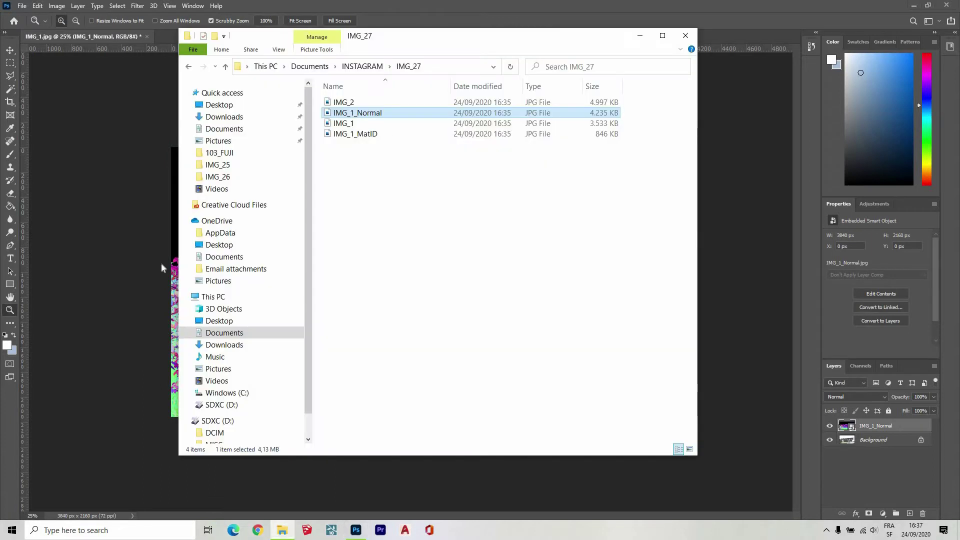
left_click_drag(356, 134, 113, 259)
key("Return")
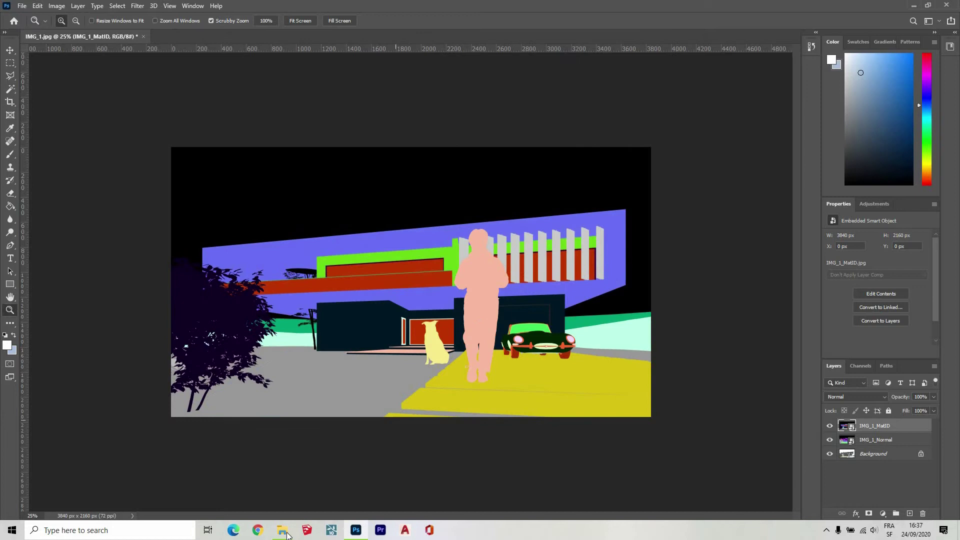
- Place IMG_2 from the IMG_27 folder as the top layer and convert the locked Background into the regular layer Layer 0
left_click(282, 529)
left_click_drag(359, 103, 123, 189)
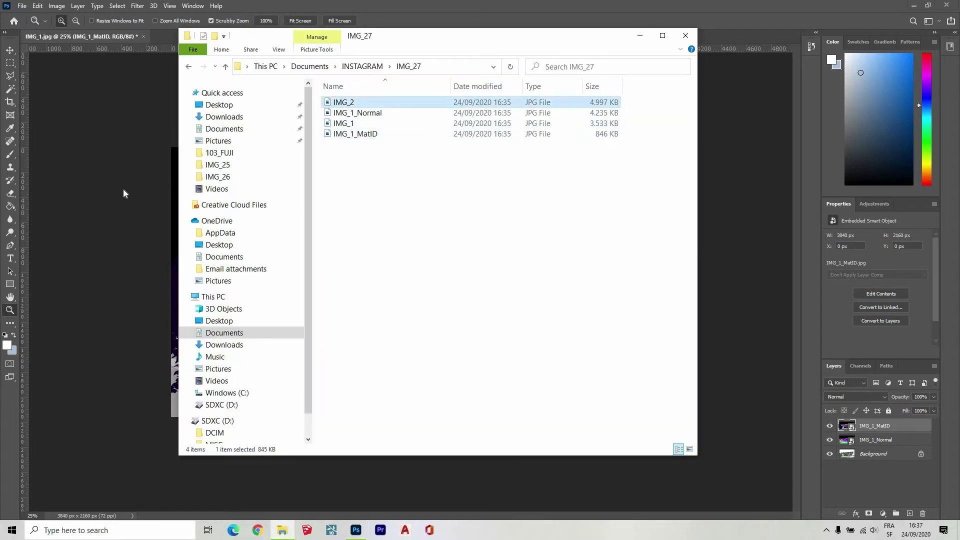
key("Return")
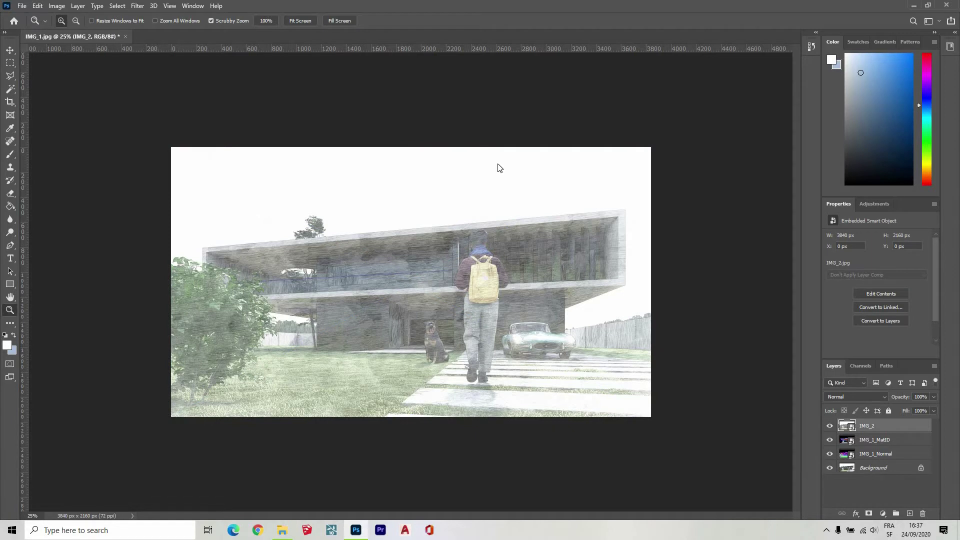
double_click(873, 468)
left_click(561, 157)
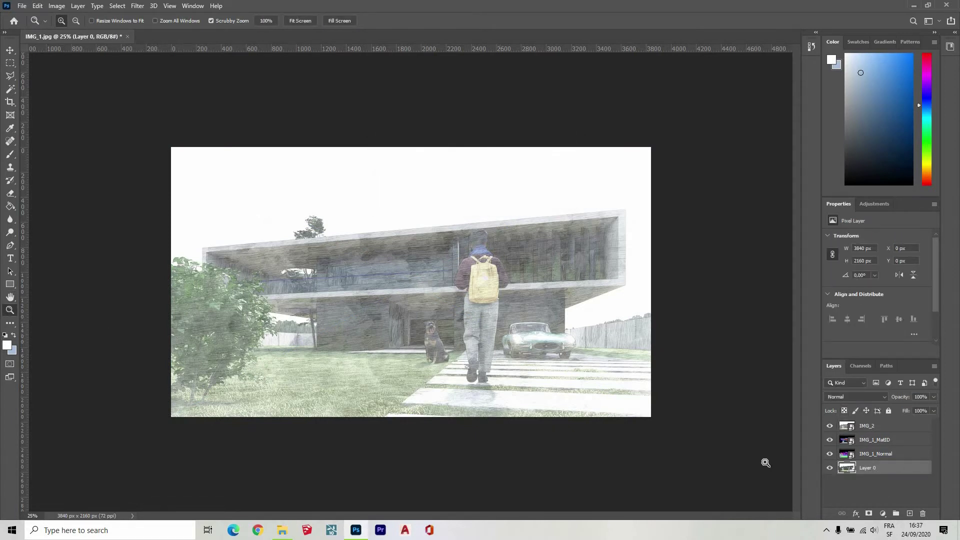
- Place guides on the image's left, right and top edges, plus a horizontal guide below the image marking out a square
left_click(324, 270, "alt")
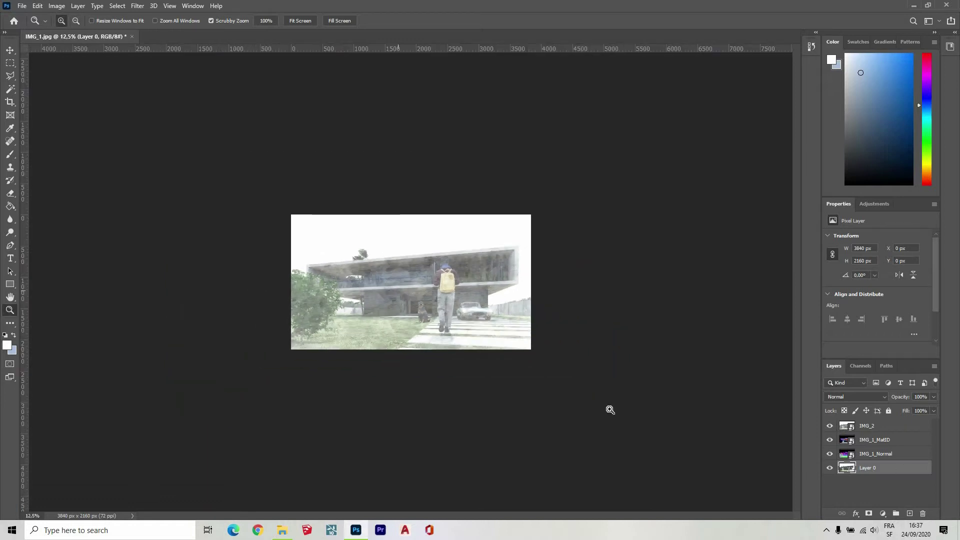
key("ctrl+plus")
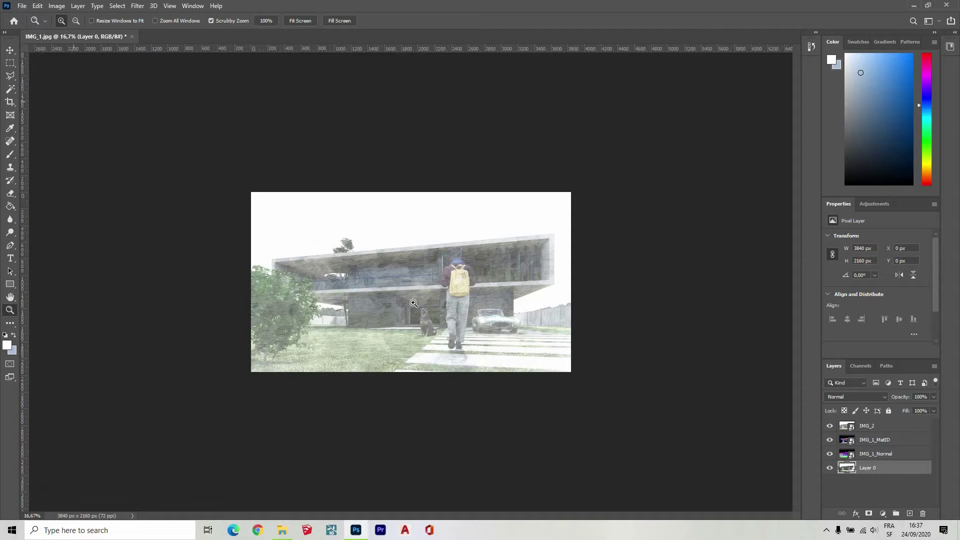
scroll(38, 57, "down", 1)
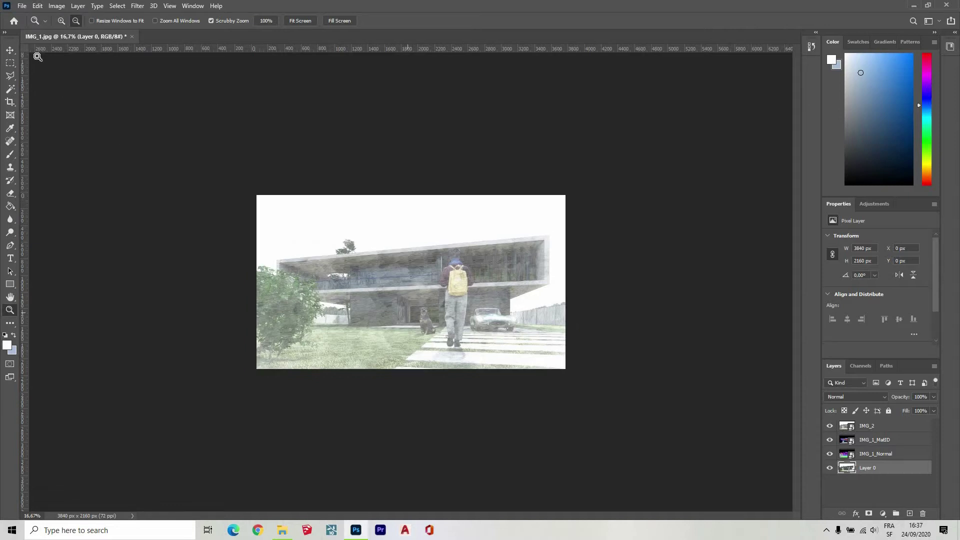
key("v")
left_click_drag(26, 145, 291, 195)
left_click_drag(535, 214, 533, 214)
left_click_drag(412, 50, 416, 213)
left_click_drag(381, 49, 364, 455)
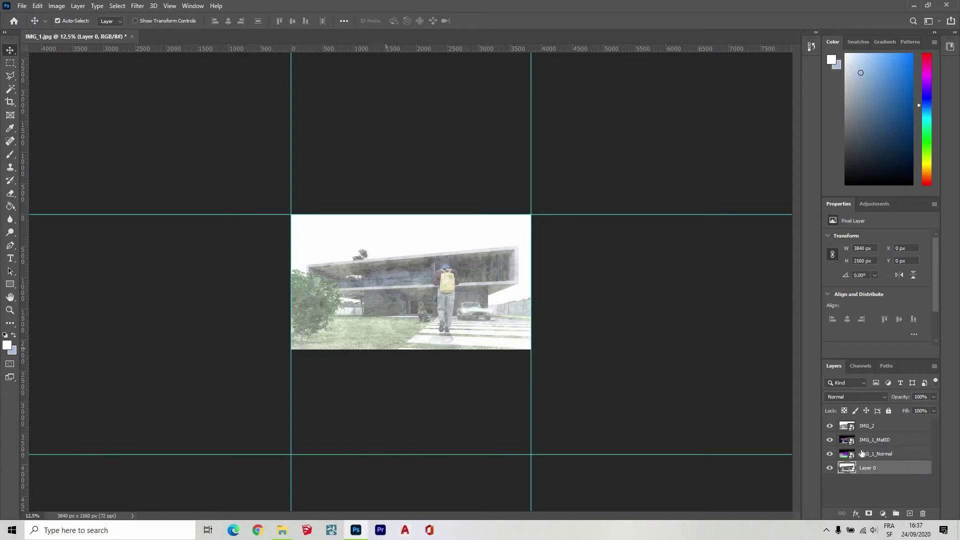
- Link all four layers, from IMG_2 down to Layer 0
left_click(869, 427, "shift")
right_click(869, 427)
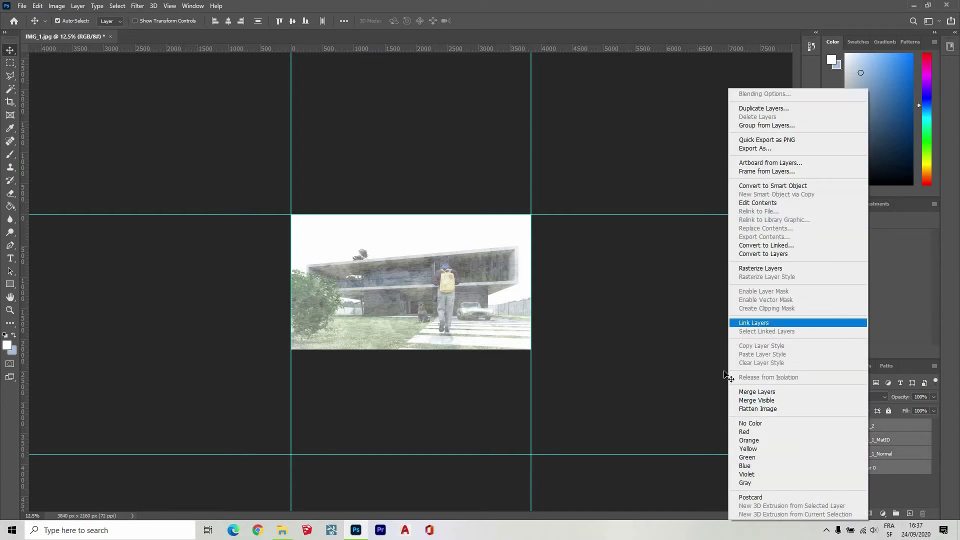
left_click(770, 323)
mouse_move(434, 309)
left_mouse_down()
mouse_move(433, 325)
mouse_move(431, 308)
left_mouse_up()
- Extend the canvas downward to the lower guide with the Crop tool, making it 3840 by 3840 px
left_click(9, 103)
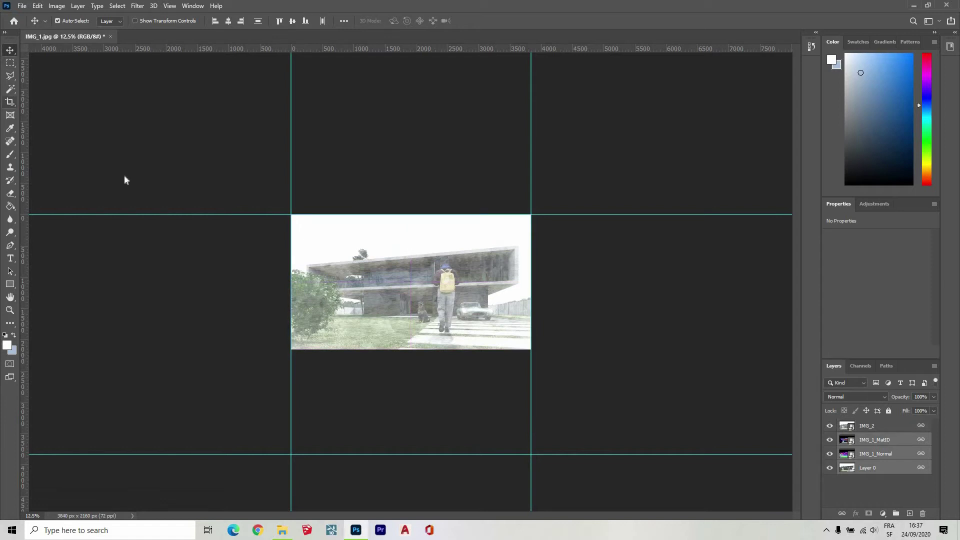
left_click_drag(409, 393, 411, 403)
key("Return")
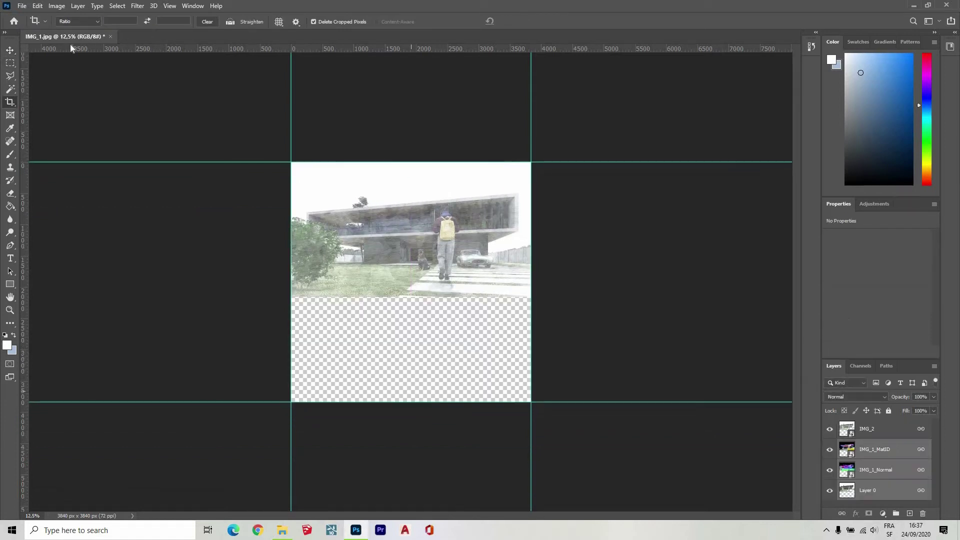
- Move all linked layers down so the image sits against the bottom edge of the square canvas
left_click(10, 62)
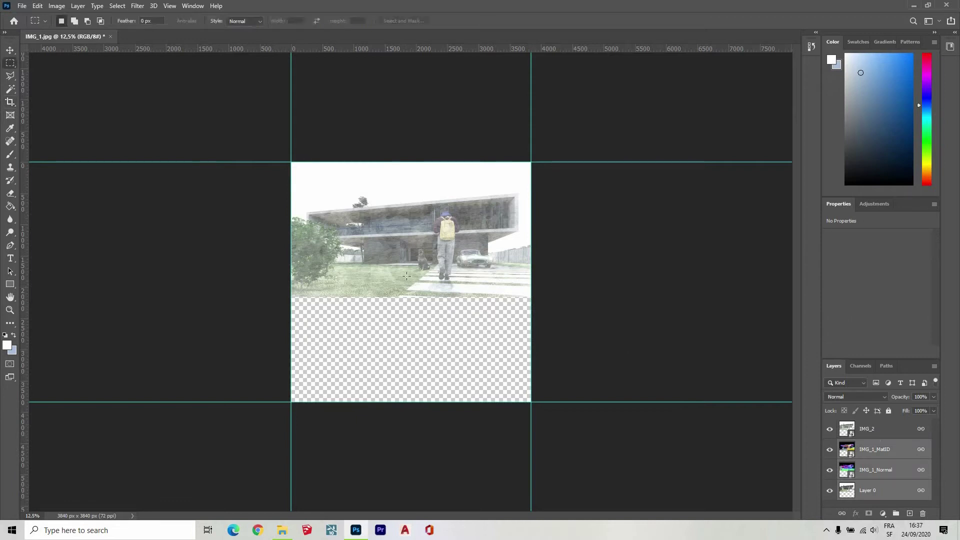
key("ctrl+alt+a")
left_click(10, 51)
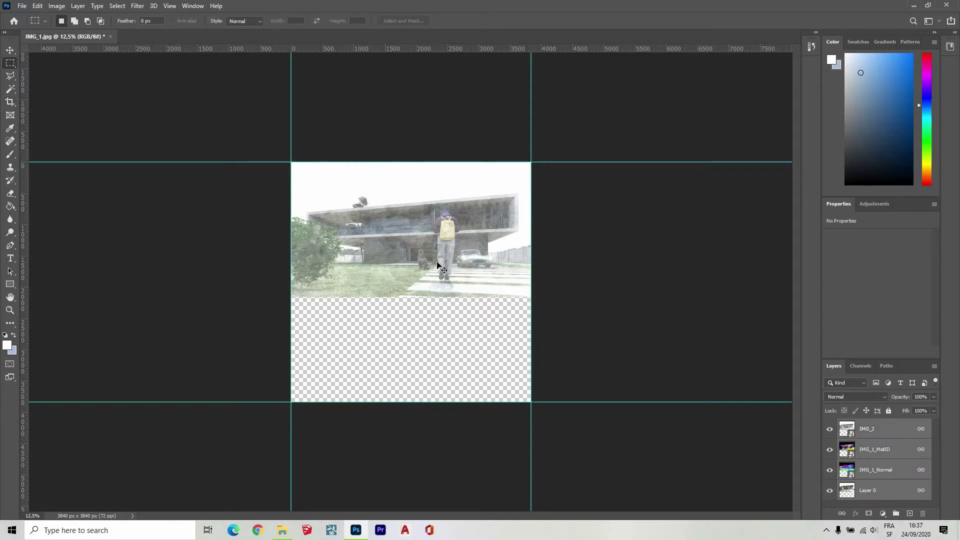
left_click_drag(441, 344, 441, 449)
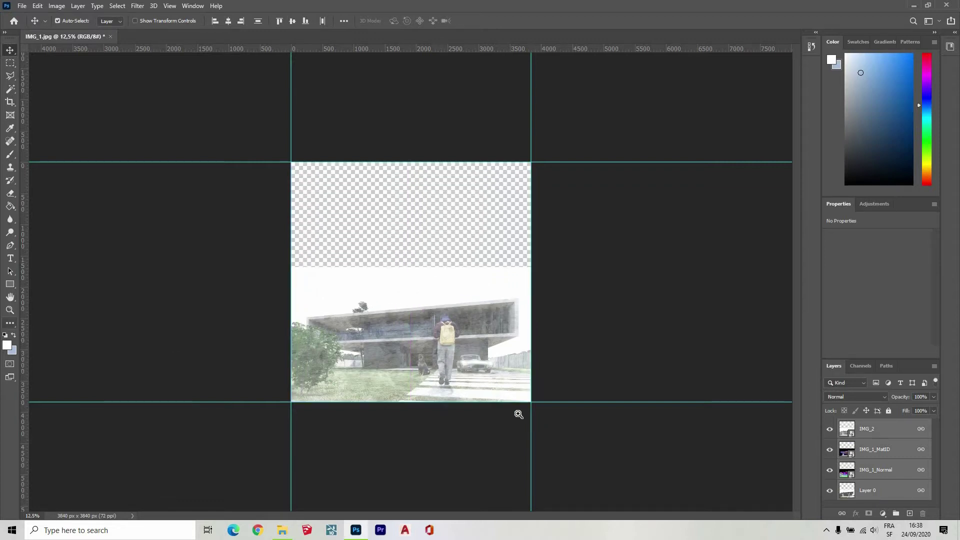
- Unlink the four layers and reorder them as IMG_1_Normal, hidden IMG_1_MatID, IMG_2 and Layer 0 from top to bottom
left_click(10, 310)
left_click(452, 336)
left_click(453, 336)
key("ctrl+0")
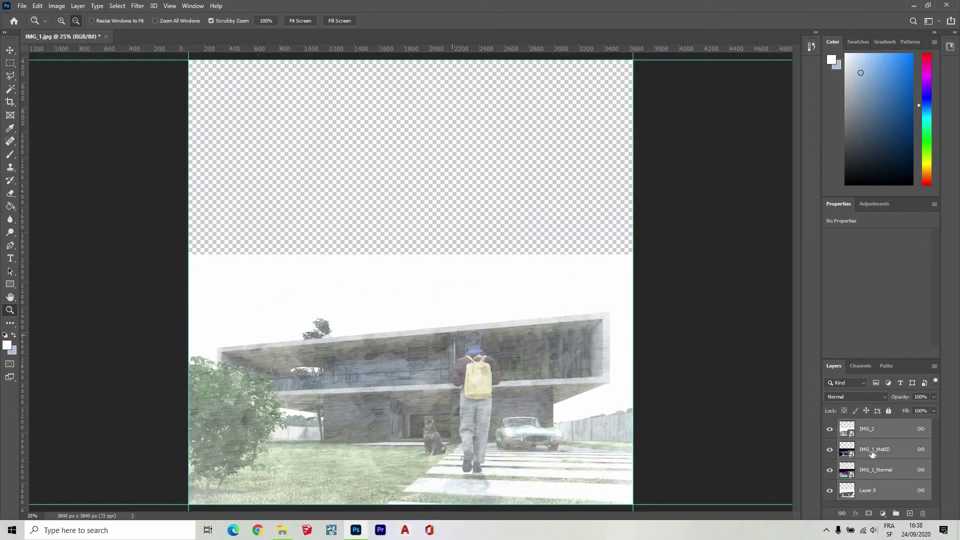
key("ctrl+minus")
right_click(890, 449)
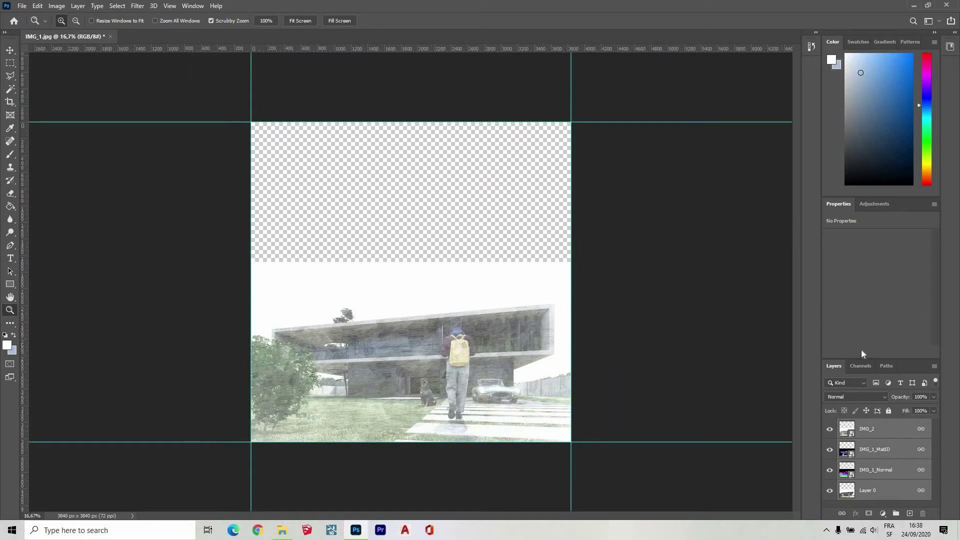
left_click(855, 252)
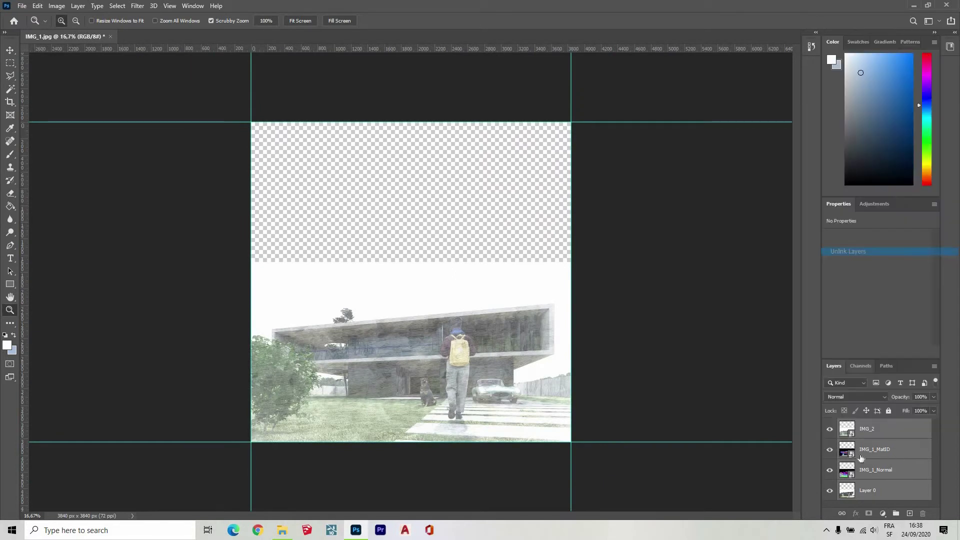
left_click(870, 429)
left_click_drag(872, 449, 868, 423)
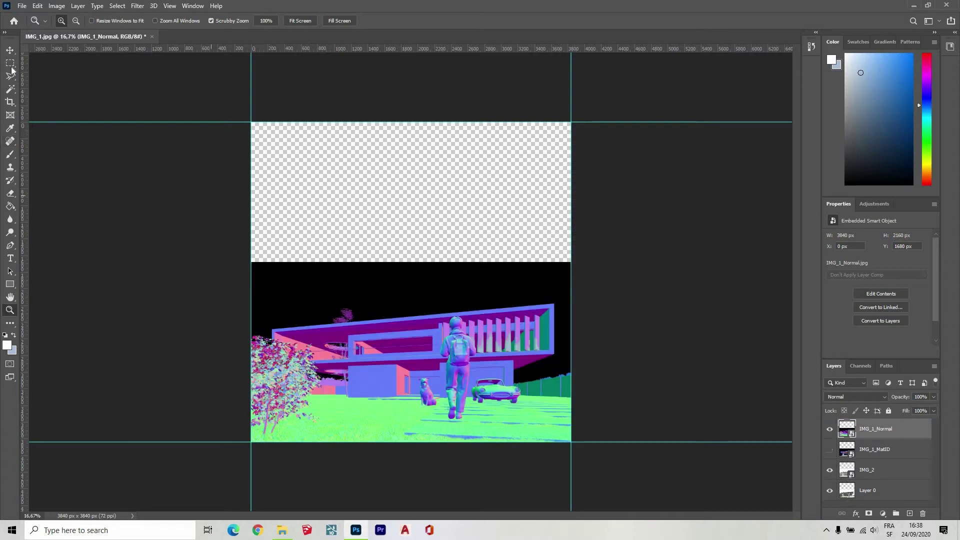
- Select the black sky area of IMG_1_Normal using Color Range with a fuzziness of 58
left_click(118, 6)
left_click(141, 126)
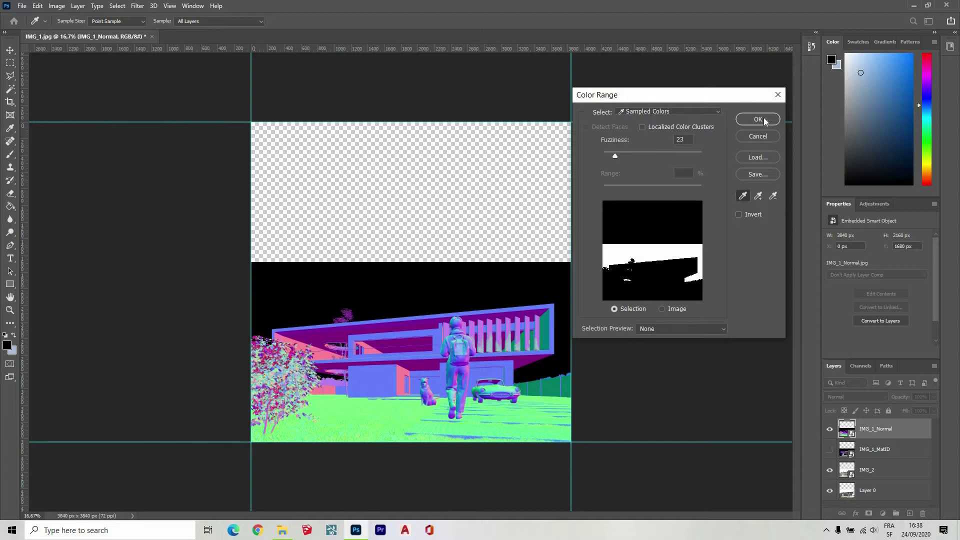
left_click_drag(629, 158, 633, 157)
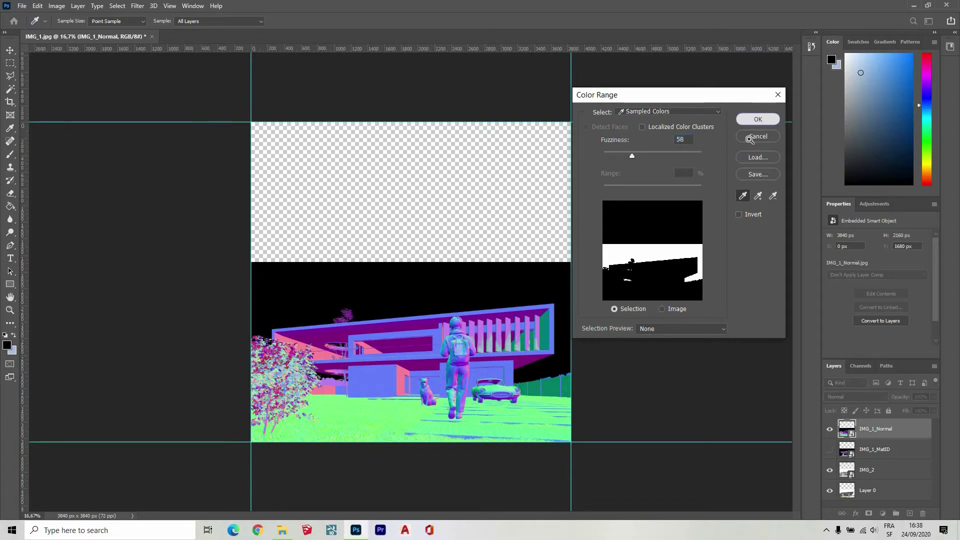
left_click(754, 119)
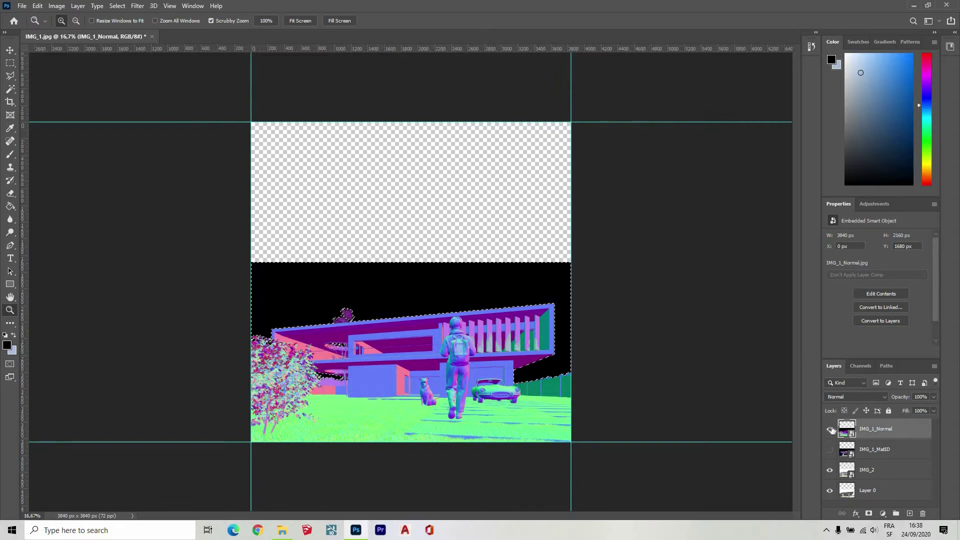
- Hide IMG_1_Normal, rasterize IMG_2, delete the selected sky from both IMG_2 and Layer 0, and clear the selection
left_click(829, 429)
left_click(866, 471)
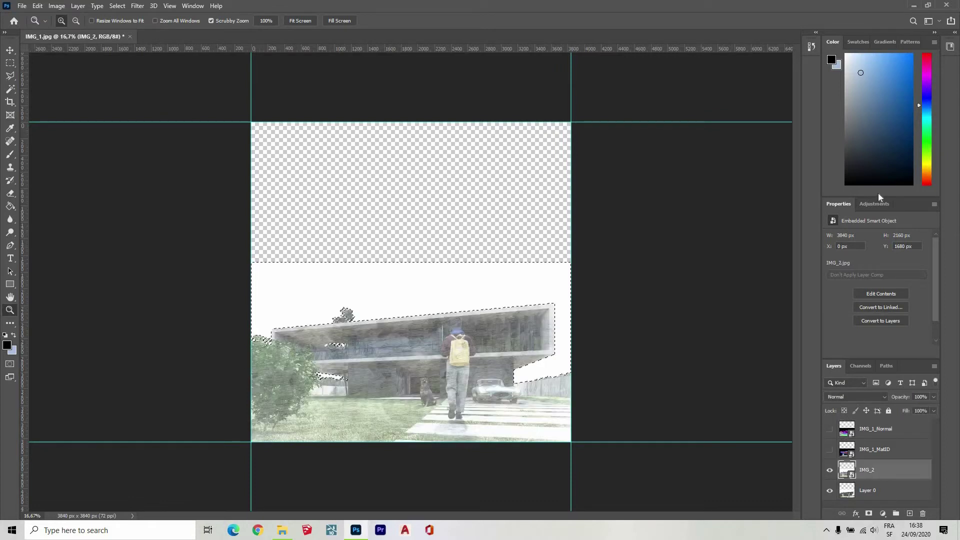
right_click(867, 472)
left_click(853, 217)
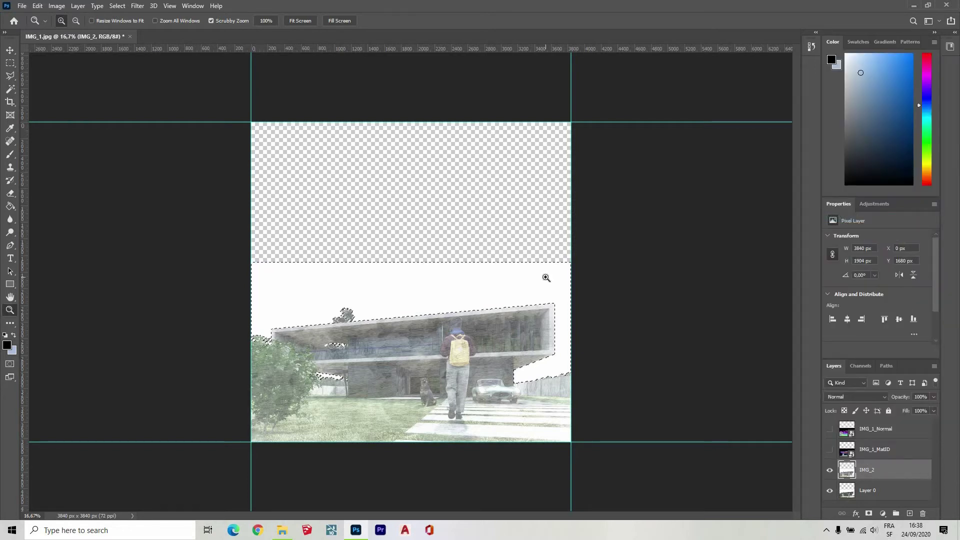
key("alt+bracketleft")
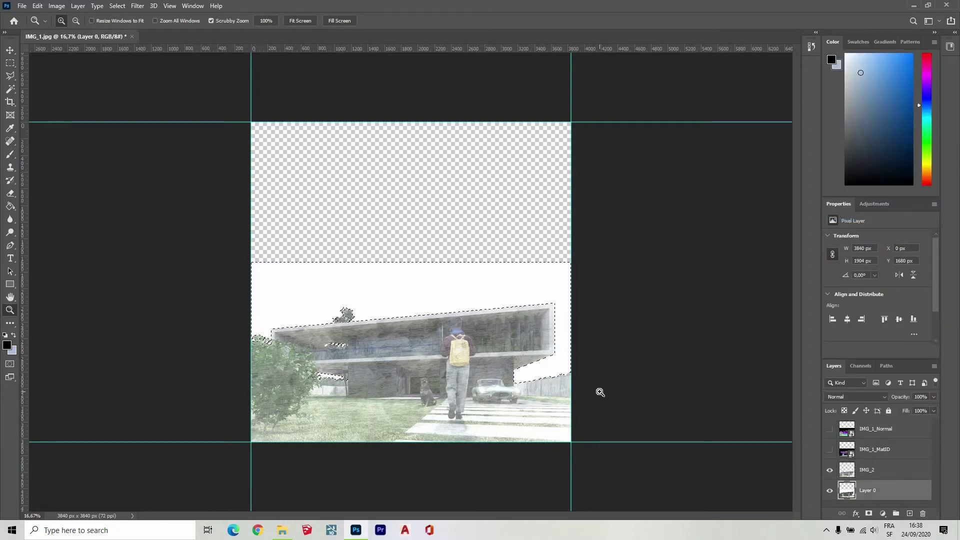
key("Delete")
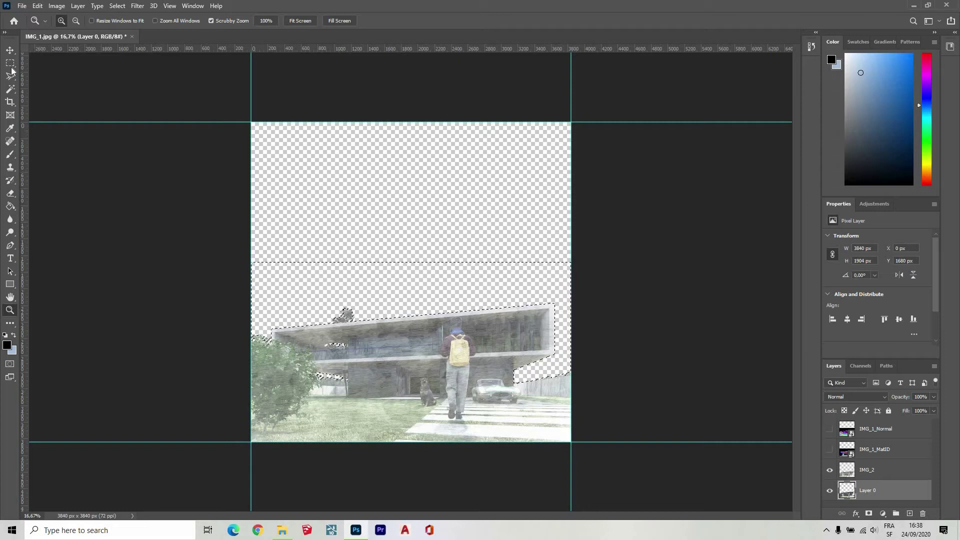
key("m")
key("ctrl+d")
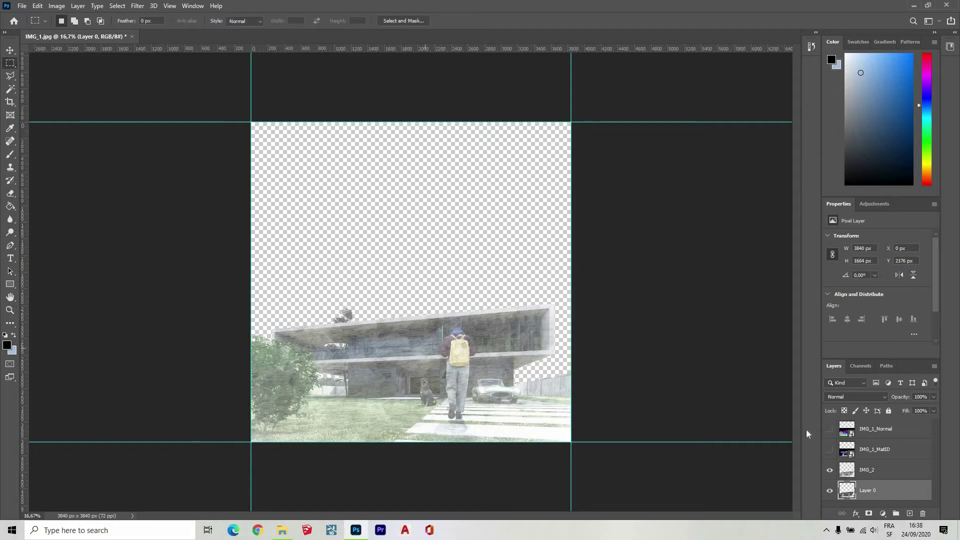
- Toggle the visibility of IMG_2 repeatedly to compare its sketch rendering with Layer 0 underneath
left_click(831, 470)
left_click(831, 470)
left_click(831, 471)
left_click(831, 470)
left_click(831, 471)
left_click(831, 471)
left_click(831, 470)
left_click(830, 471)
- Duplicate Layer 0, keep the copy at the bottom of the layer stack and hide it
left_click(909, 514)
key("ctrl+z")
left_click_drag(870, 494, 836, 505)
key("ctrl+comma")
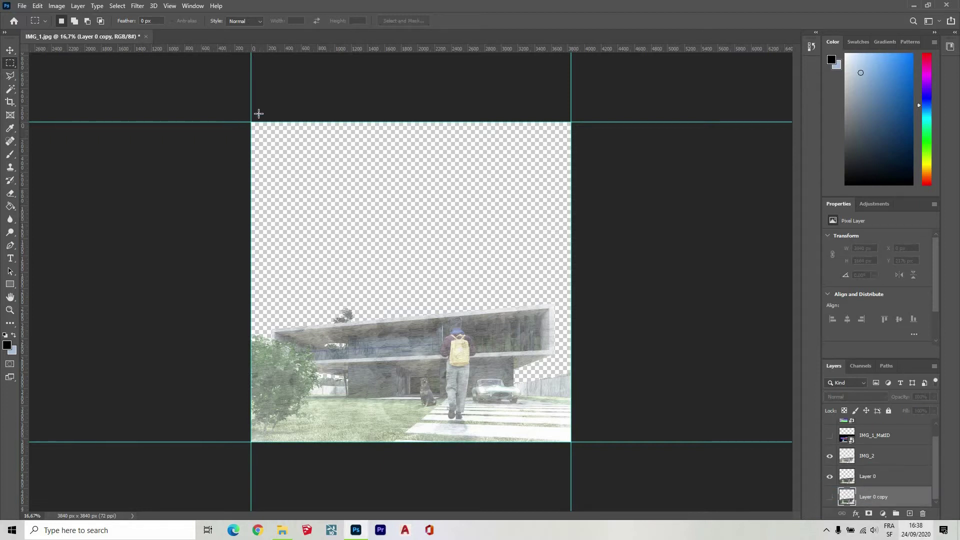
- Add a solid white (ffffff) color fill layer between Layer 0 and its hidden copy
left_click(57, 6)
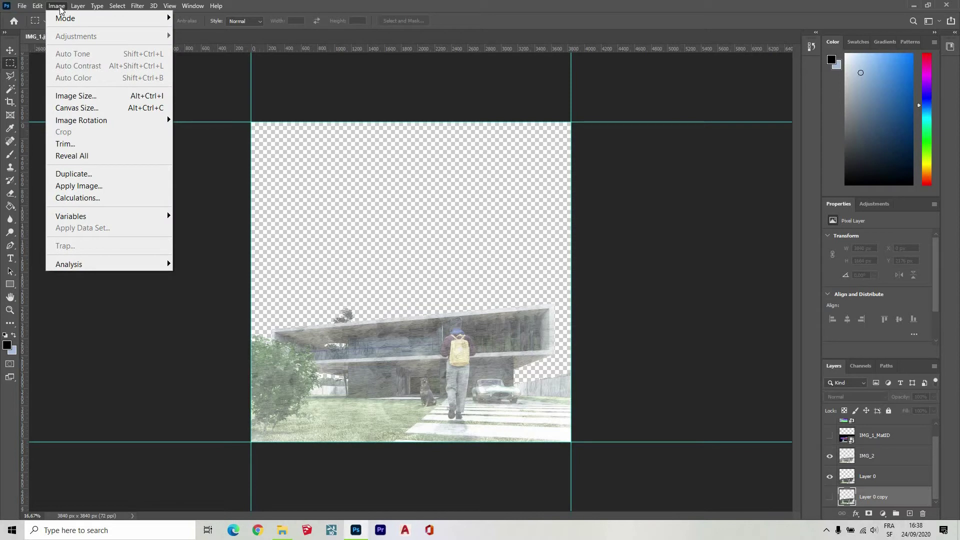
mouse_move(78, 6)
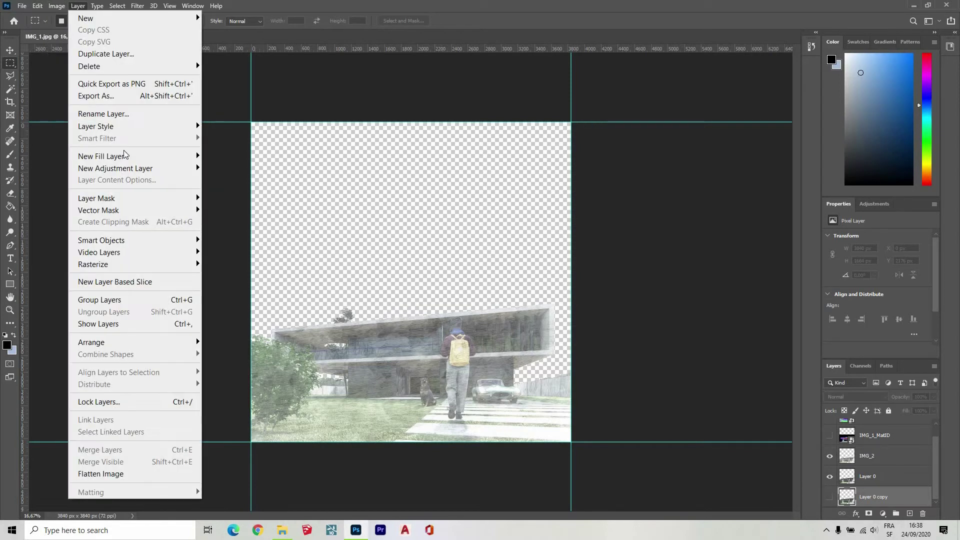
mouse_move(190, 156)
left_click(224, 156)
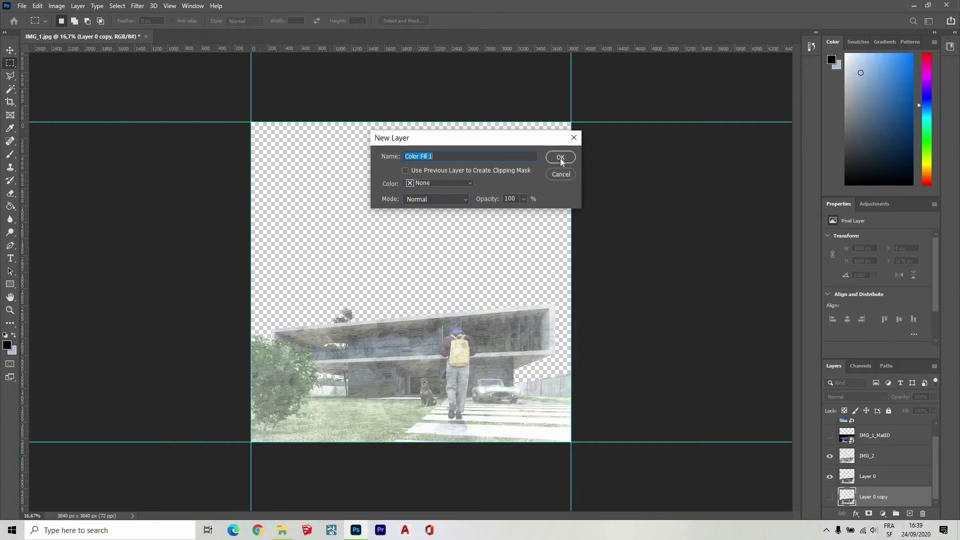
left_click(560, 158)
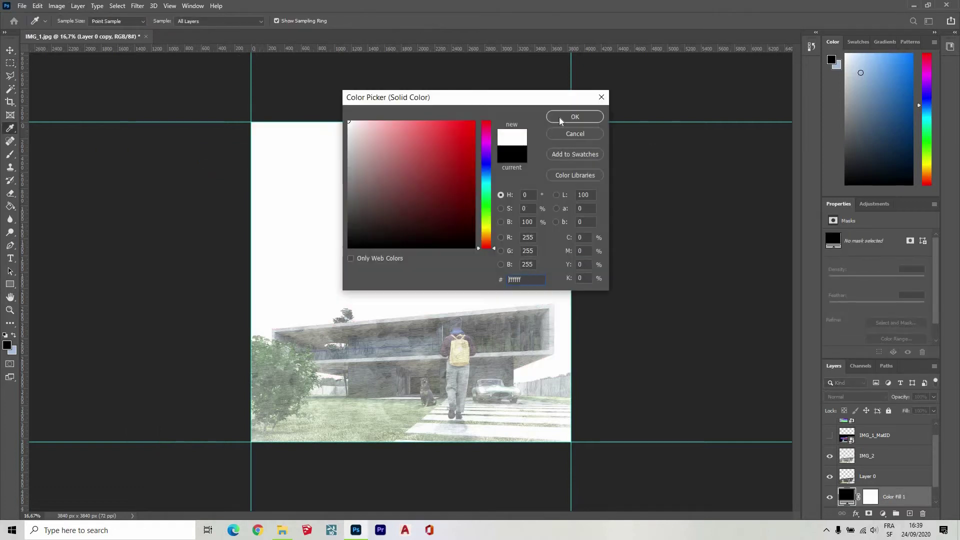
key("Return")
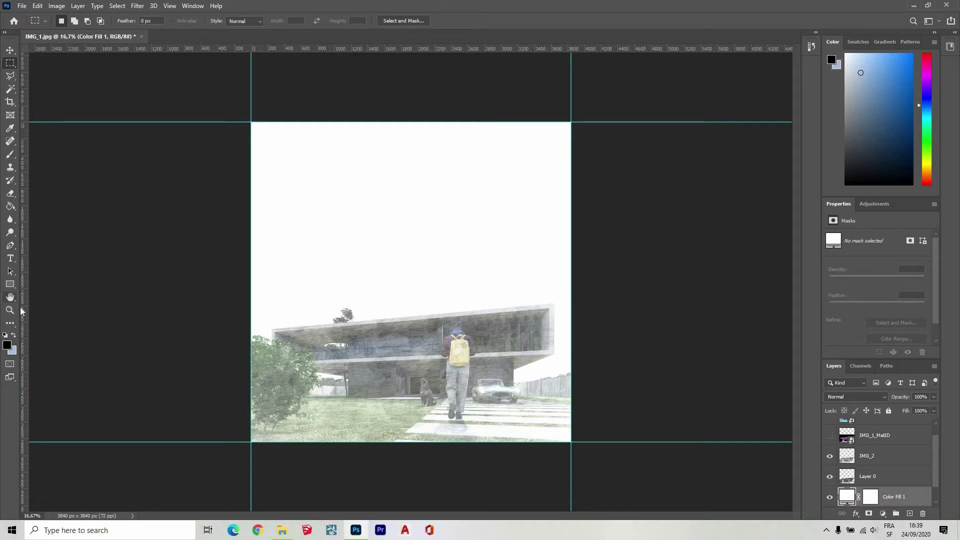
key("z")
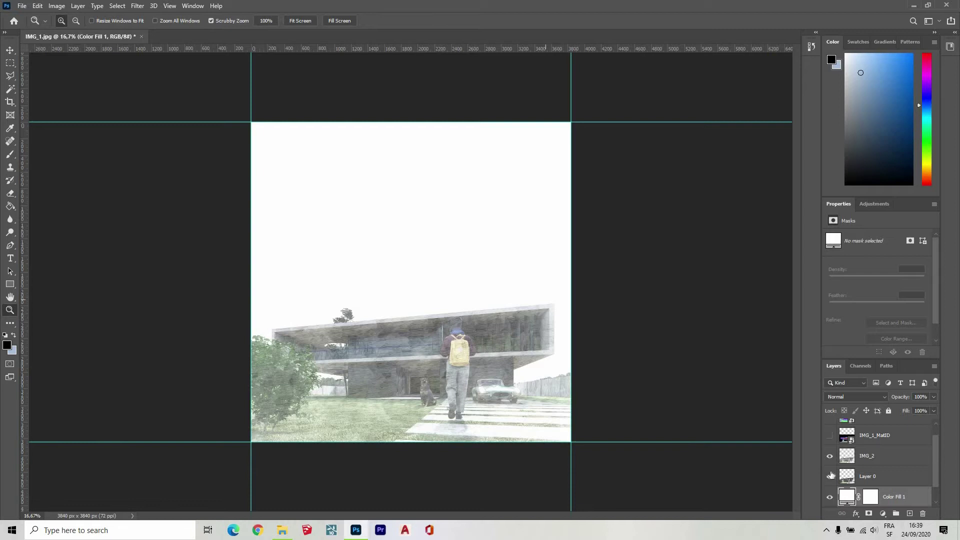
- Compare the render with and without the IMG_2 sketch layer against the white background, leaving IMG_2 hidden
left_click(829, 456)
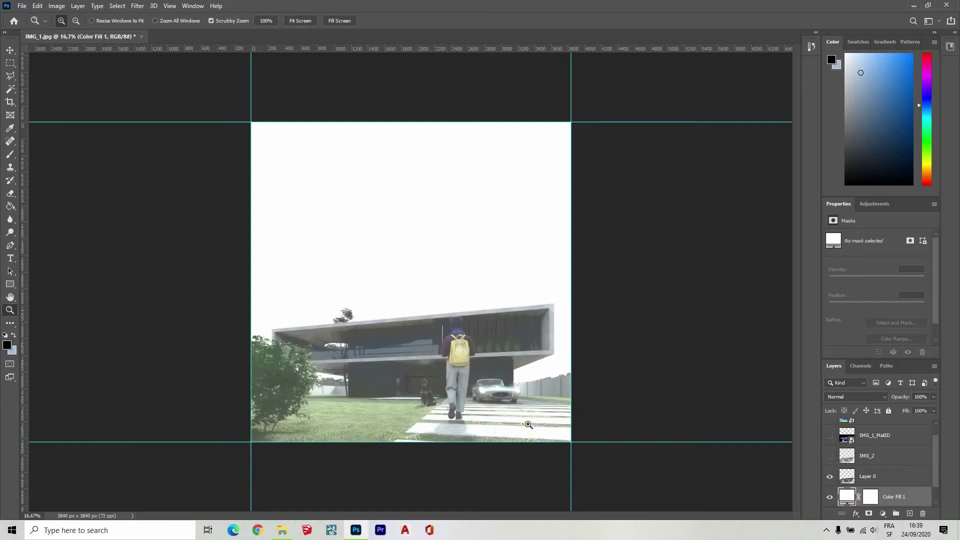
left_click(505, 438)
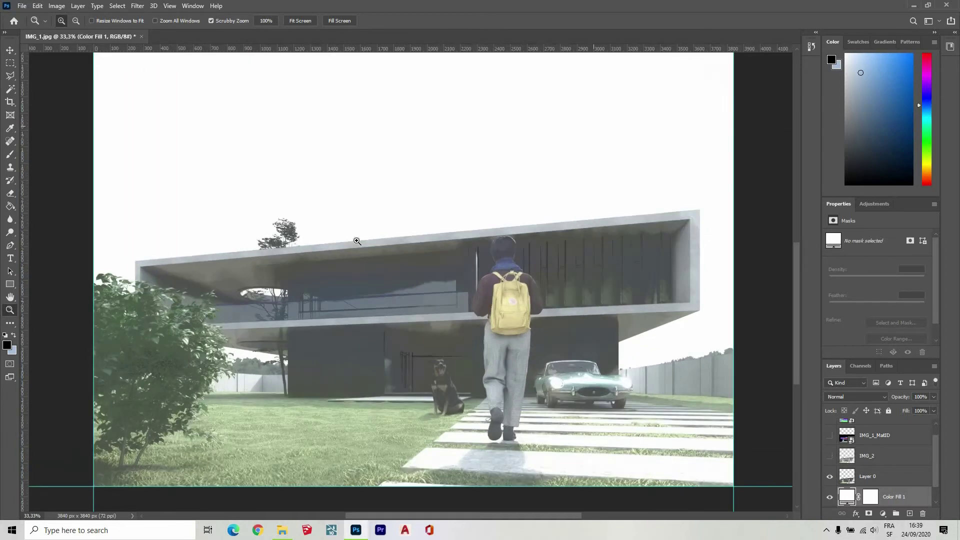
scroll(374, 308, "down", 1)
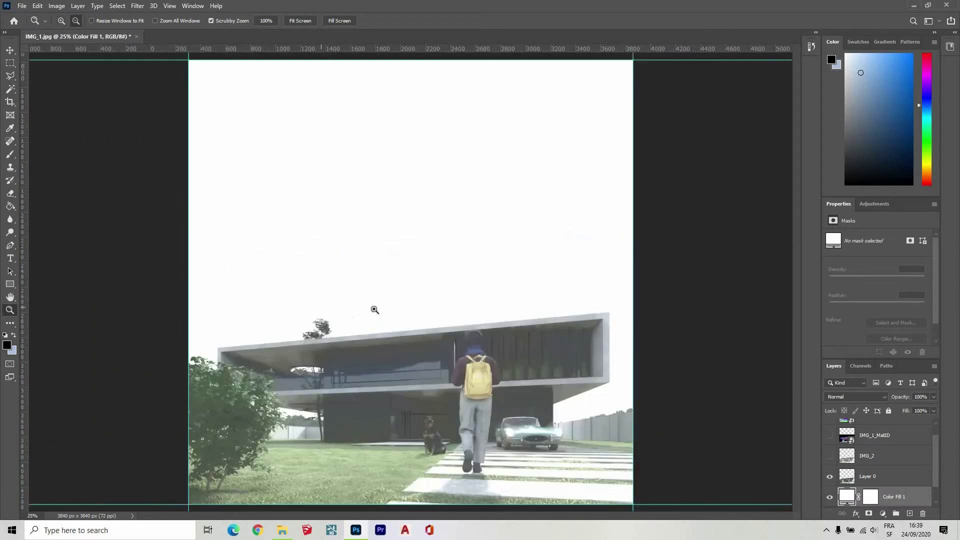
scroll(375, 308, "up", 1)
scroll(418, 285, "down", 1)
left_click(679, 337, "alt")
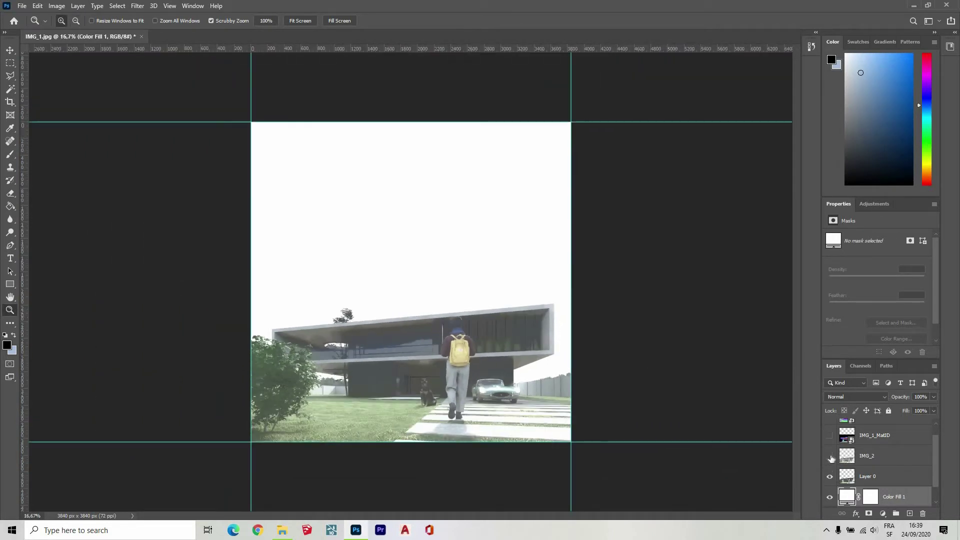
left_click(830, 456)
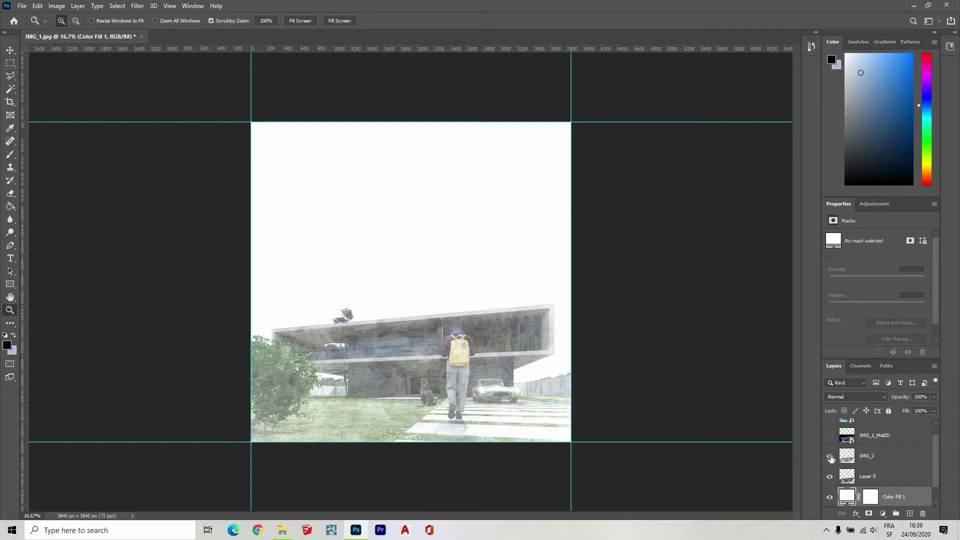
left_click(830, 457)
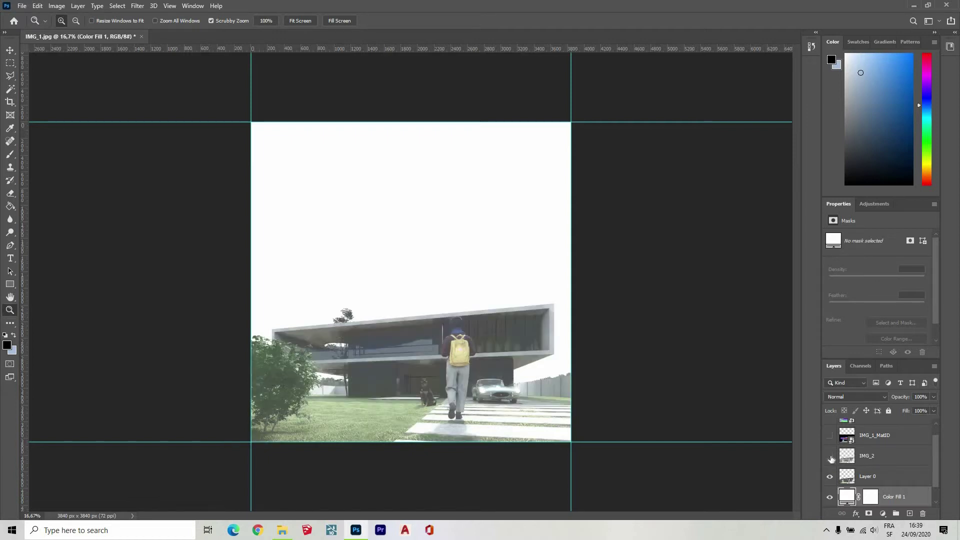
left_click(831, 456)
left_click(830, 458)
- Show IMG_1_MatID, select the person's and dog's color areas with the Magic Wand, and hide the layer again
scroll(830, 453, "up", 1)
left_click(830, 449)
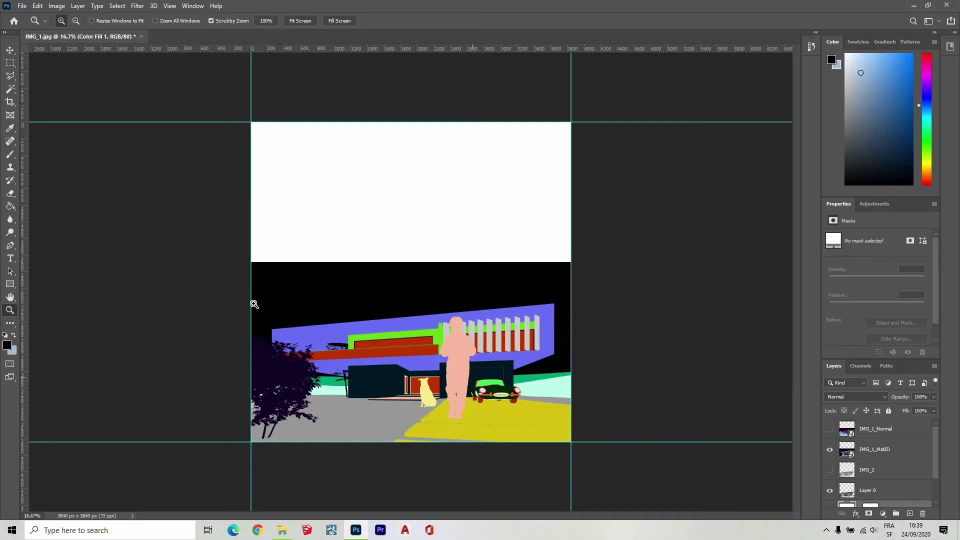
left_click(14, 91)
left_click(455, 350, "ctrl")
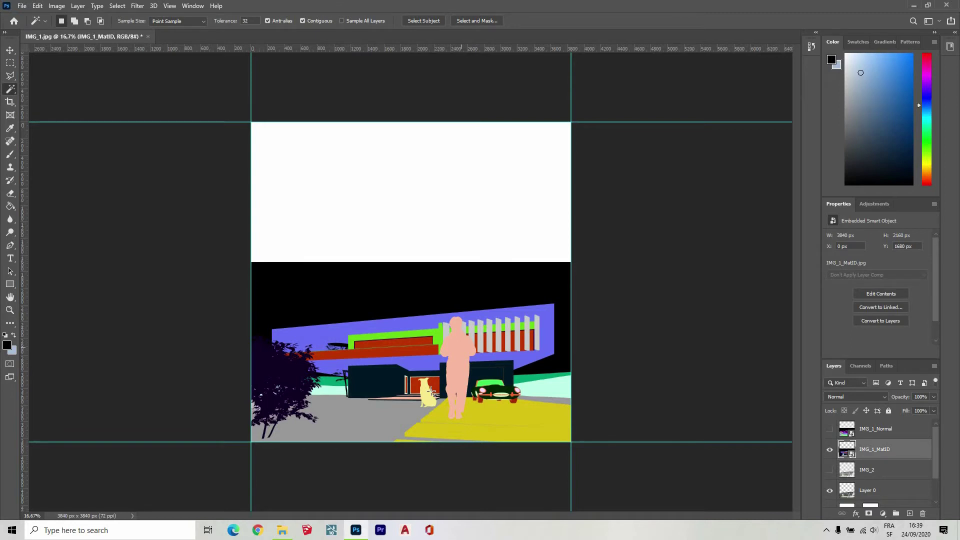
left_click(429, 395, "shift")
left_click(829, 452)
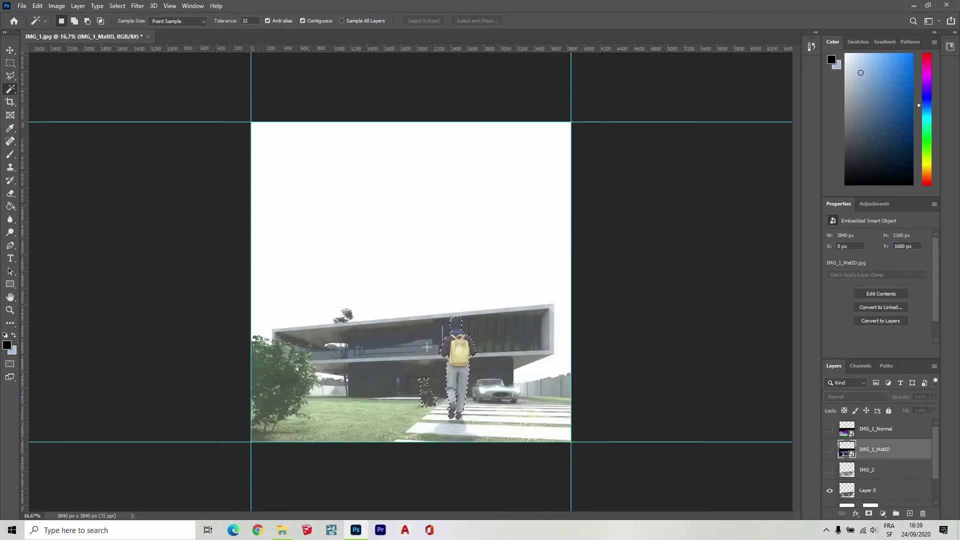
- Copy the selected person and dog from IMG_2 to a new layer and keep IMG_2 hidden
left_click(829, 470)
left_click(868, 470)
right_click(462, 126)
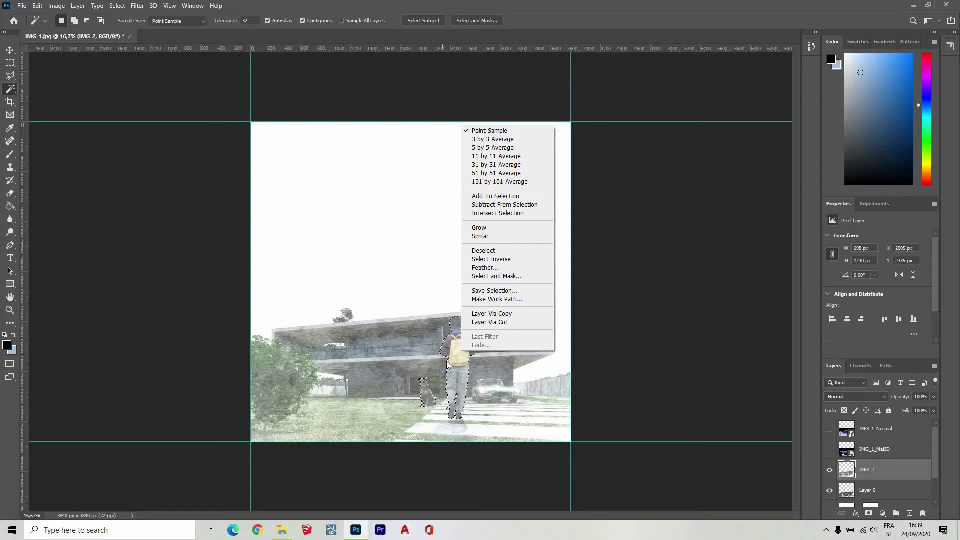
left_click(506, 314)
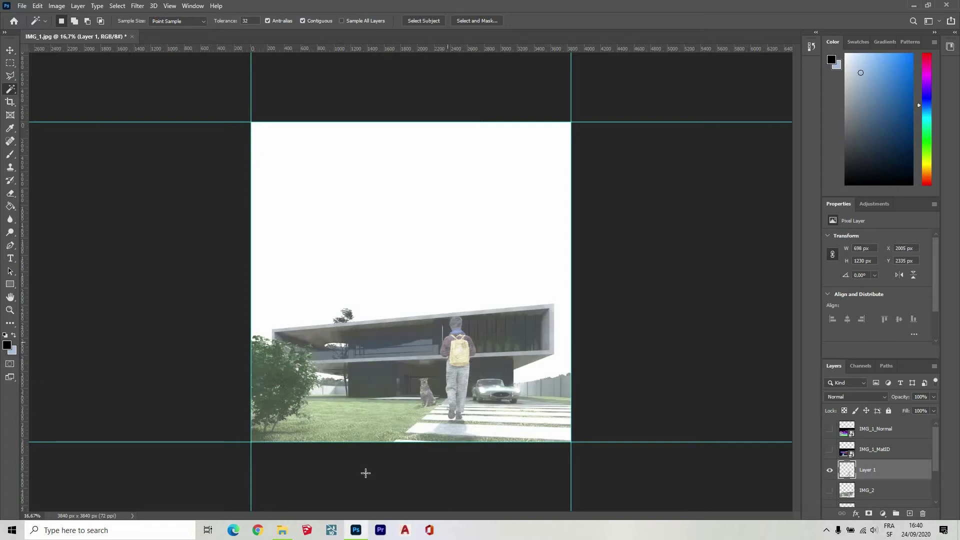
- Examine the person and dog up close with Layer 1's sketch effect switched on and off
left_click(10, 311)
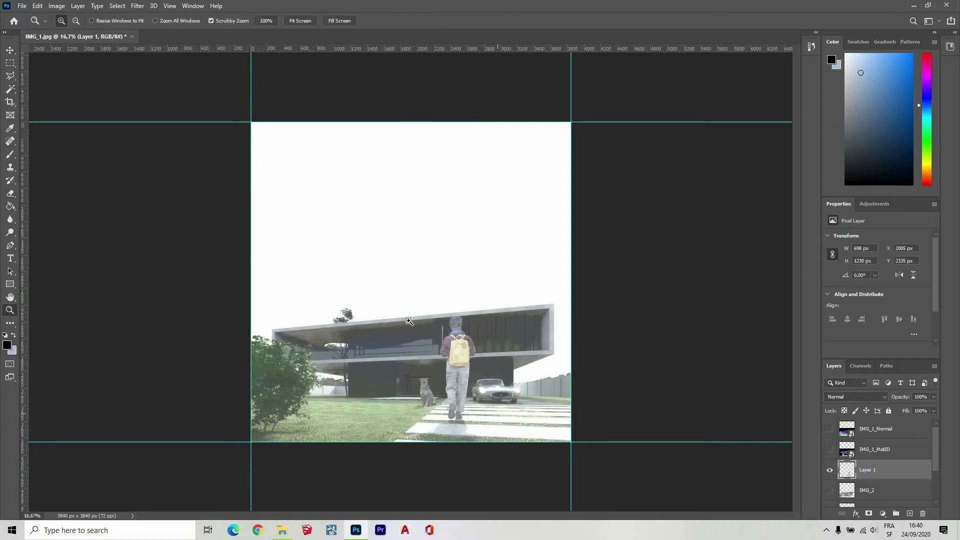
left_click(409, 321)
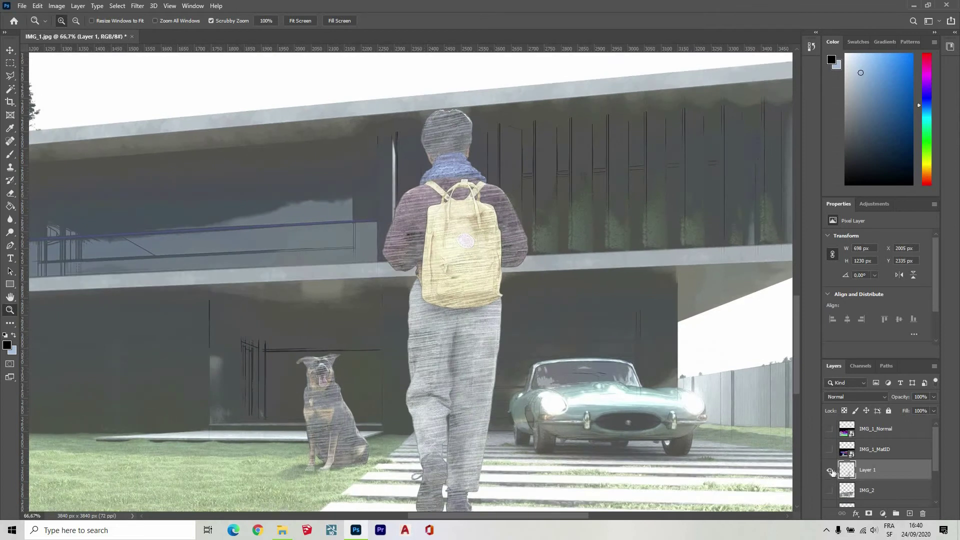
left_click(830, 471)
left_click(830, 471)
left_click(830, 470)
left_click(830, 471)
left_click(830, 470)
left_click(830, 470)
- Reduce Layer 1's opacity to 67%
left_click(933, 397)
left_click_drag(920, 412, 913, 408)
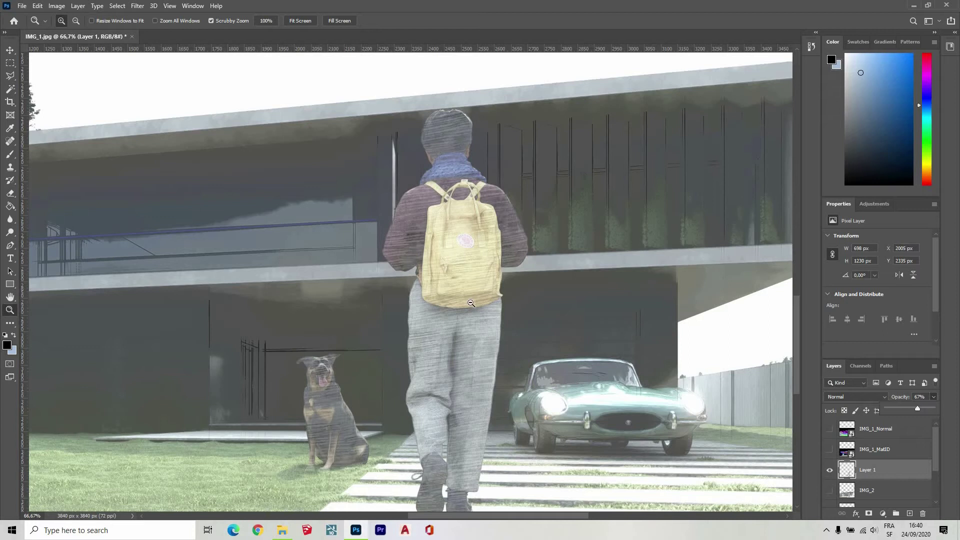
left_click(471, 292, "alt")
left_click(471, 292, "alt")
left_click(471, 292, "alt")
left_click(419, 330, "alt")
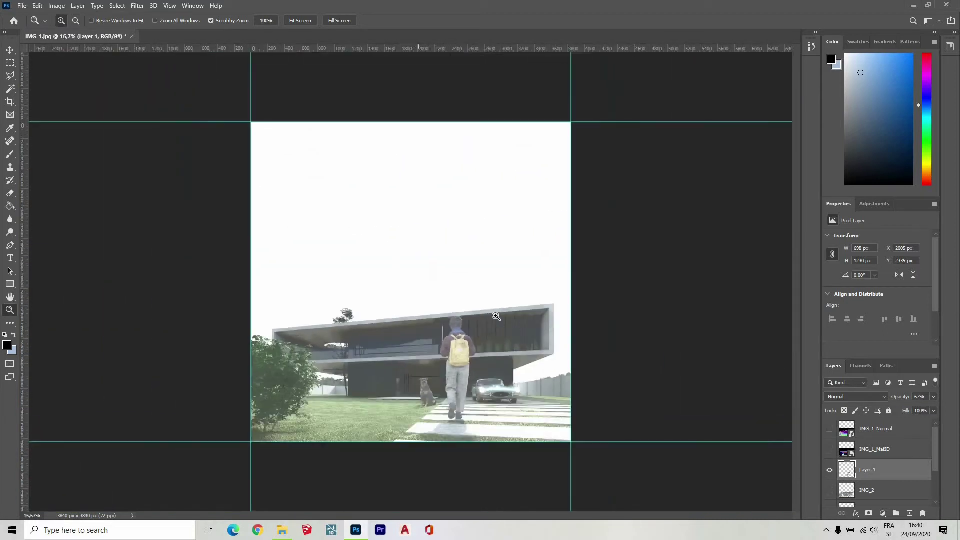
- Examine the blended sketch effect on the walking person at close range and in the whole image
left_click(496, 316)
left_click(493, 315)
left_click(465, 260)
left_click(439, 208)
left_click(434, 329)
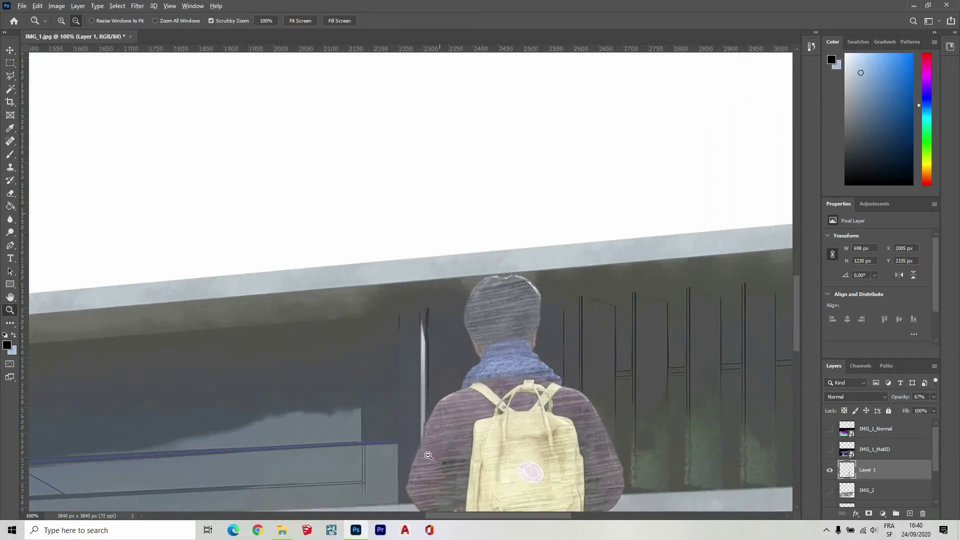
left_click(428, 455, "alt")
left_click(428, 455, "alt")
left_click(425, 445, "alt")
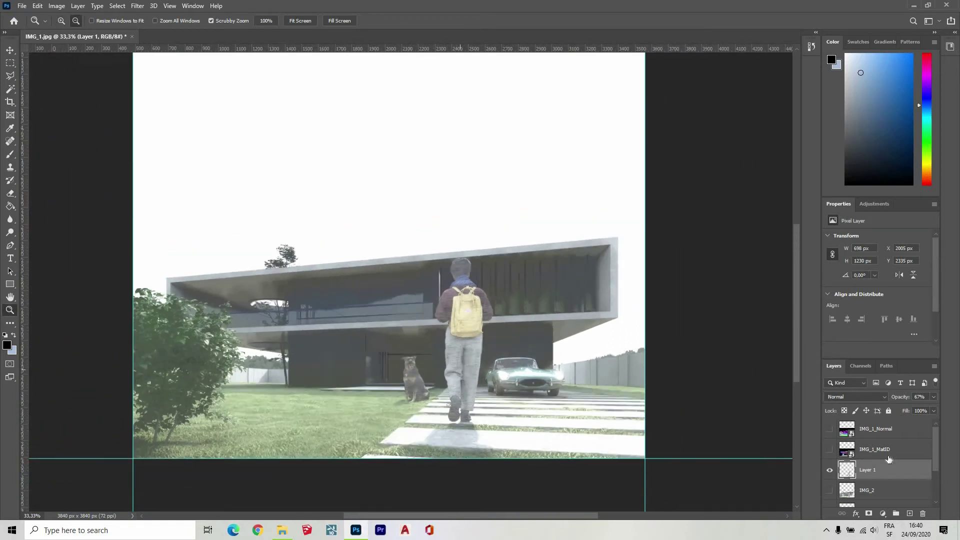
key("ctrl+minus")
- Try the Overlay blend mode on Layer 1 with 68% opacity, and switch it back to Normal
left_click_drag(918, 405, 943, 412)
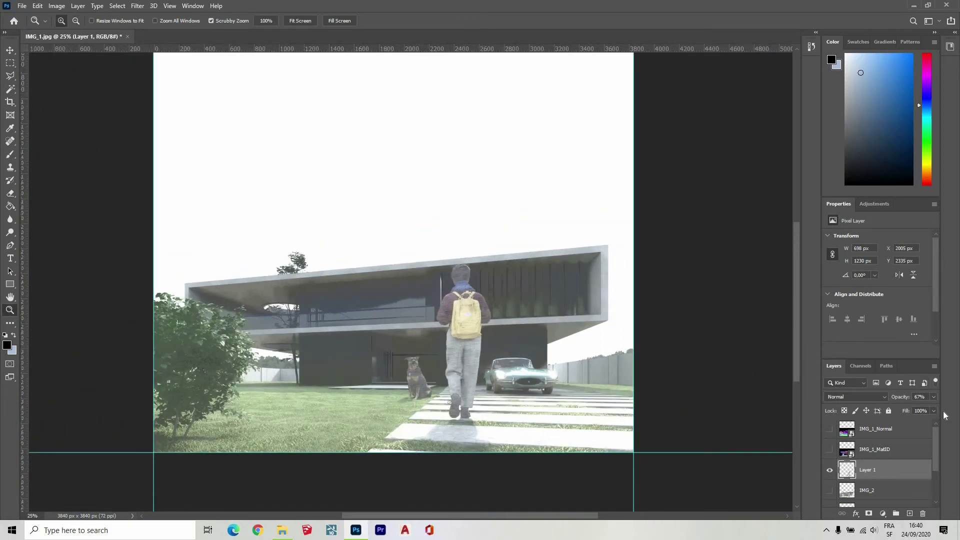
left_click(856, 396)
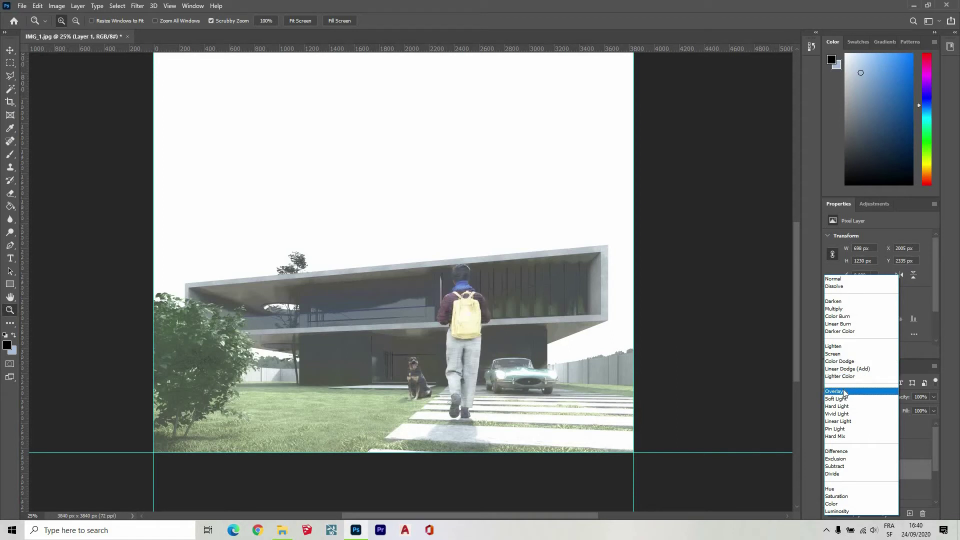
left_click(931, 398)
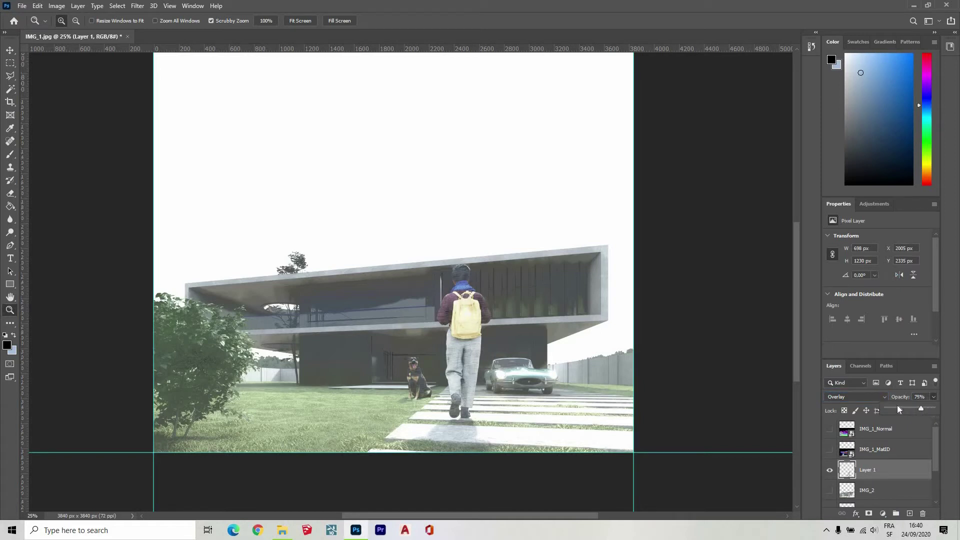
left_click_drag(897, 405, 918, 407)
left_click(852, 397)
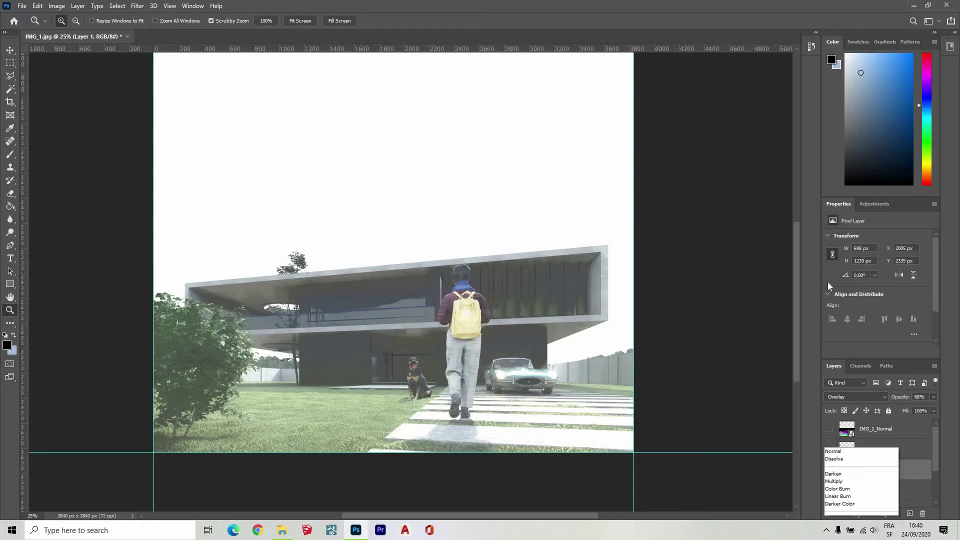
left_click(830, 283)
- Check the sketch texture on the backpack and set Layer 1's opacity to 70%
left_click_drag(471, 320, 503, 359)
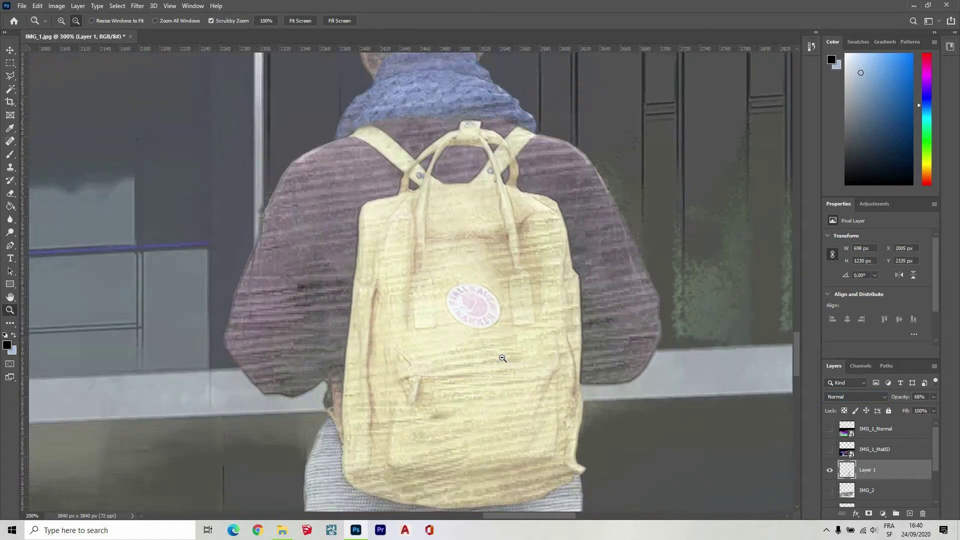
scroll(503, 358, "down", 5)
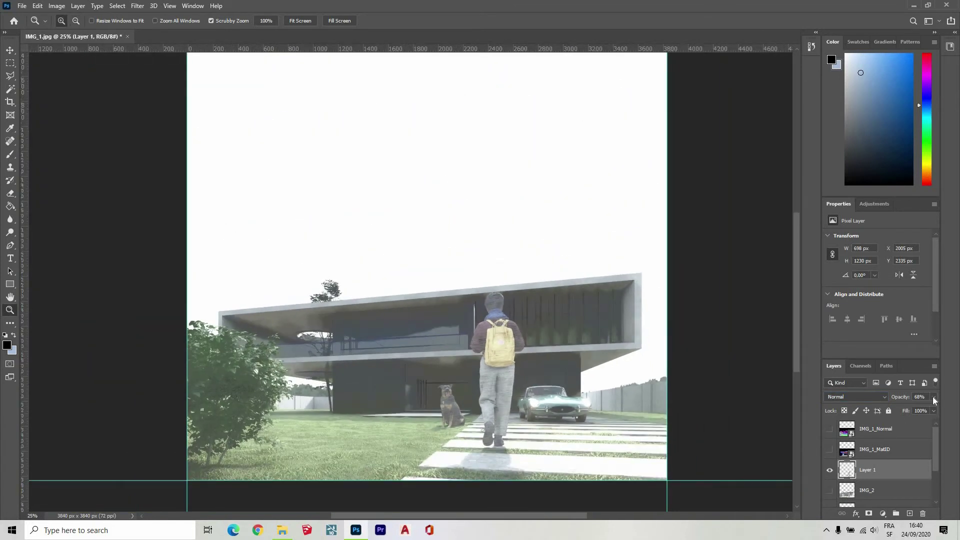
left_click(932, 398)
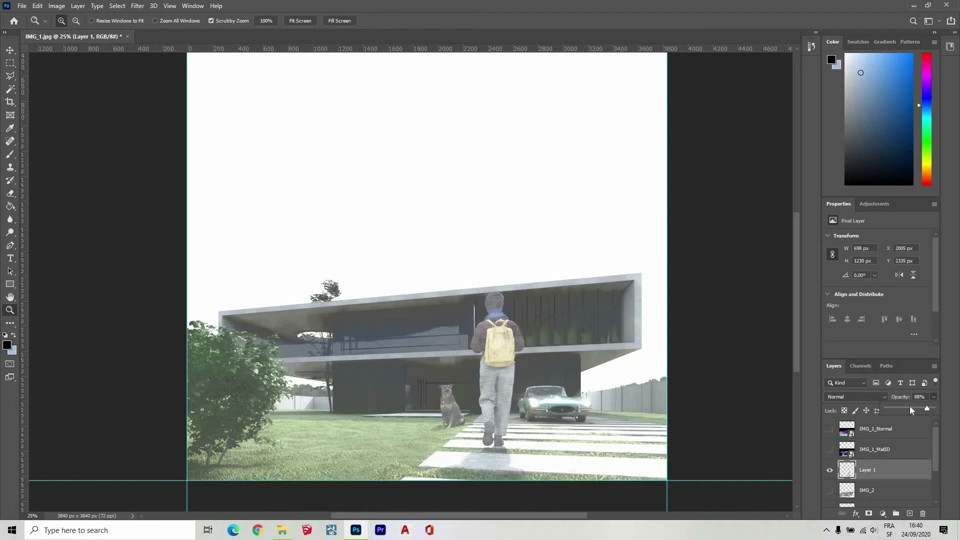
left_click_drag(909, 406, 922, 405)
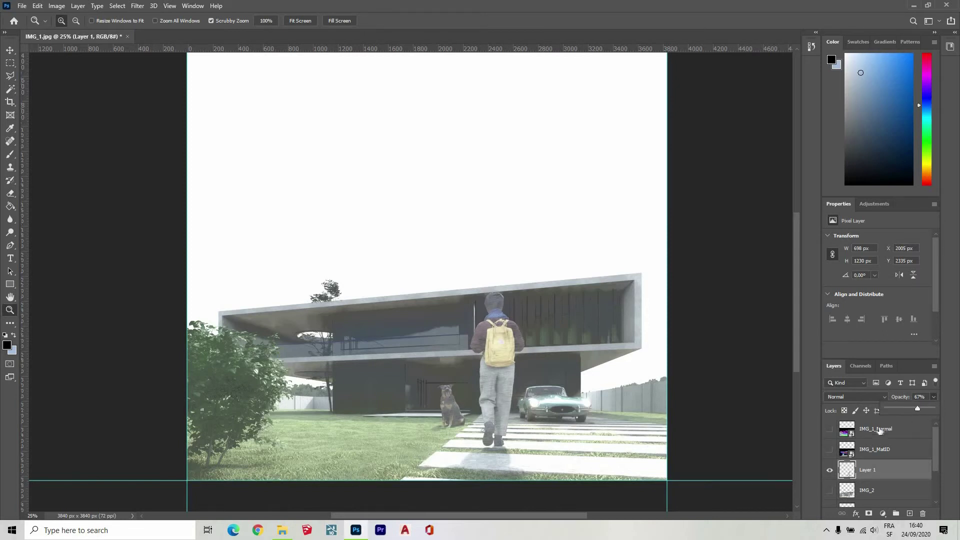
left_click_drag(924, 409, 923, 409)
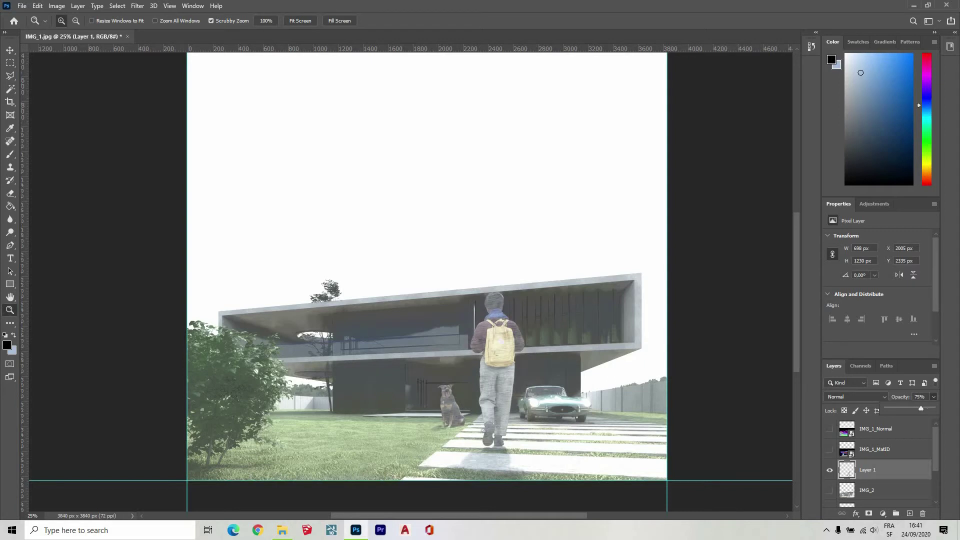
left_click(894, 397)
type("70")
- Add an empty layer above Layer 1 and prepare a 2 px brush with a white (ffffff) foreground color
left_click_drag(449, 412, 449, 412)
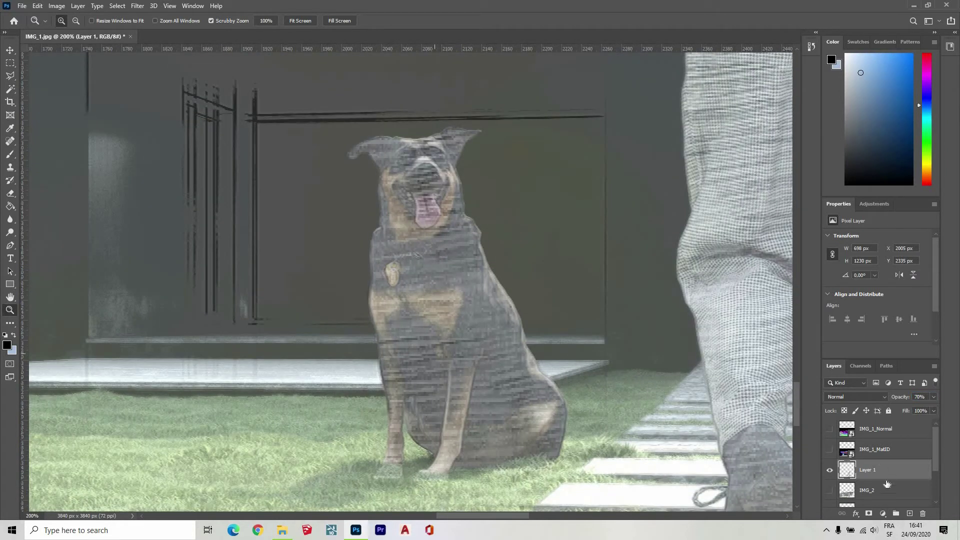
left_click(910, 513)
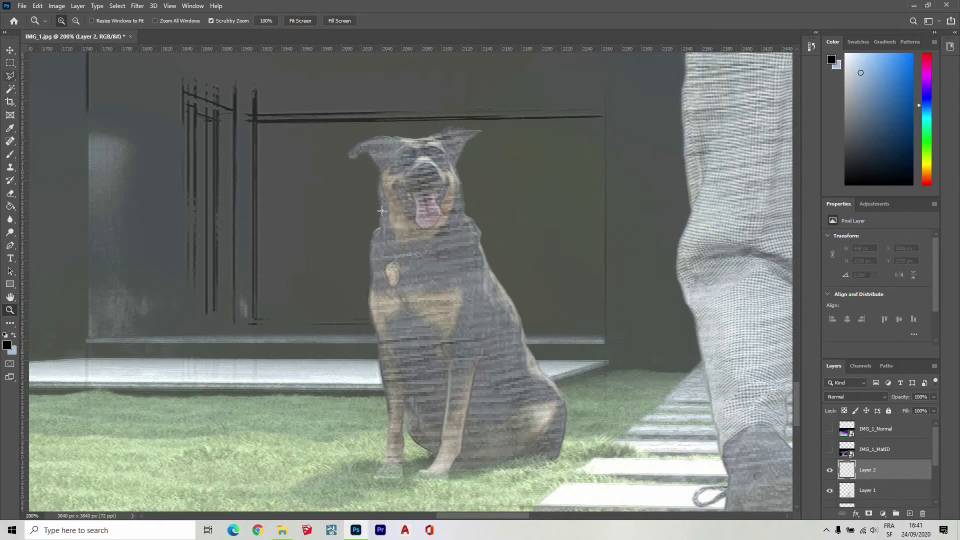
left_click(10, 154)
left_click(72, 23)
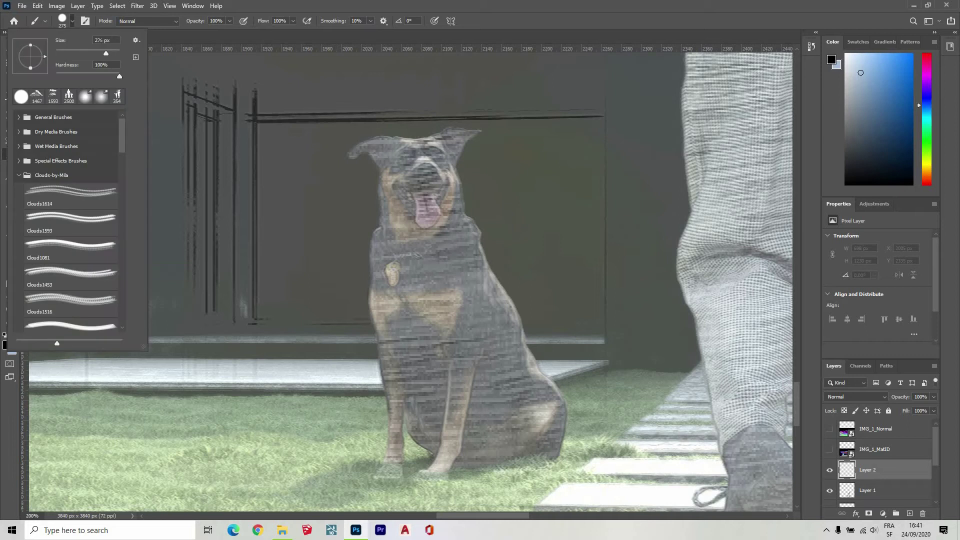
left_click(98, 40)
type("2")
key("Return")
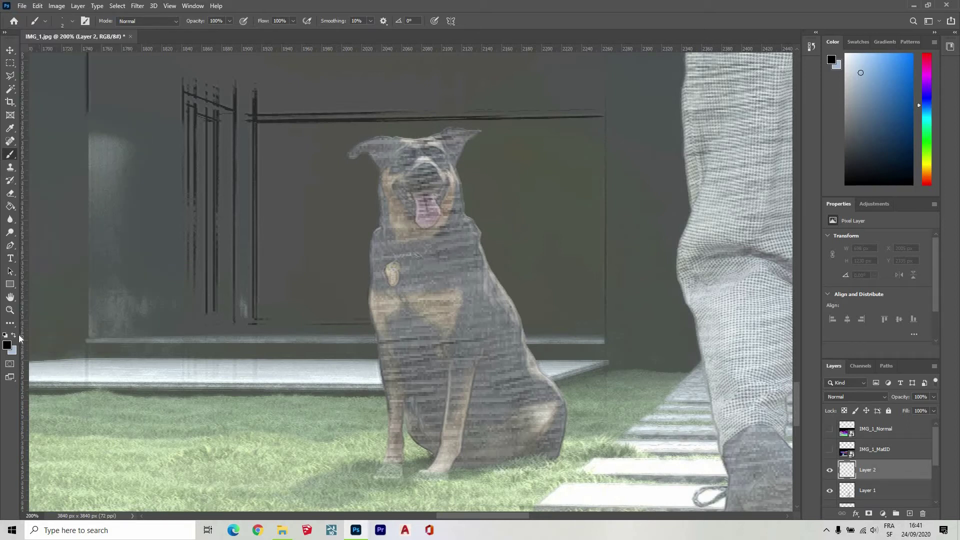
type("nffffff")
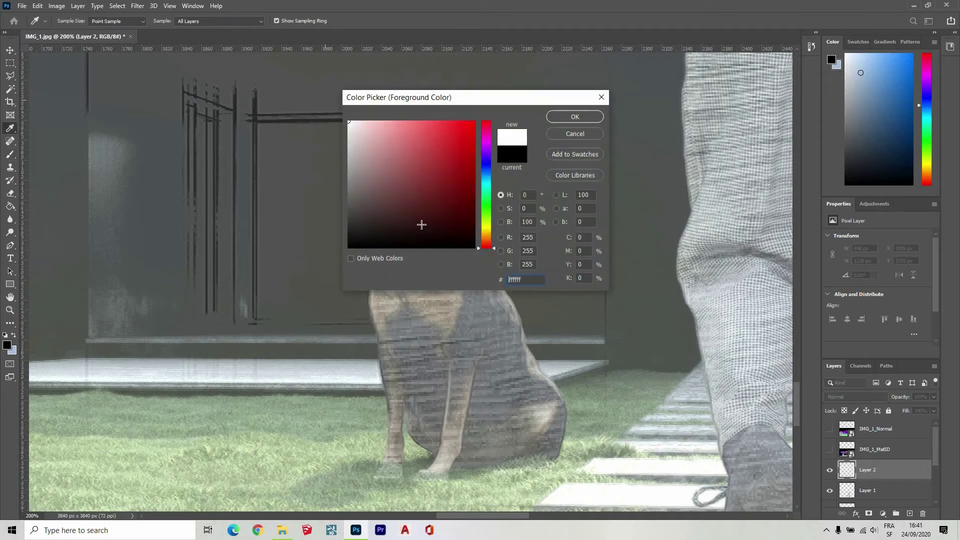
key("Return")
- Paint a thin white outline around the dog's front leg, head, ears and back on Layer 2
scroll(425, 353, "down", 1)
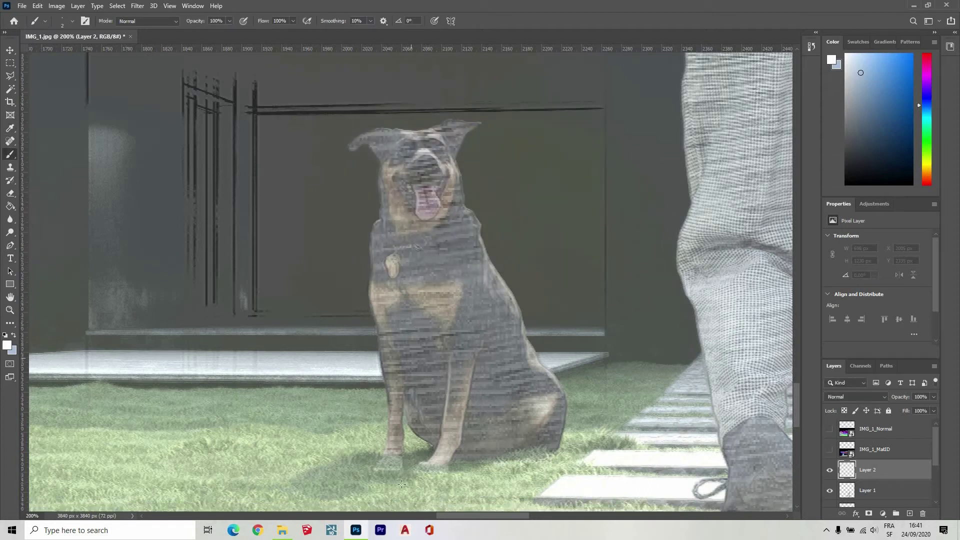
left_click(389, 441)
mouse_move(394, 432)
left_mouse_down()
mouse_move(368, 298)
mouse_move(394, 301)
mouse_move(360, 287)
mouse_move(400, 166)
mouse_move(380, 211)
mouse_move(369, 145)
mouse_move(348, 149)
mouse_move(376, 129)
mouse_move(481, 122)
mouse_move(456, 158)
mouse_move(464, 199)
mouse_move(562, 389)
mouse_move(559, 451)
left_mouse_up()
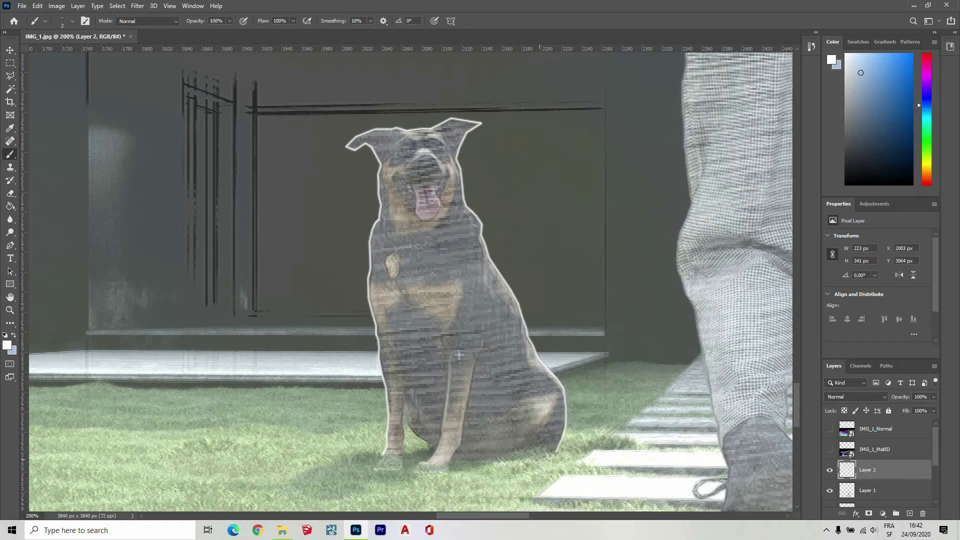
- Paint the white outline along the gap between the dog's front legs, redoing the first stroke
left_click(405, 450, "shift")
key("ctrl+z")
left_click(404, 409, "shift")
left_click(408, 416, "shift")
left_click_drag(434, 448, 433, 448)
left_click(10, 310)
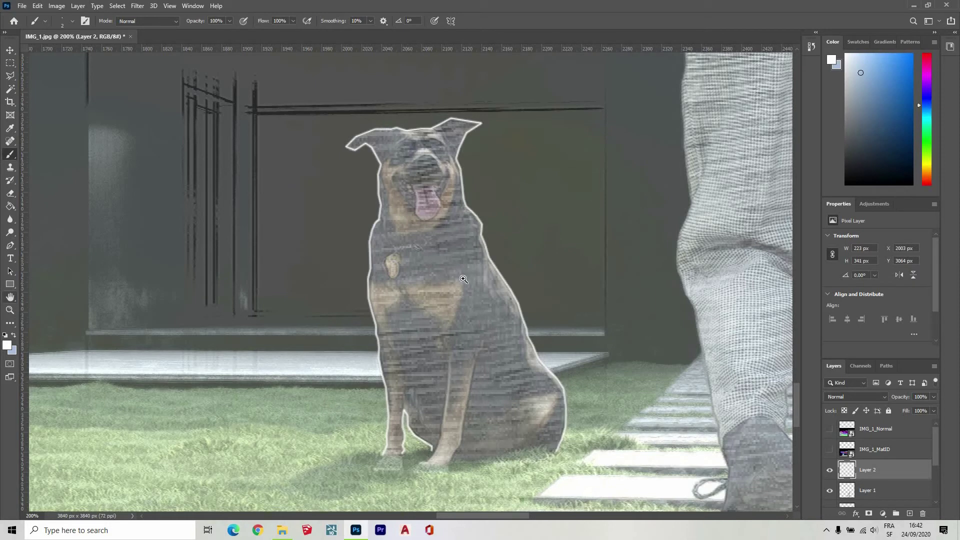
left_click(463, 276, "alt")
left_click(463, 276, "alt")
left_click(462, 276, "alt")
left_click(463, 276, "alt")
left_click(462, 276, "alt")
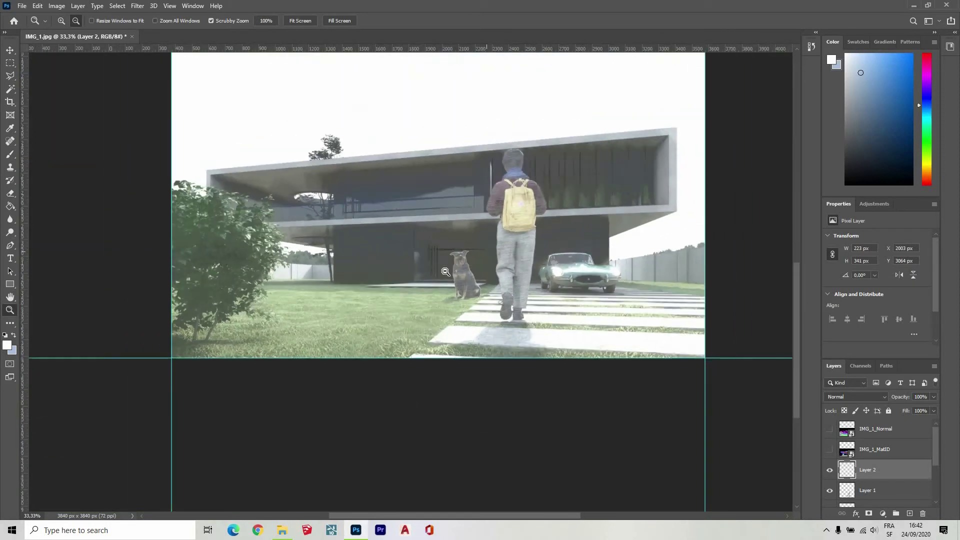
- Examine the white outline around the dog up close and within the whole composition
left_click(438, 401, "alt")
left_click(438, 400)
left_click(436, 399)
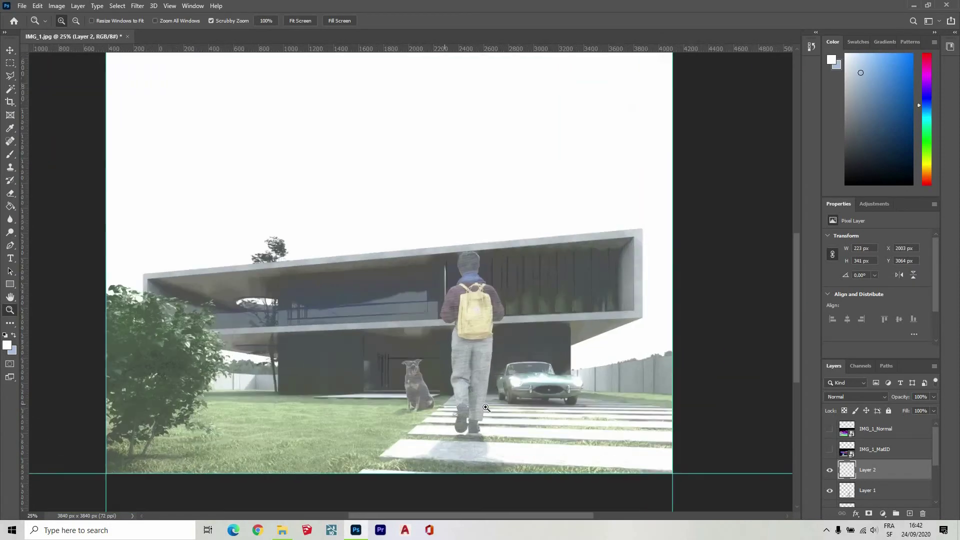
left_click(410, 396)
left_click(409, 395)
left_click(406, 385)
left_click(414, 299)
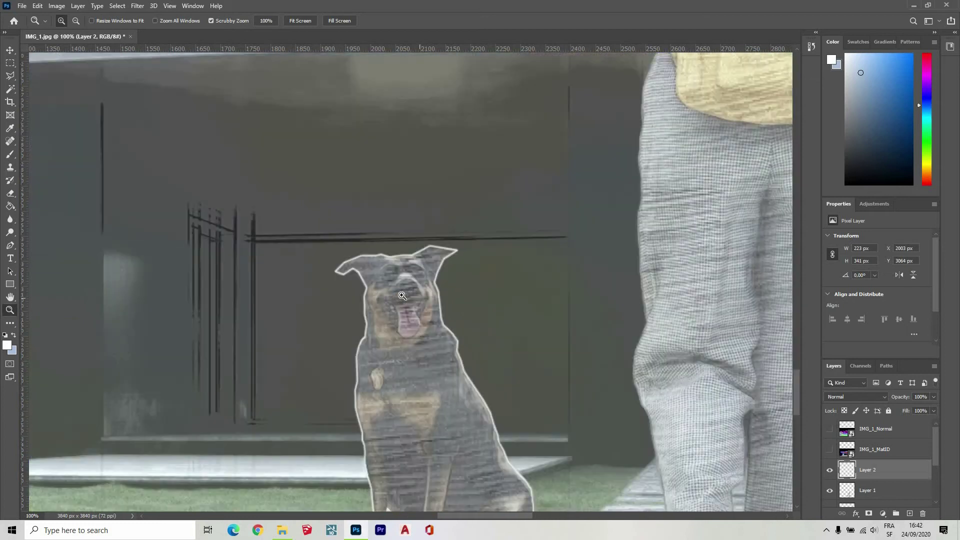
left_click(415, 286, "alt")
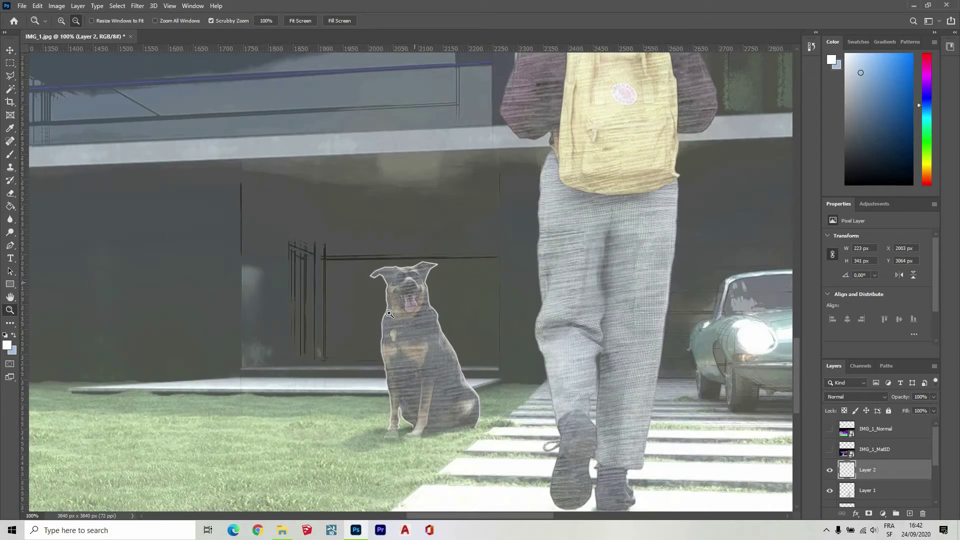
left_click(415, 286, "alt")
left_click(415, 286, "alt")
left_click(406, 321, "alt")
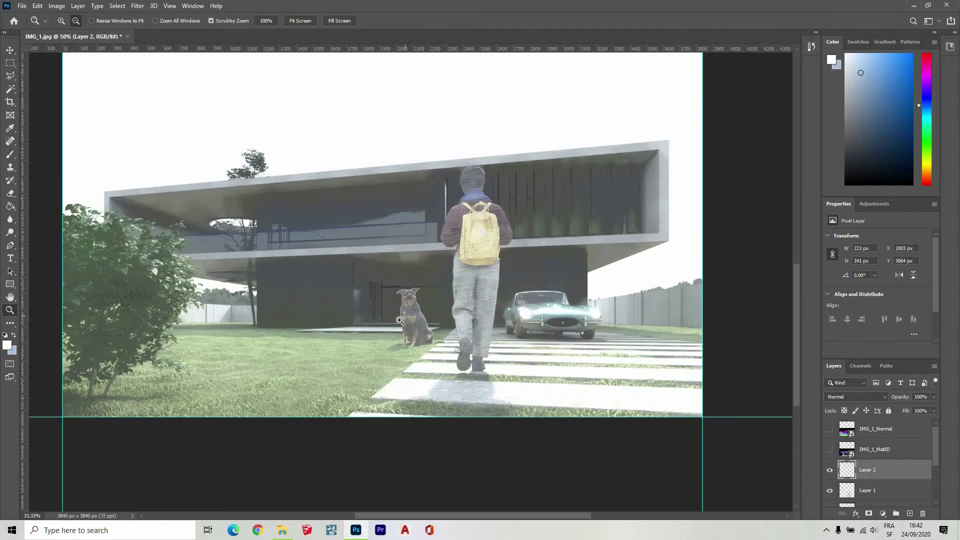
left_click(359, 328, "alt")
left_click(355, 228)
left_click(385, 199, "alt")
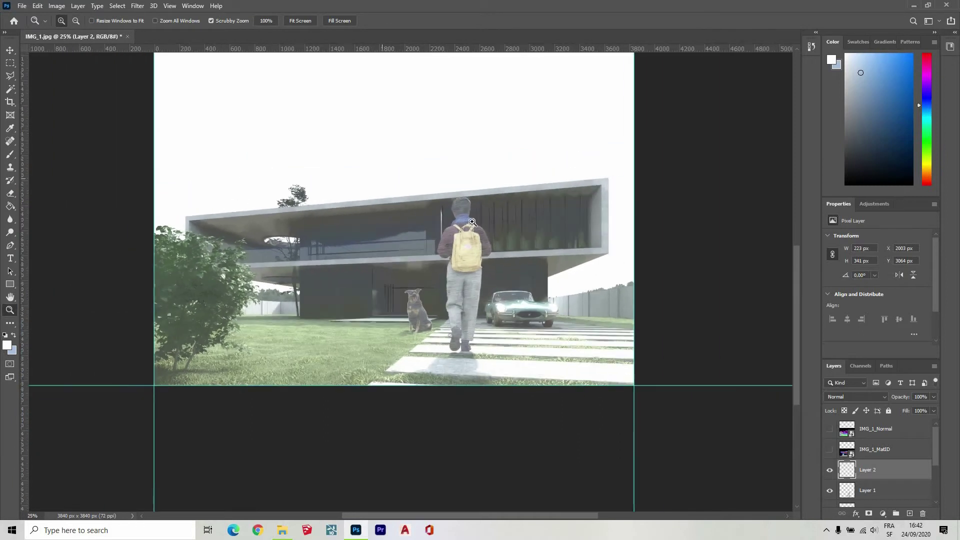
- Paint a thin white brush outline along the gap between the man's lower trouser legs
left_click(479, 215)
left_click(444, 257)
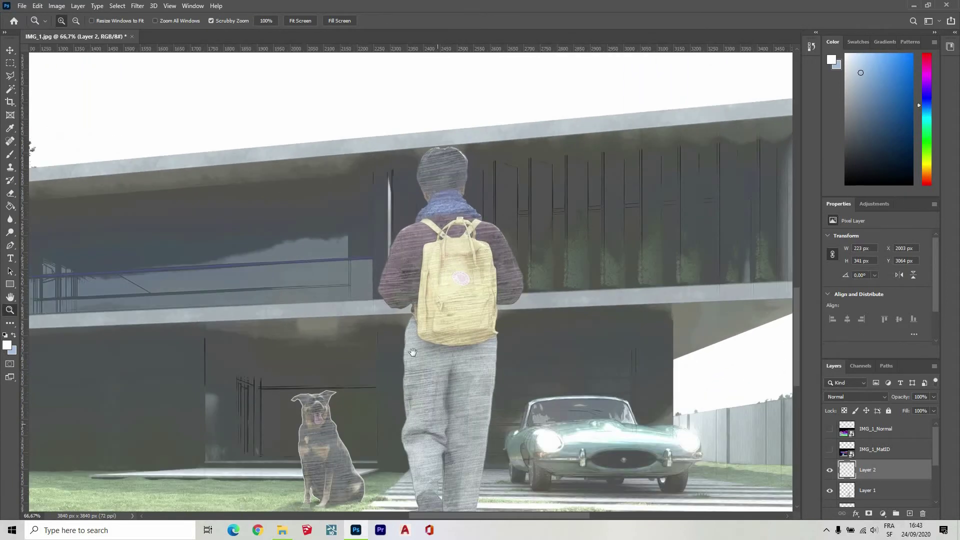
left_click(440, 335)
left_click(440, 335)
left_click(440, 335)
key("b")
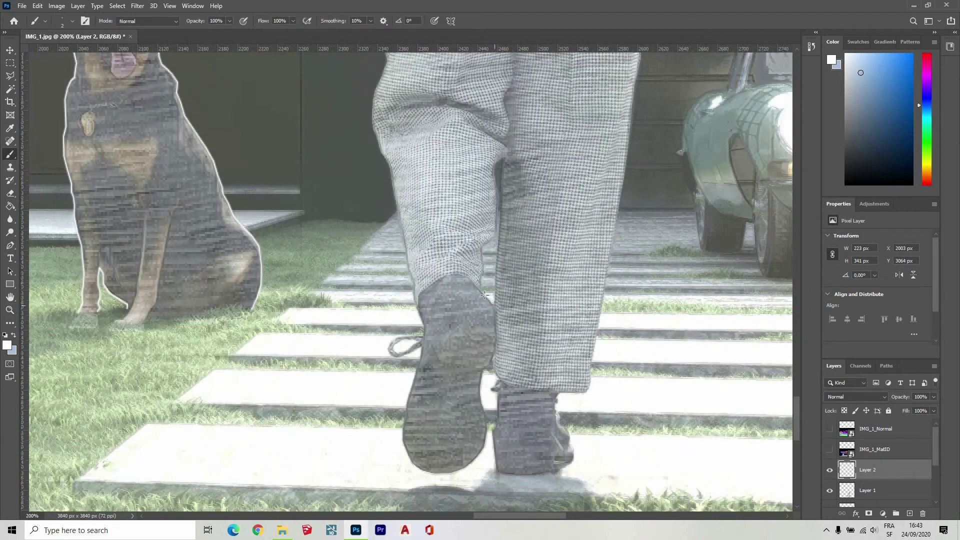
left_click_drag(482, 290, 481, 248)
left_click_drag(497, 212, 499, 244)
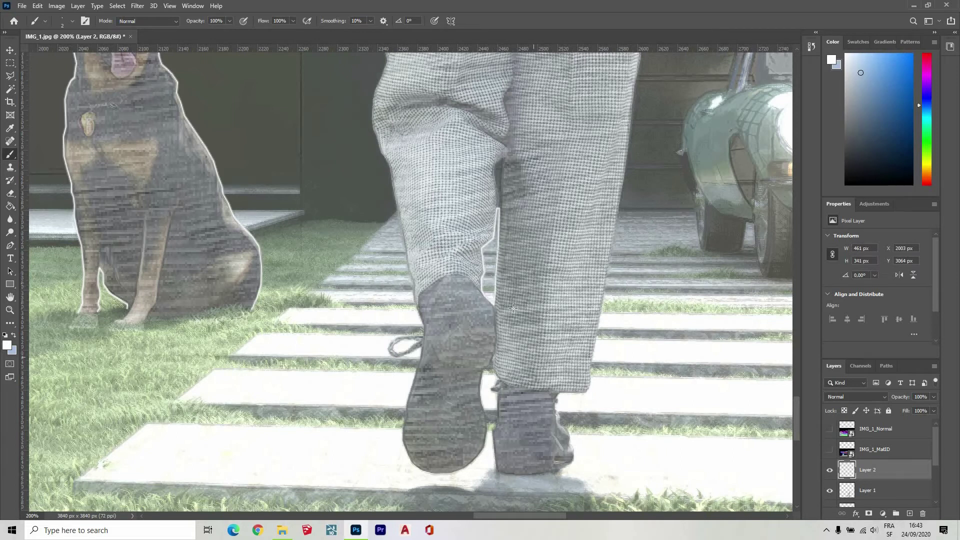
- Continue the white outline along the gap between the man's shoes, up to the right trouser cuff
scroll(529, 337, "down", 2)
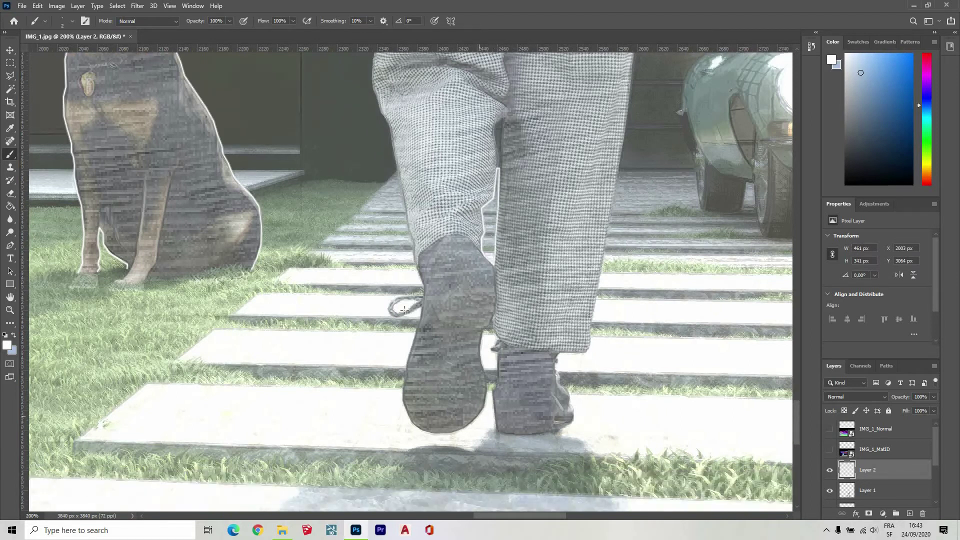
scroll(410, 348, "up", 3)
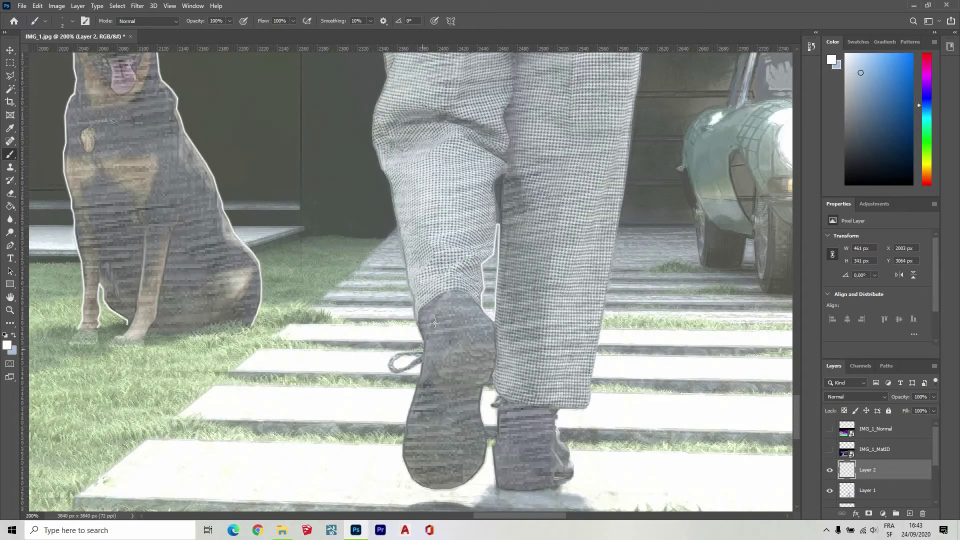
scroll(490, 437, "down", 2)
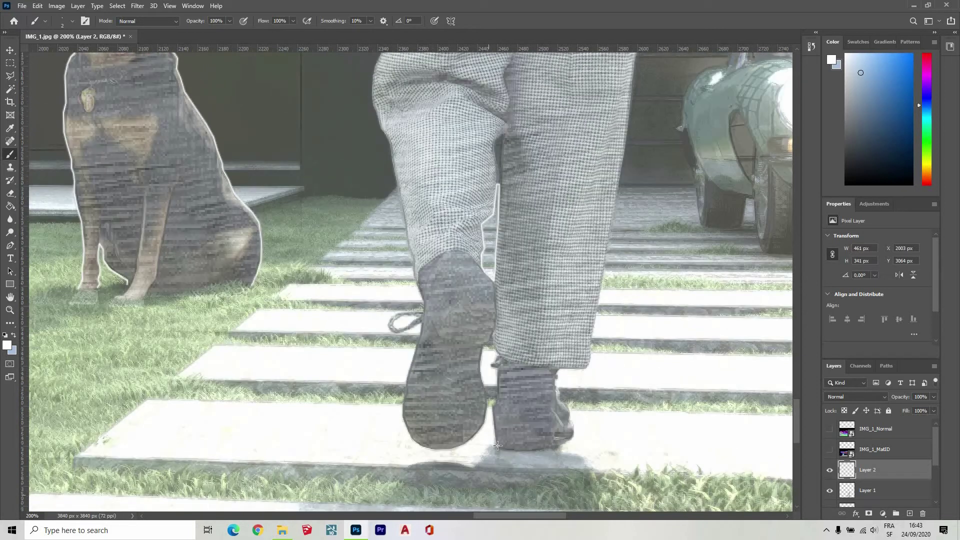
left_click(495, 399, "shift")
left_click(498, 392, "shift")
left_click(497, 370, "shift")
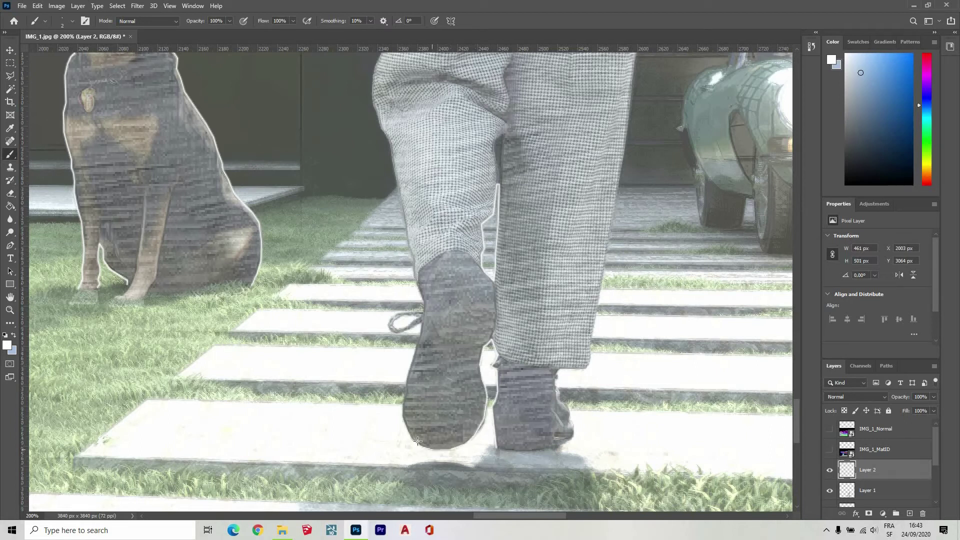
- Paint the white outline up the outer edge of the man's left shoe and around its lace loop
left_click(403, 414, "shift")
left_click(405, 395, "shift")
left_click(407, 381, "shift")
left_click(415, 352, "shift")
left_click(422, 328, "shift")
left_click_drag(390, 324, 410, 330)
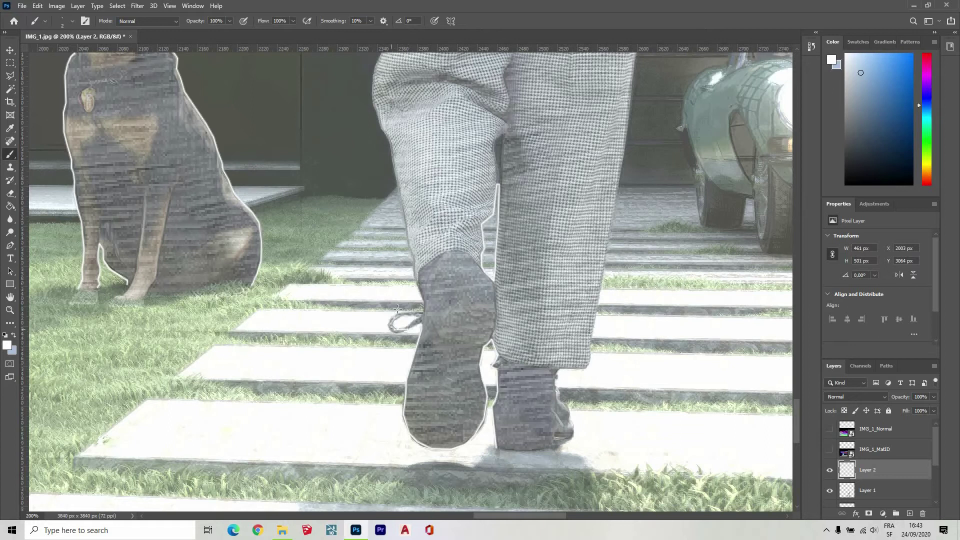
left_click(423, 313, "shift")
- Paint the white outline up the outer edge of the man's left trouser leg from the shin past the knee
left_click(395, 173, "shift")
left_click(391, 148, "shift")
left_click(386, 137, "shift")
left_click(378, 116, "shift")
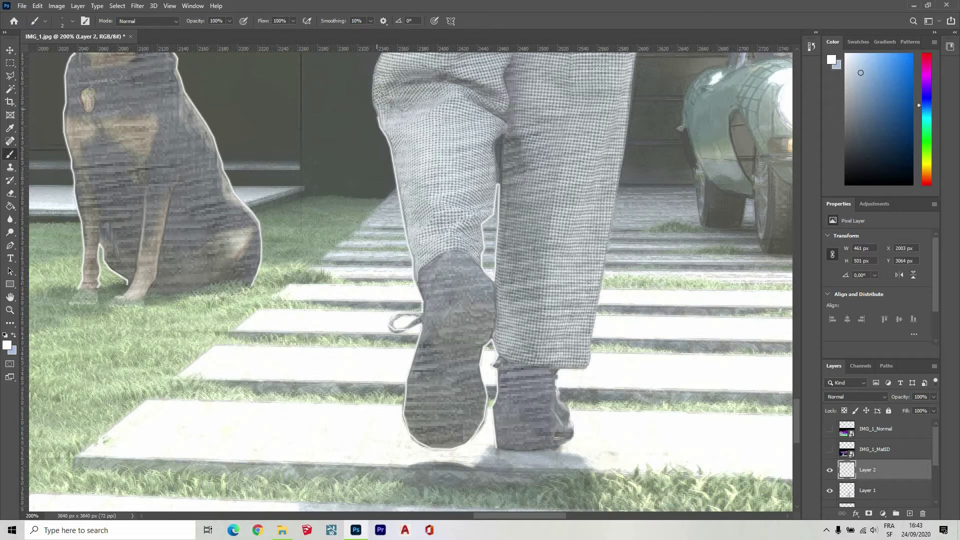
scroll(379, 103, "up", 1)
scroll(379, 104, "down", 2)
scroll(379, 107, "up", 2)
scroll(379, 110, "down", 1)
left_click(372, 94, "shift")
left_click(377, 62, "shift")
- Continue the white outline up the left thigh of the trousers toward the hip
scroll(368, 334, "up", 10)
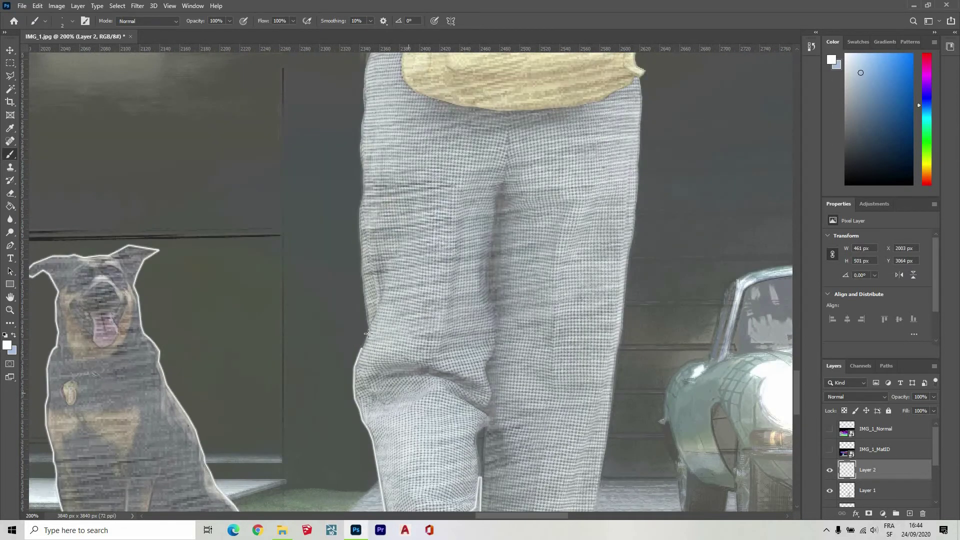
left_click(370, 329, "shift")
left_click(364, 290, "shift")
left_click(360, 272, "shift")
left_click(361, 254, "shift")
left_click(360, 234, "shift")
left_click(359, 215, "shift")
left_click(360, 195, "shift")
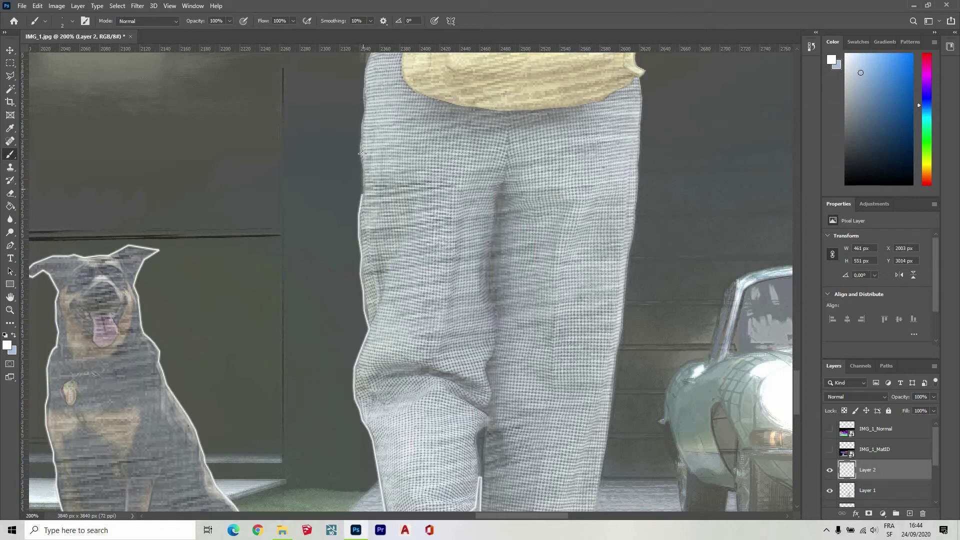
left_click(363, 174, "shift")
left_click(360, 148, "shift")
left_click(361, 130, "shift")
left_click(363, 90, "shift")
- Paint the white outline around the left hip, the gap beside the backpack and the underside of the left sleeve
scroll(370, 150, "up", 3)
scroll(373, 197, "up", 4)
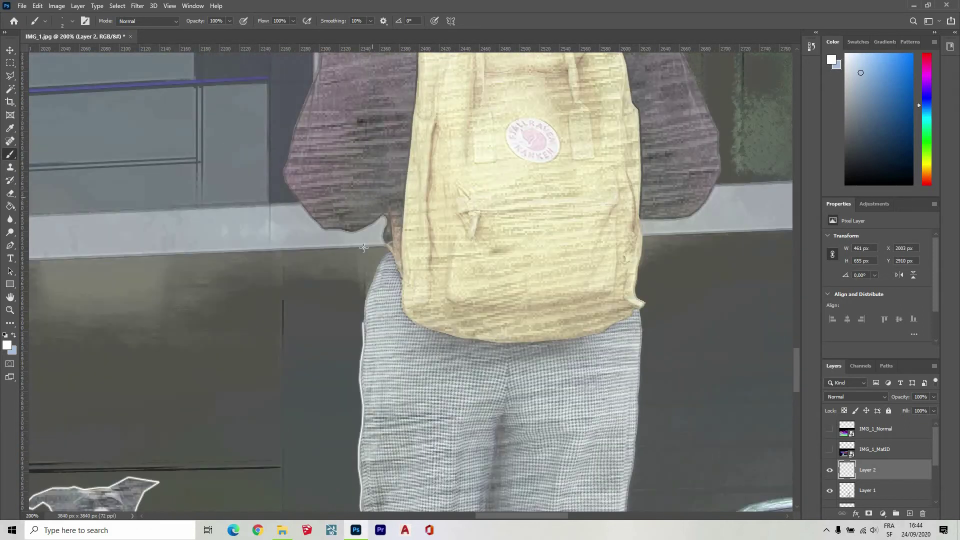
left_click(366, 298, "shift")
mouse_move(386, 254)
left_mouse_down()
mouse_move(384, 214)
mouse_move(360, 234)
mouse_move(340, 229)
left_mouse_up()
left_click(322, 229, "shift")
left_click(304, 209, "shift")
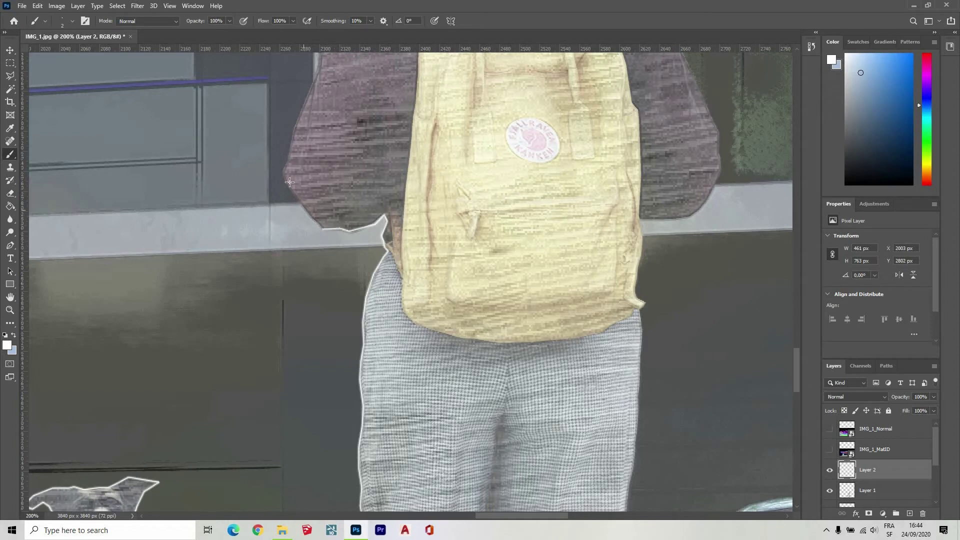
- Paint the white outline from the left elbow up the sleeve to the shoulder
left_click_drag(288, 162, 292, 164)
scroll(290, 199, "up", 5)
left_click(305, 210, "shift")
left_click(317, 180, "shift")
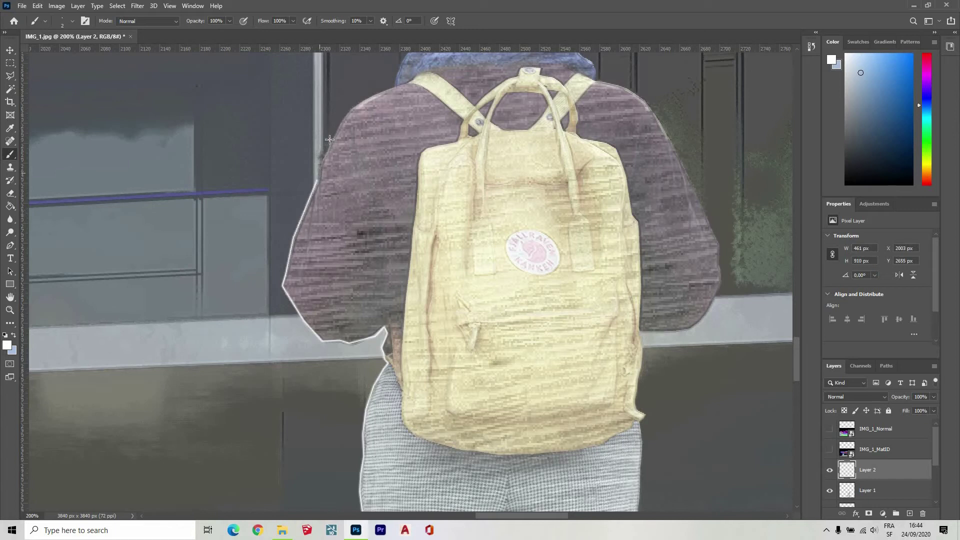
left_click_drag(350, 108, 377, 93)
scroll(374, 95, "up", 5)
- Outline the man's head and the right side of his jacket and trousers in white, down to the shoe
mouse_move(393, 328)
left_mouse_down()
mouse_move(425, 121)
mouse_move(494, 96)
mouse_move(554, 150)
mouse_move(543, 239)
mouse_move(605, 317)
mouse_move(271, 140)
left_mouse_up()
mouse_move(263, 144)
left_mouse_down()
mouse_move(362, 254)
mouse_move(376, 372)
mouse_move(307, 439)
mouse_move(302, 481)
left_mouse_up()
scroll(388, 204, "up", 2)
scroll(389, 204, "down", 9)
mouse_move(307, 68)
left_mouse_down()
mouse_move(306, 236)
mouse_move(276, 462)
left_mouse_up()
scroll(277, 463, "down", 5)
mouse_move(276, 220)
left_mouse_down()
mouse_move(243, 405)
mouse_move(226, 433)
left_mouse_up()
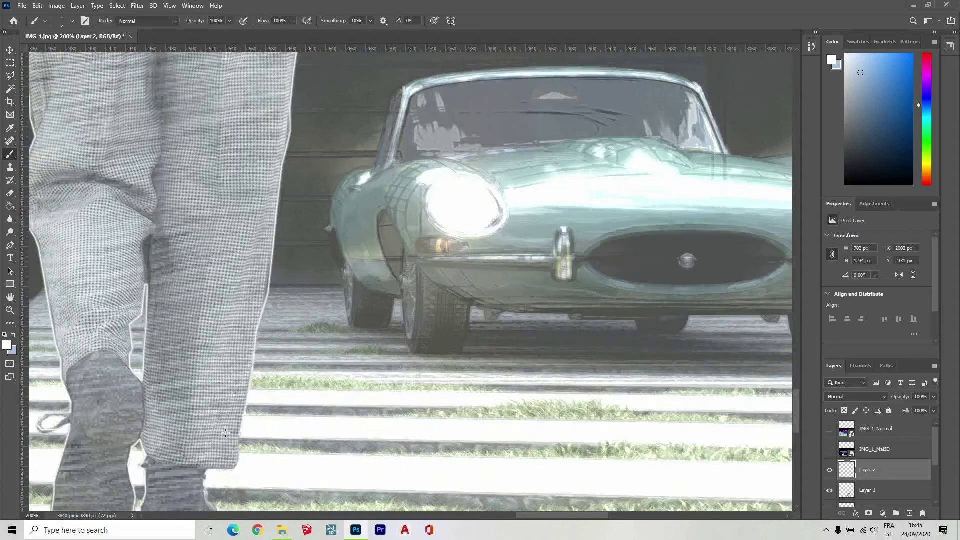
scroll(226, 433, "down", 3)
- Examine the finished white outline around the man up close and against the full square canvas
left_click(11, 310)
left_click(452, 331)
left_click(451, 332)
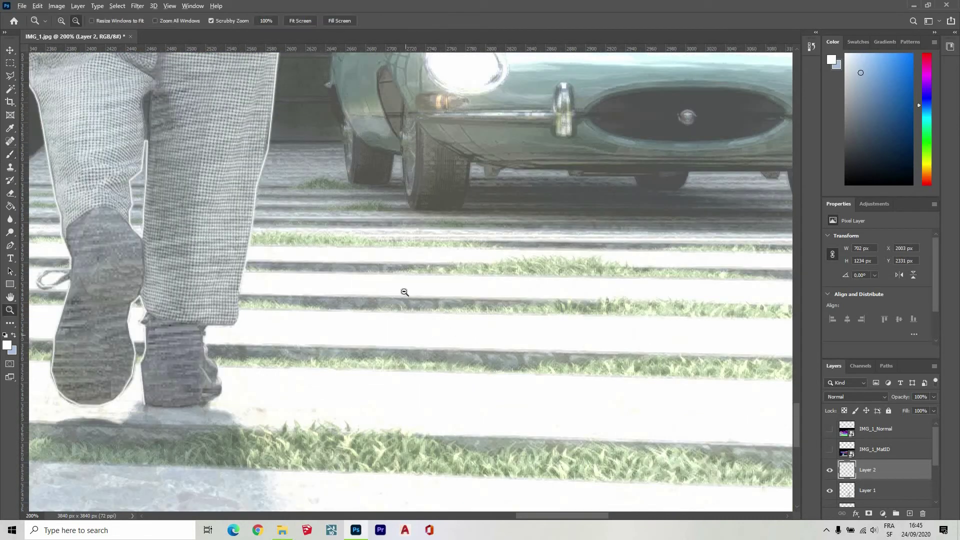
left_click(405, 291)
left_click(386, 239, "alt")
left_click(386, 240, "alt")
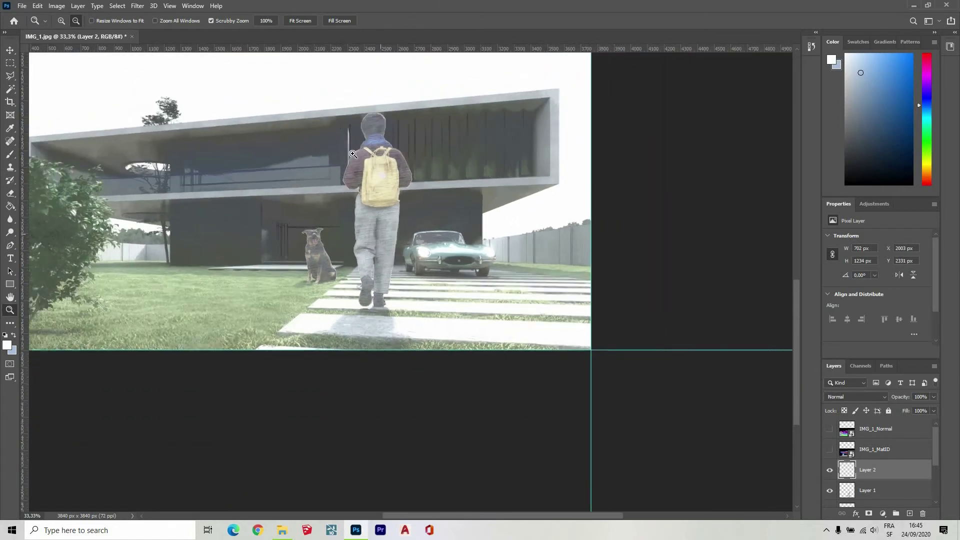
left_click(384, 235, "alt")
left_click(368, 161)
left_click(376, 131)
left_click(376, 131)
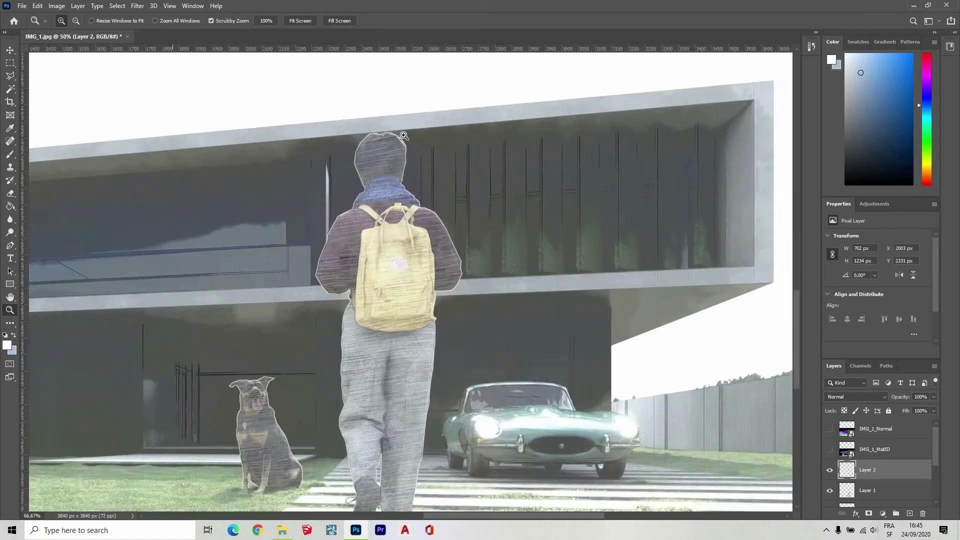
left_click(375, 142)
left_click(366, 200, "alt")
left_click(373, 207, "alt")
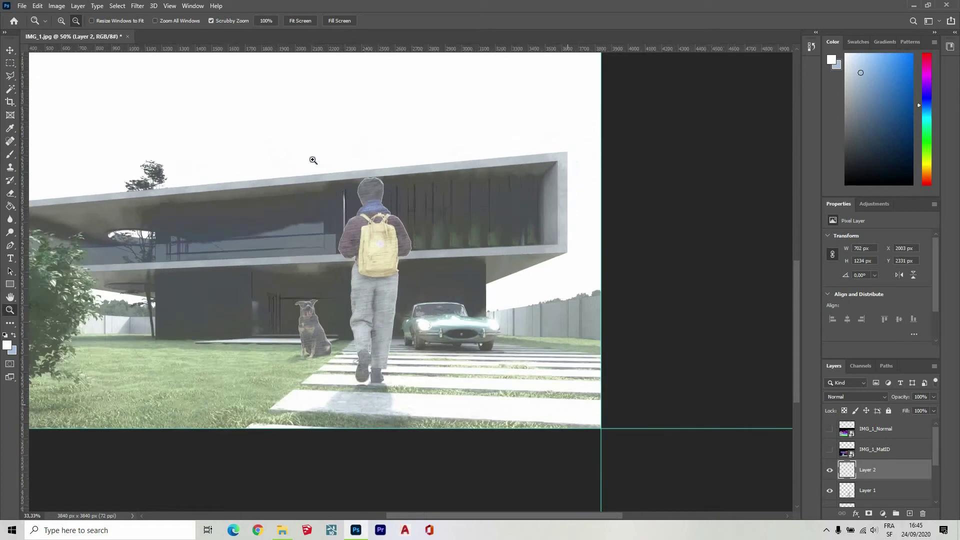
left_click(381, 214, "alt")
left_click(385, 240, "alt")
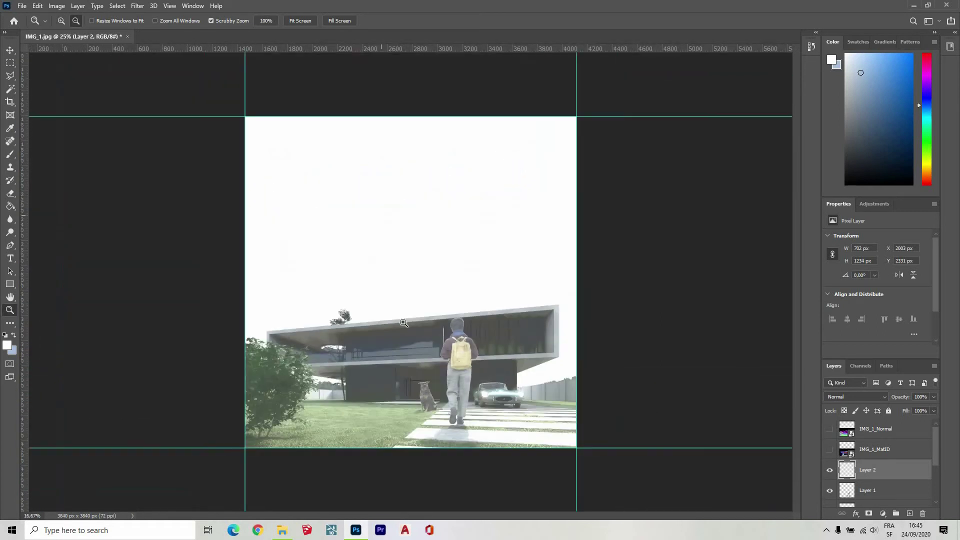
left_click(392, 298)
left_click(394, 305, "alt")
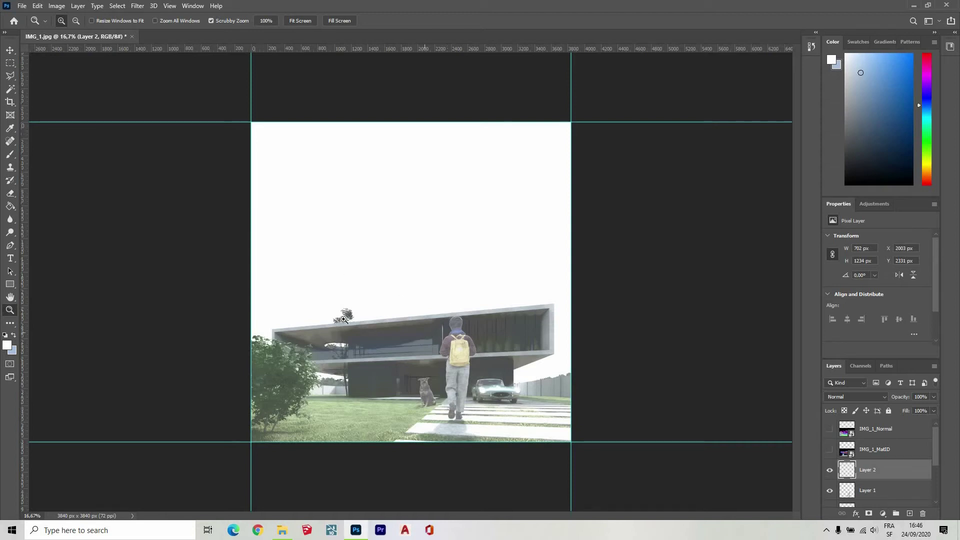
- Look over the house, lawn and outlined figures within the overall composition
left_click(387, 399)
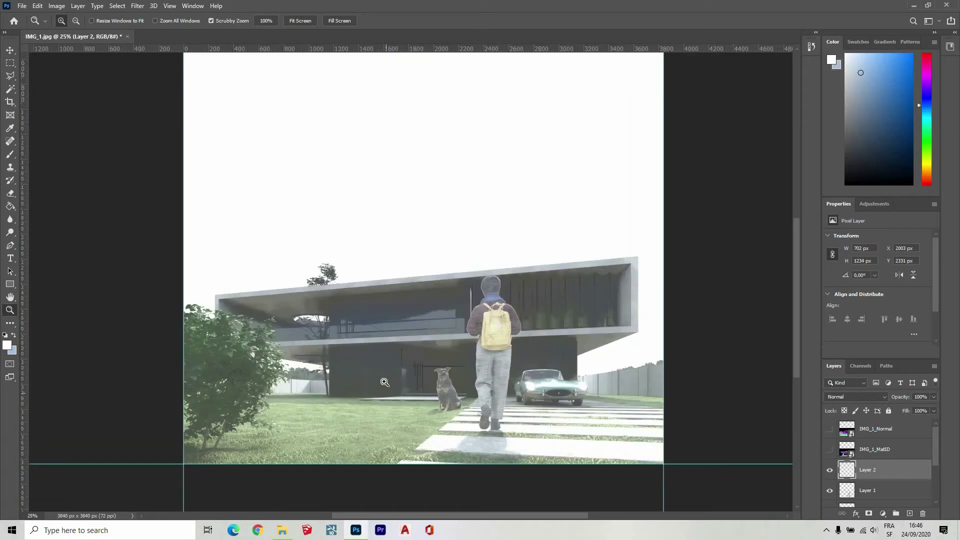
left_click(383, 370, "alt")
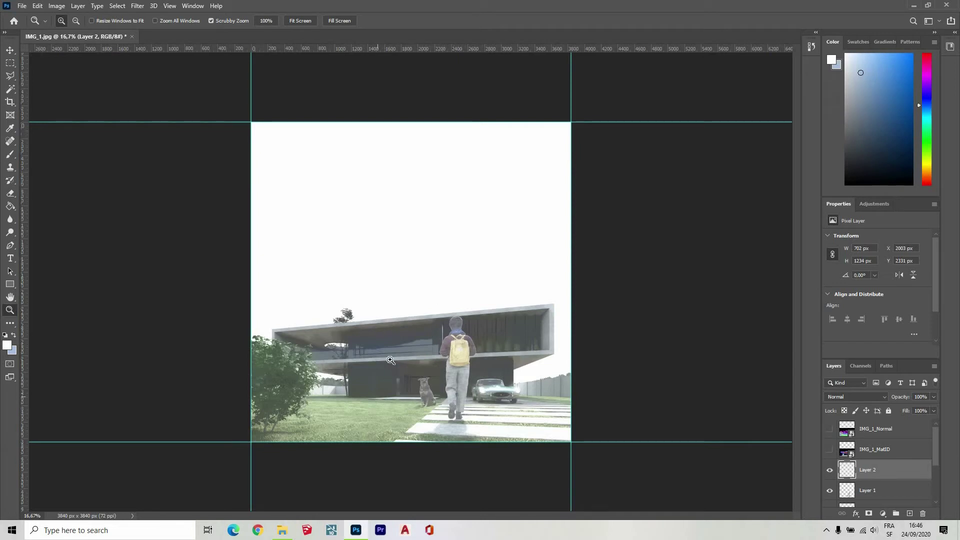
left_click(378, 408)
left_click(377, 405)
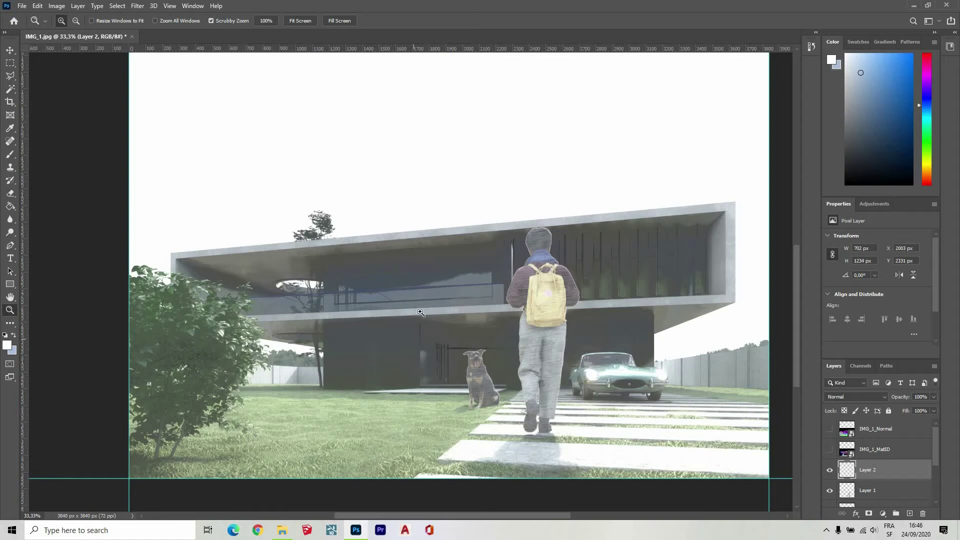
scroll(329, 390, "down", 2)
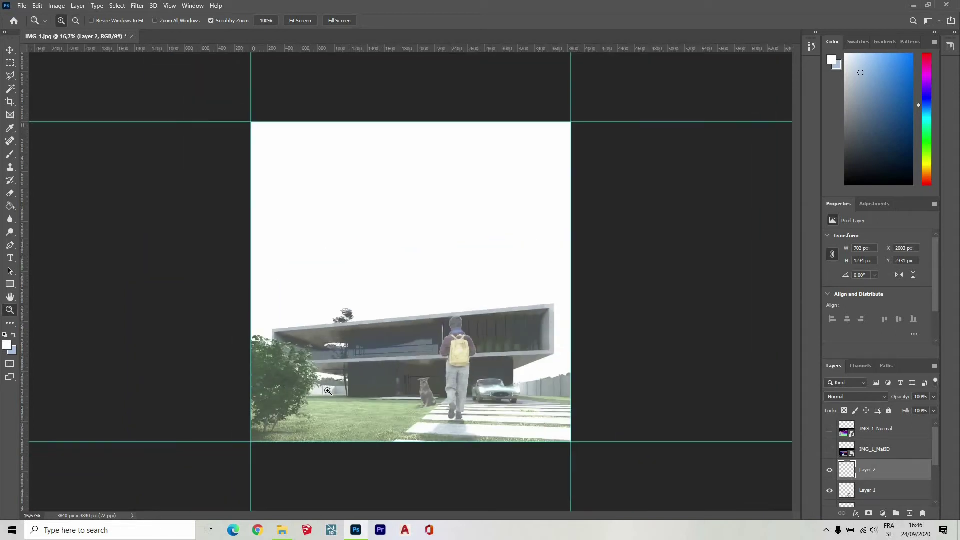
scroll(365, 385, "up", 1)
left_click(591, 225, "alt")
- Toggle the IMG_2 layer's visibility repeatedly to compare the render with and without it
scroll(832, 478, "down", 1)
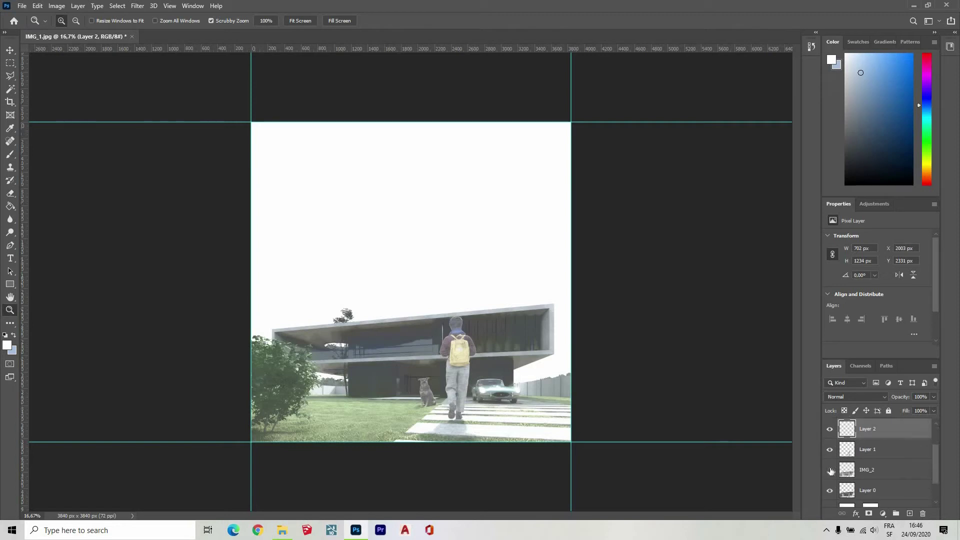
left_click(831, 470)
left_click(830, 470)
left_click(830, 470)
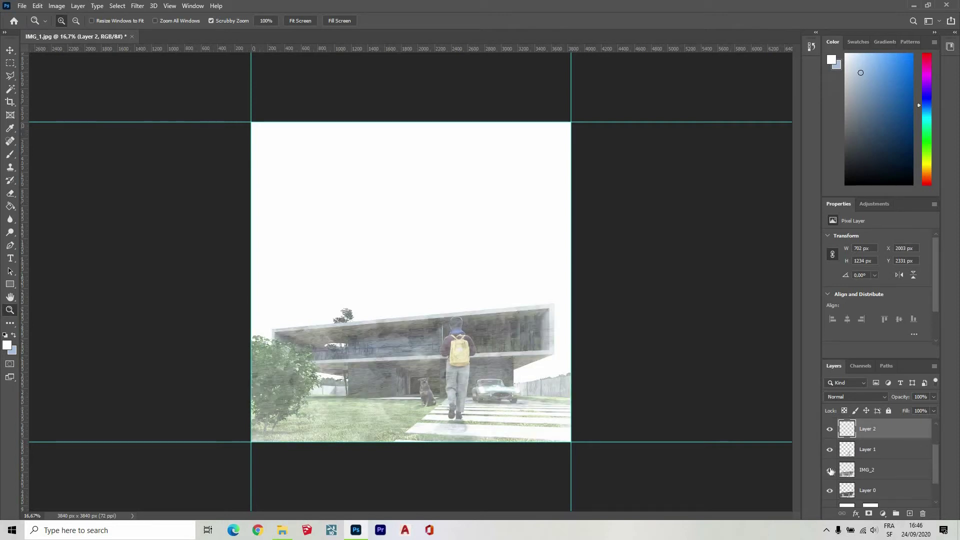
left_click(830, 470)
left_click(830, 470)
left_click(830, 470)
- Select the house's purple concrete frame by Color Range from the temporarily shown IMG_1_MatID layer, using fuzziness 58
scroll(831, 452, "up", 1)
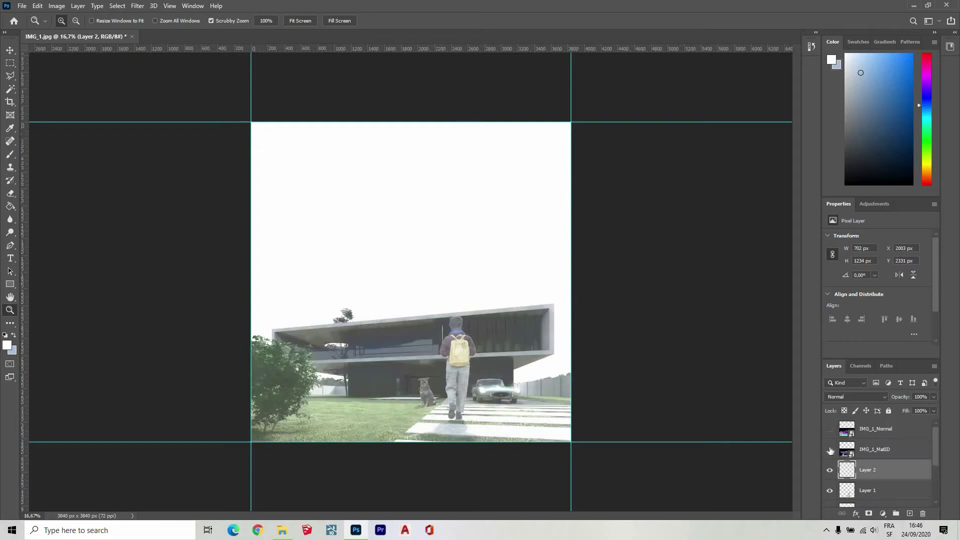
left_click(830, 450)
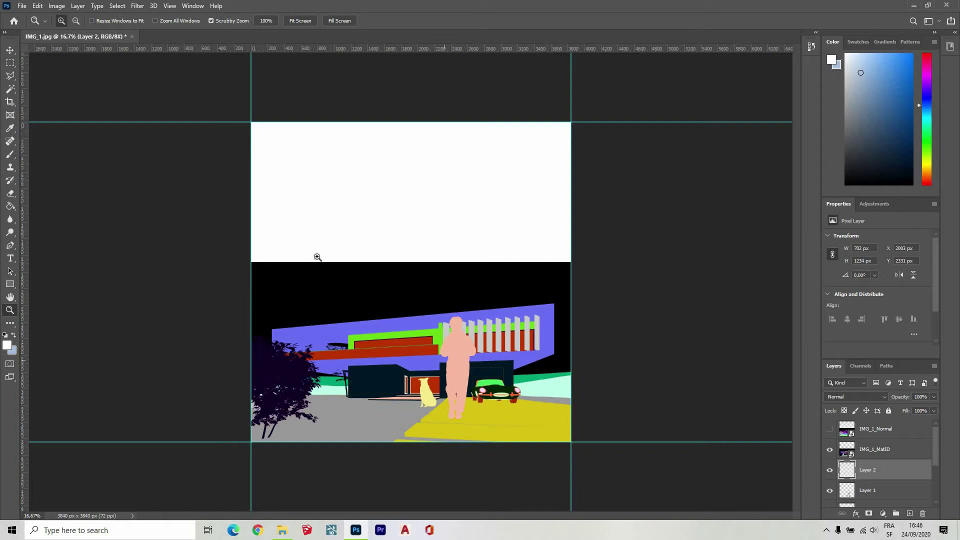
left_click(142, 126)
left_click(322, 331)
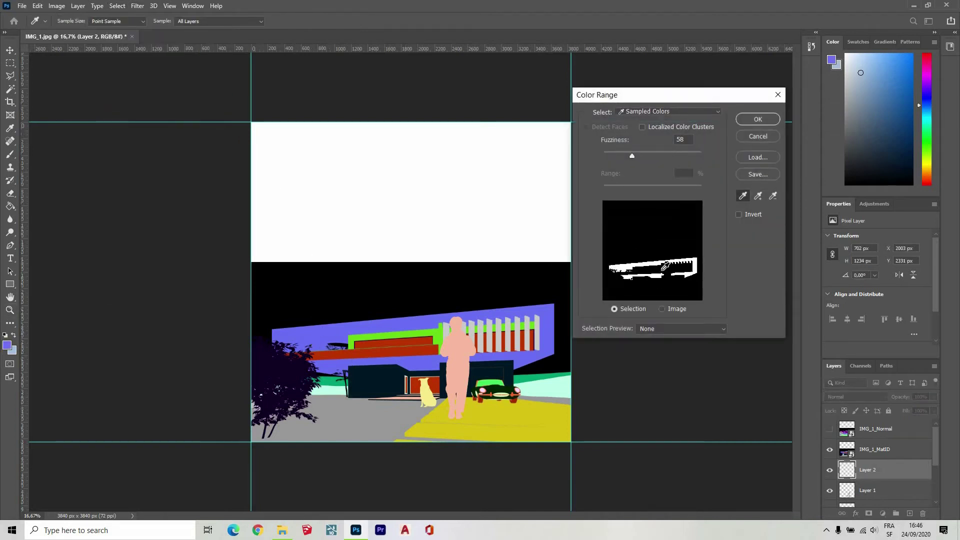
left_click(757, 120)
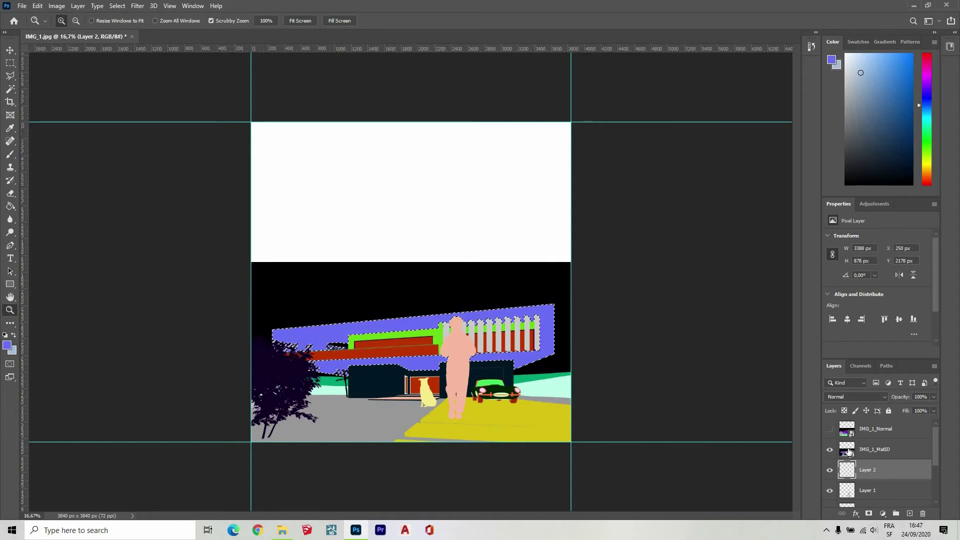
left_click(830, 450)
- Copy the selected frame area of IMG_2 to its own layer and hide IMG_2
scroll(848, 452, "down", 2)
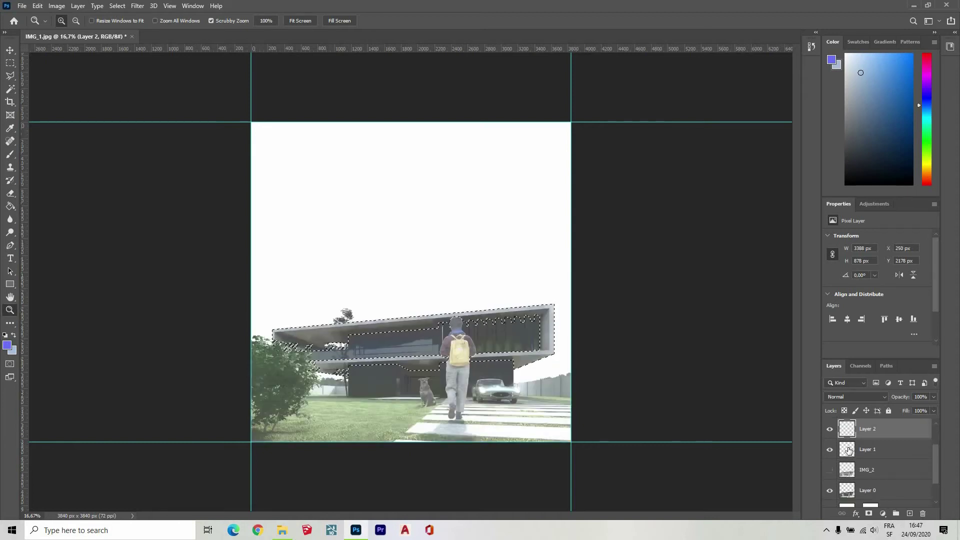
left_click(830, 470)
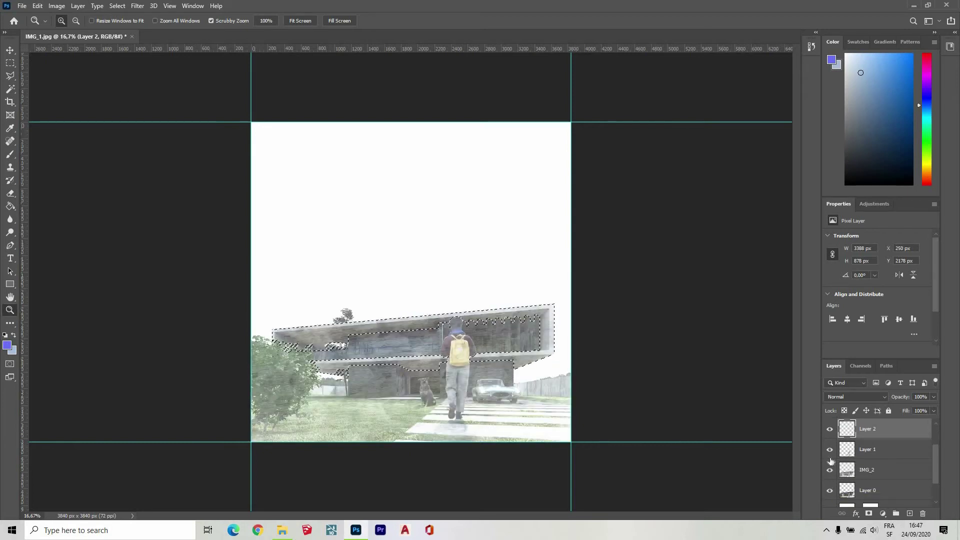
left_click(873, 470)
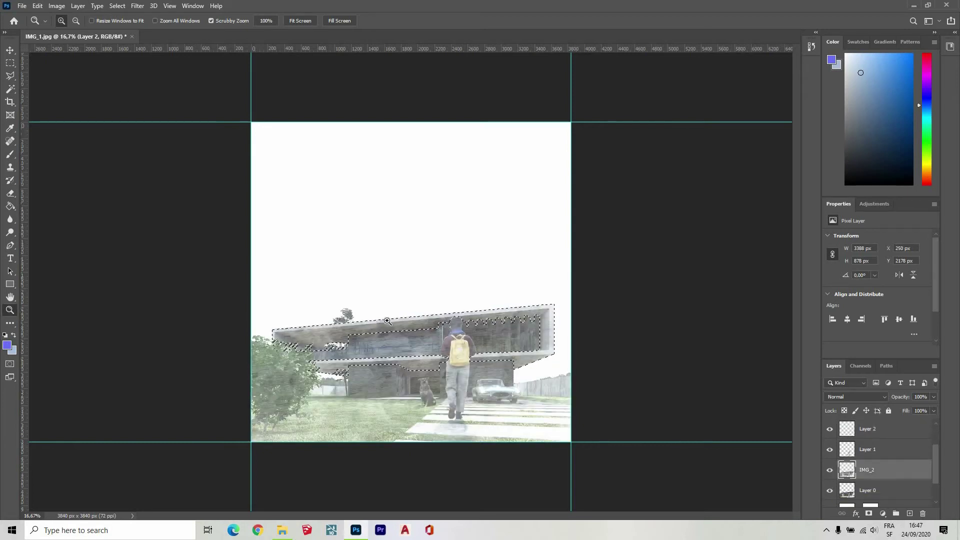
key("m")
right_click(324, 337)
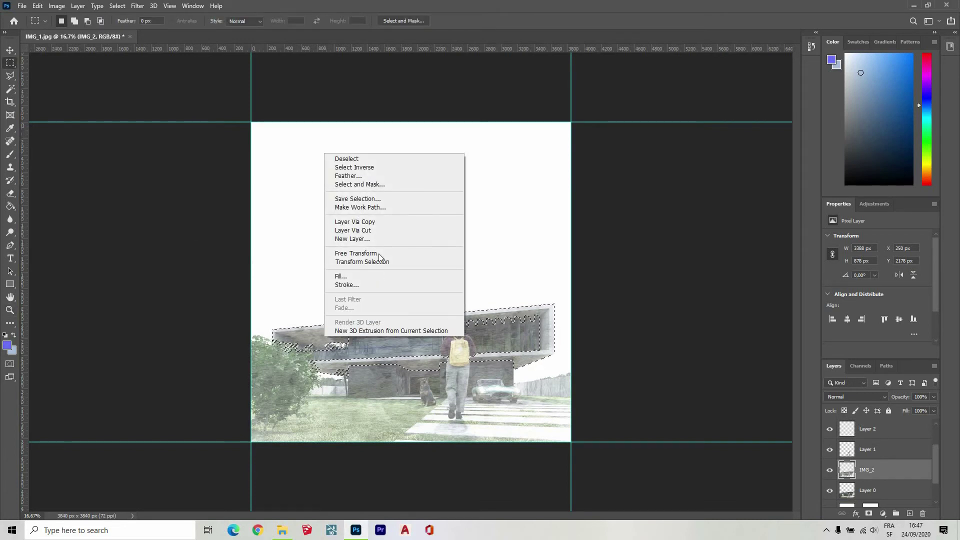
left_click(370, 222)
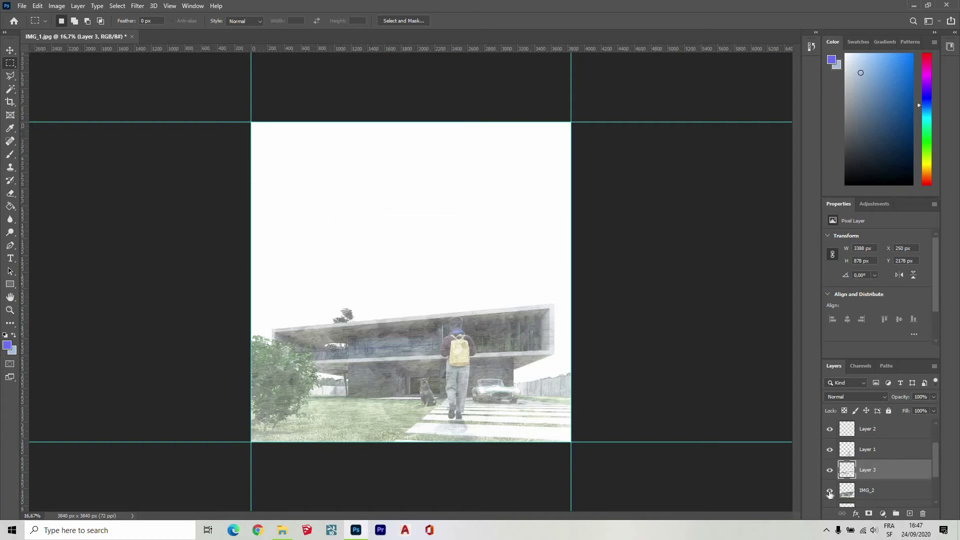
left_click(830, 492)
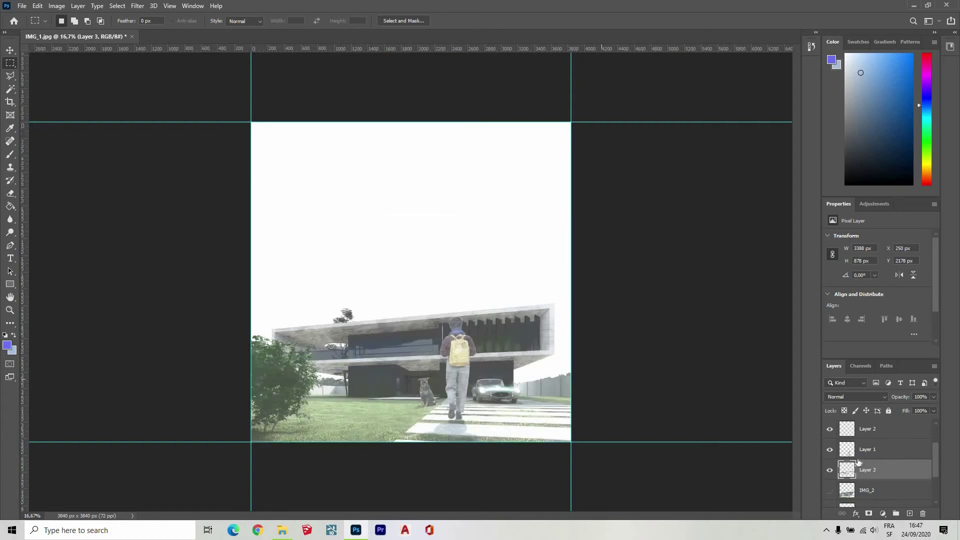
- Compare the house with and without the copied frame texture, and set that layer's opacity to 75%
left_click(830, 469)
left_click(830, 470)
left_click(830, 470)
left_click(830, 470)
left_click(829, 470)
left_click(830, 470)
left_click(933, 397)
left_click(920, 407)
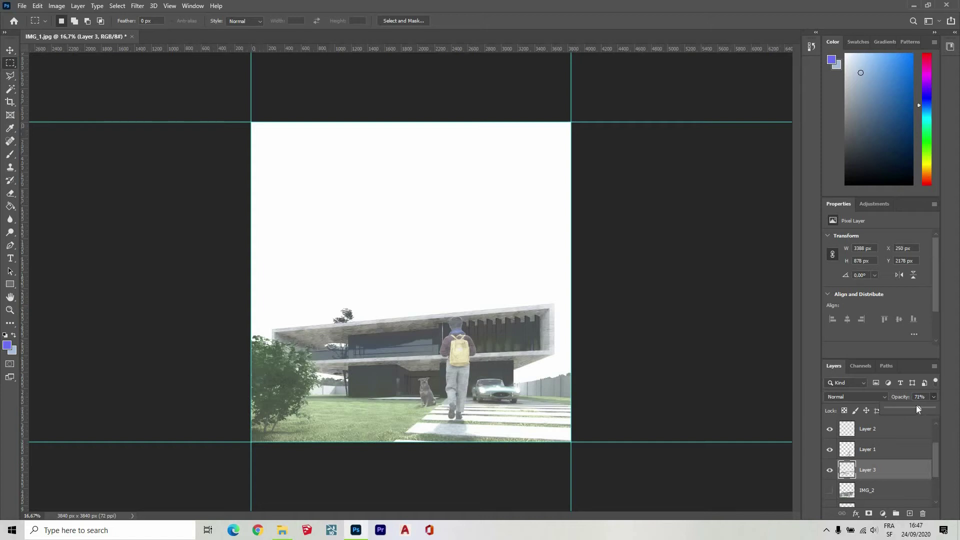
left_click_drag(922, 408, 921, 408)
- Draw a circular marquee about 3792 px in diameter behind the house, extending past the canvas's right edge
right_click(10, 65)
left_click(42, 73)
mouse_move(308, 202)
left_mouse_down()
mouse_move(745, 404)
mouse_move(908, 518)
left_mouse_up()
mouse_move(440, 277)
left_mouse_down()
mouse_move(386, 233)
mouse_move(440, 251)
mouse_move(431, 255)
mouse_move(452, 242)
left_mouse_up()
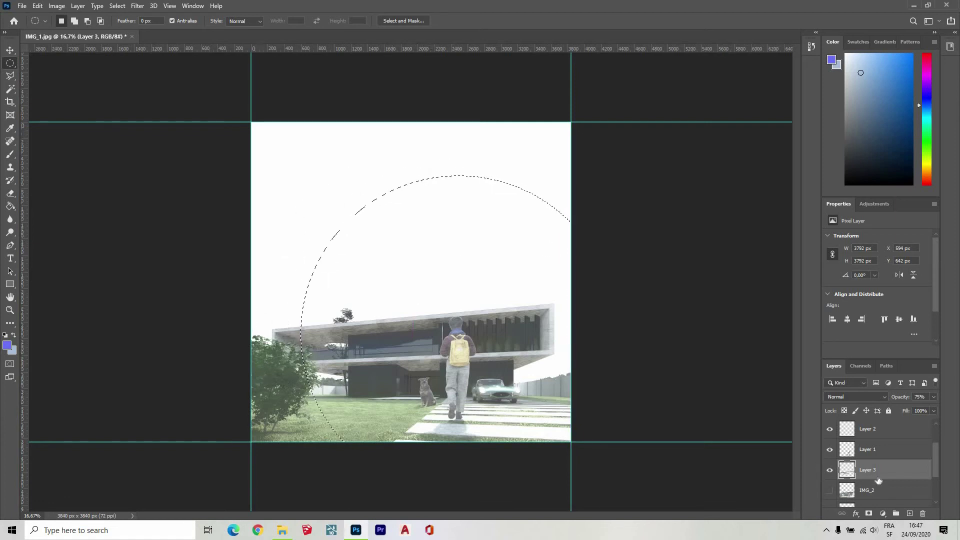
- Paint the circular selection light blue with a 417 px hard round brush on a new layer between Color Fill 1 and Layer 0
scroll(876, 478, "down", 3)
left_click(909, 514)
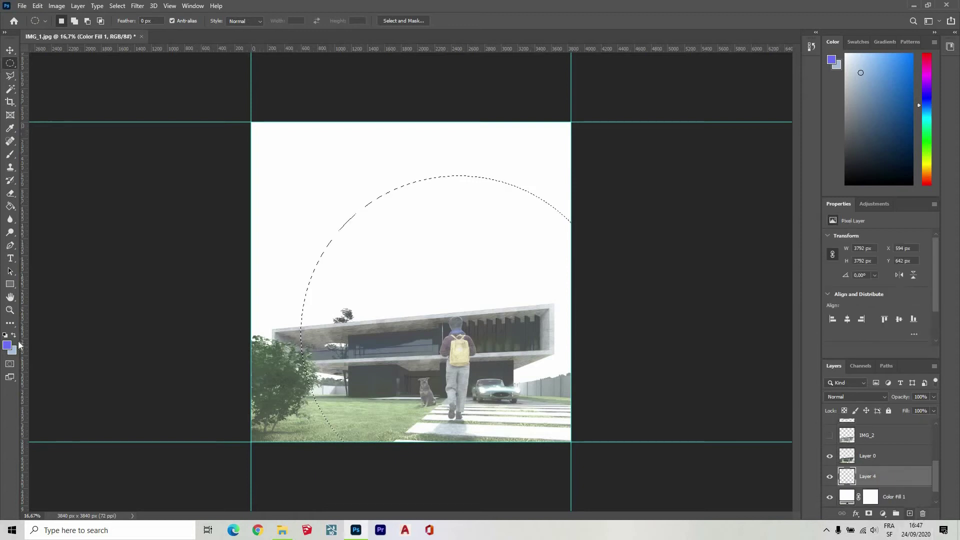
key("x")
key("b")
left_click(72, 21)
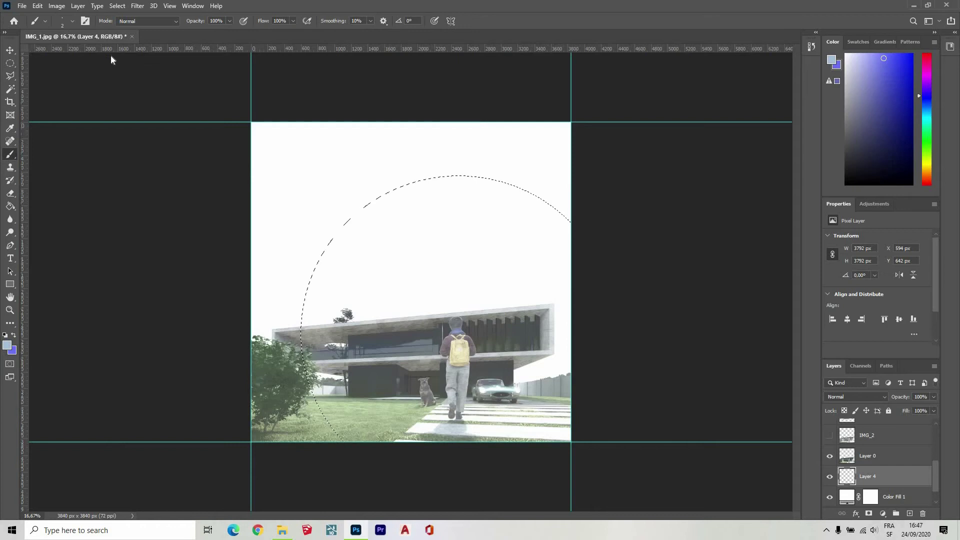
left_click(110, 53)
mouse_move(273, 268)
left_mouse_down()
mouse_move(324, 250)
mouse_move(600, 238)
mouse_move(174, 362)
mouse_move(575, 270)
mouse_move(492, 448)
mouse_move(242, 420)
mouse_move(344, 338)
mouse_move(283, 439)
left_mouse_up()
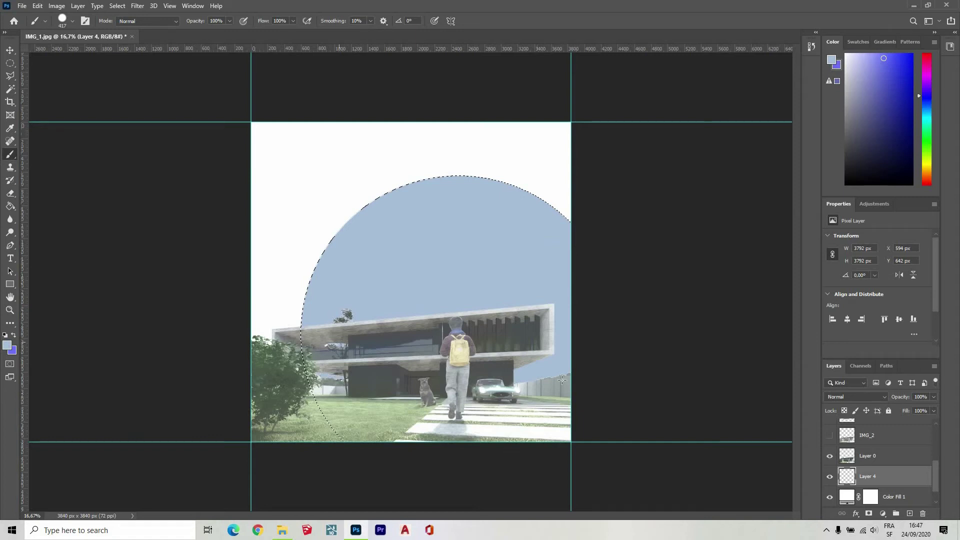
- Deselect the circle and lower the blue circle layer's opacity to 68%
key("m")
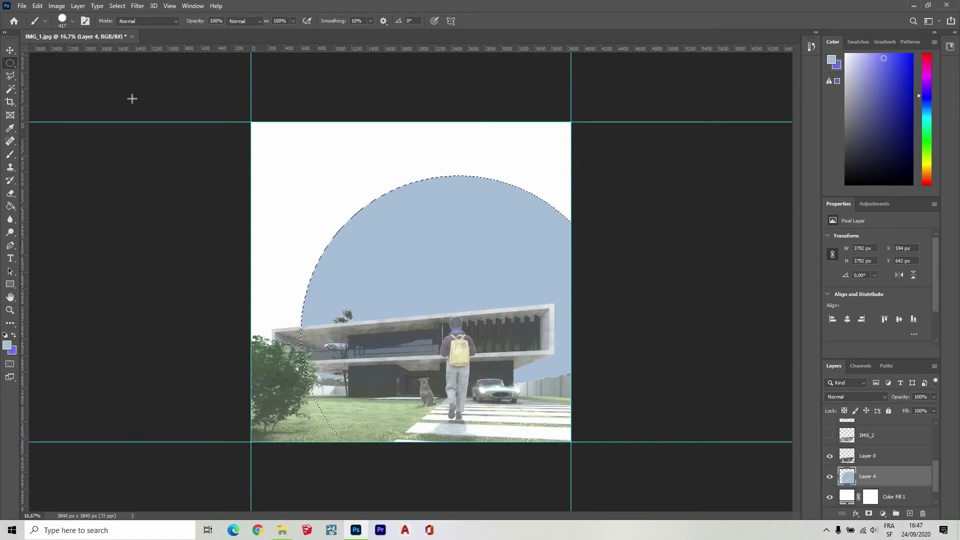
key("ctrl+d")
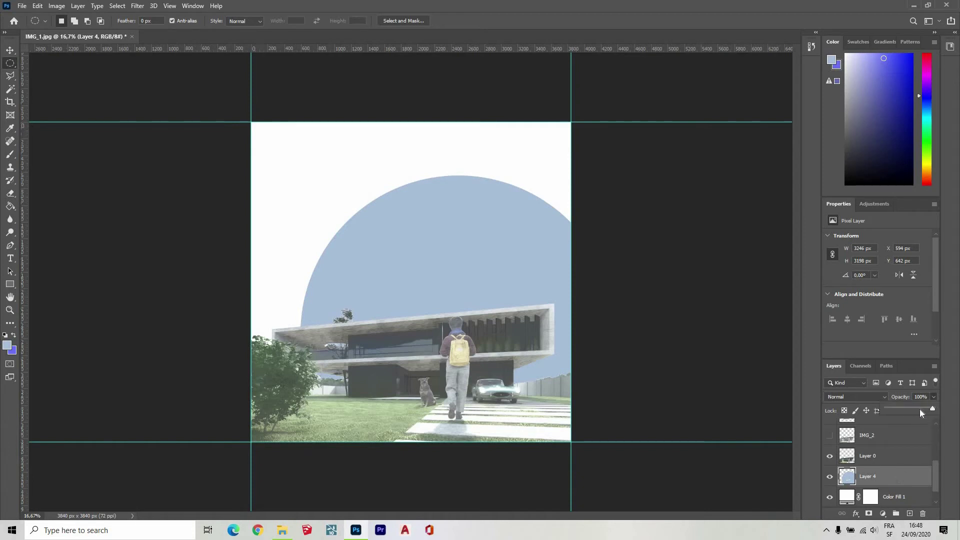
left_click(920, 409)
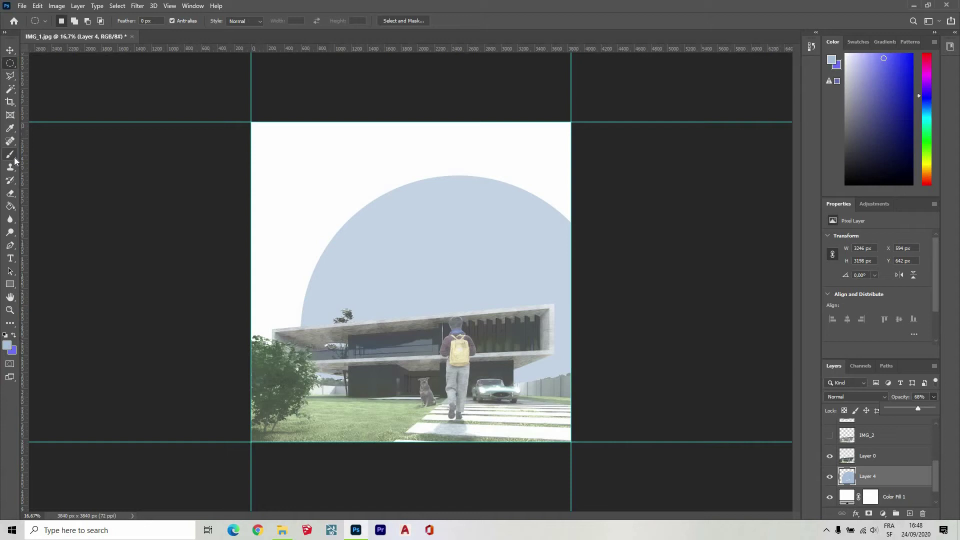
- Choose the Clouds1593 brush from the Clouds-by-Mila set
left_click(46, 21)
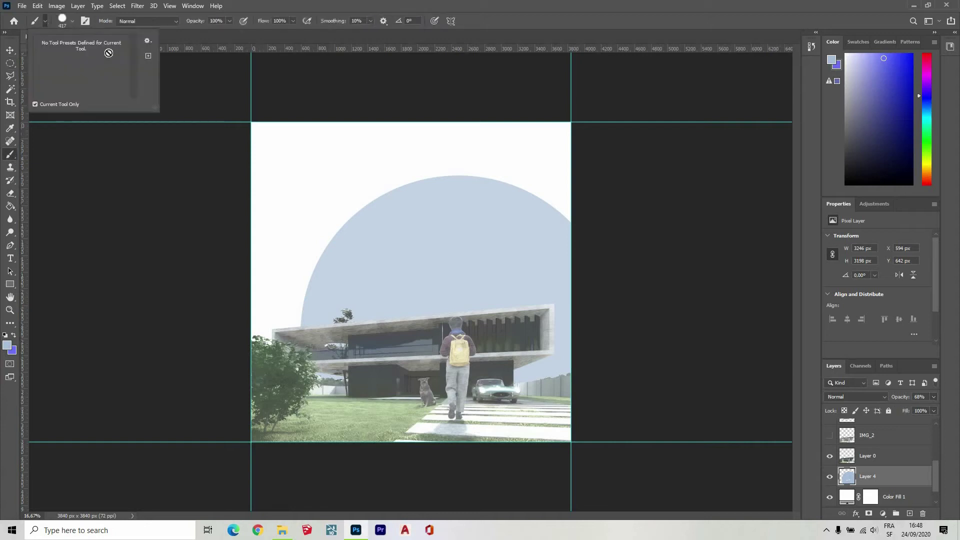
left_click(72, 21)
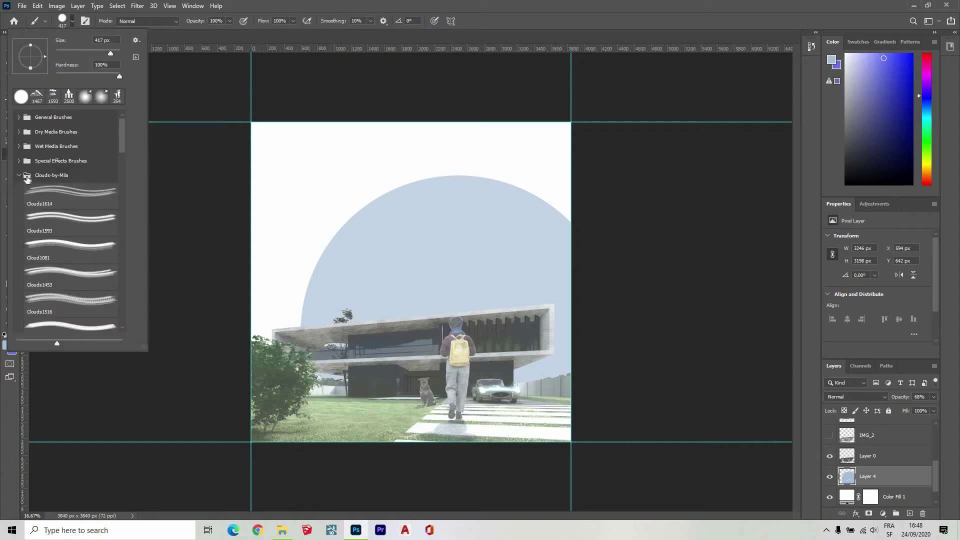
left_click(76, 200)
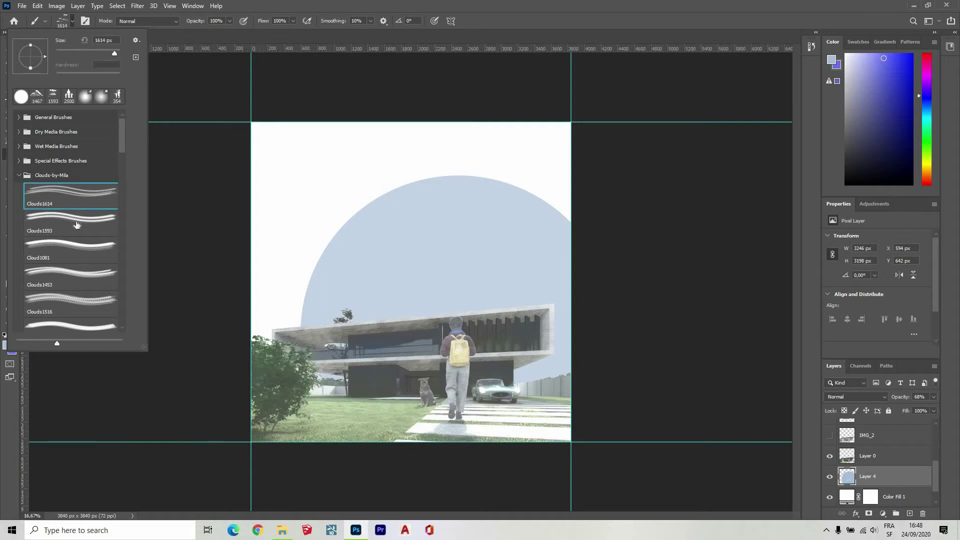
key("period")
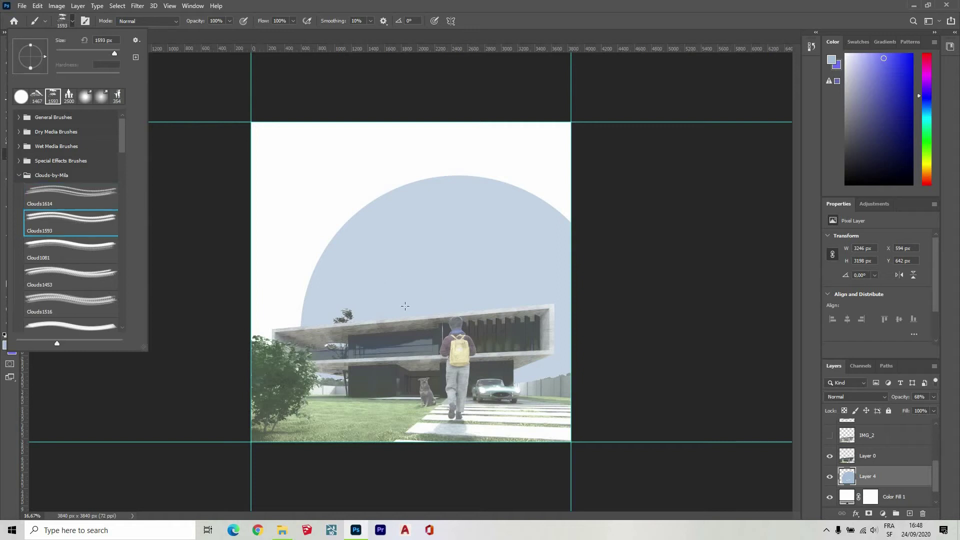
left_click(406, 329)
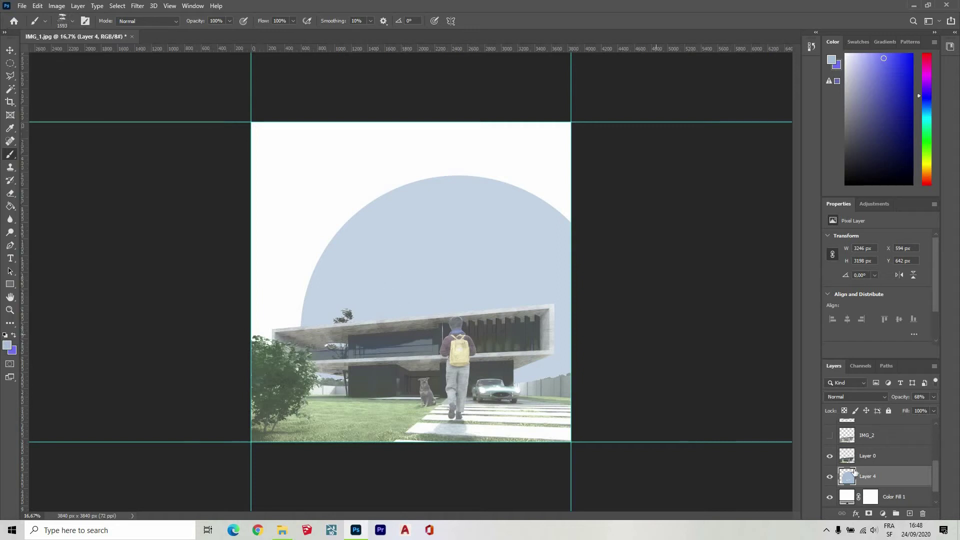
- Add a new layer above the blue circle and set the foreground color to white
left_click(910, 513)
left_click(7, 345)
left_click_drag(373, 122, 347, 120)
key("Return")
- Try a Clouds1593 stamp in the middle of the blue circle and undo it
left_click(440, 258)
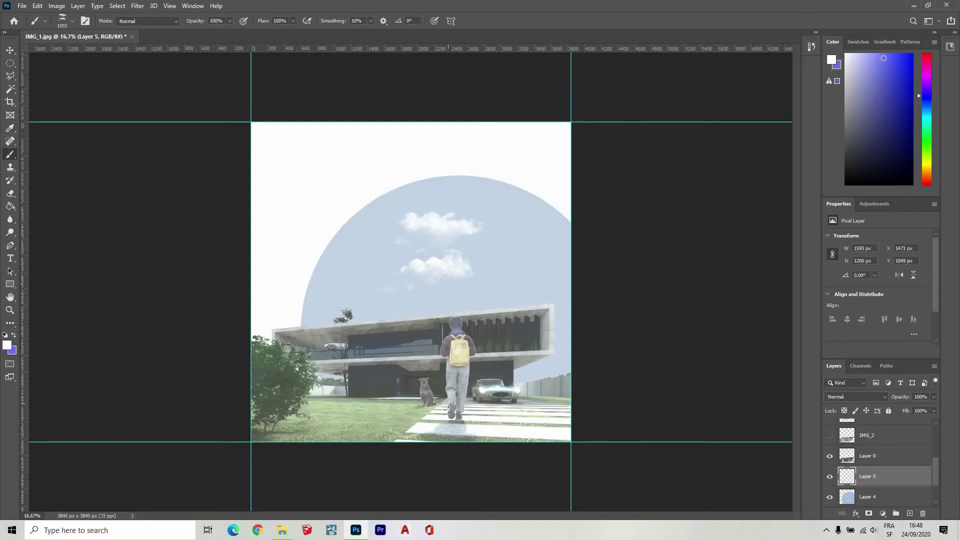
key("ctrl+z")
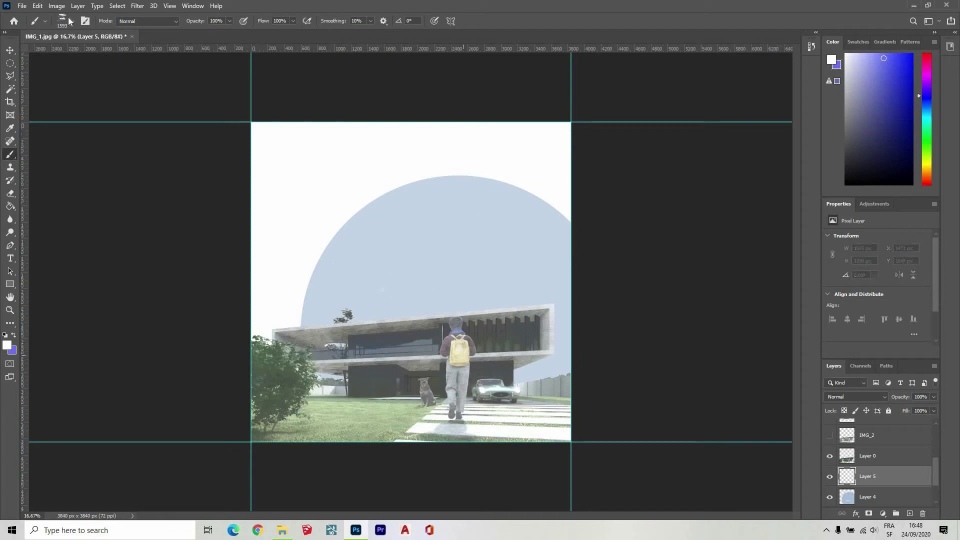
- Stamp a white cloud just above the house's roof with the Cloud1081 brush at 1081 px
right_click(86, 231)
left_click(71, 250)
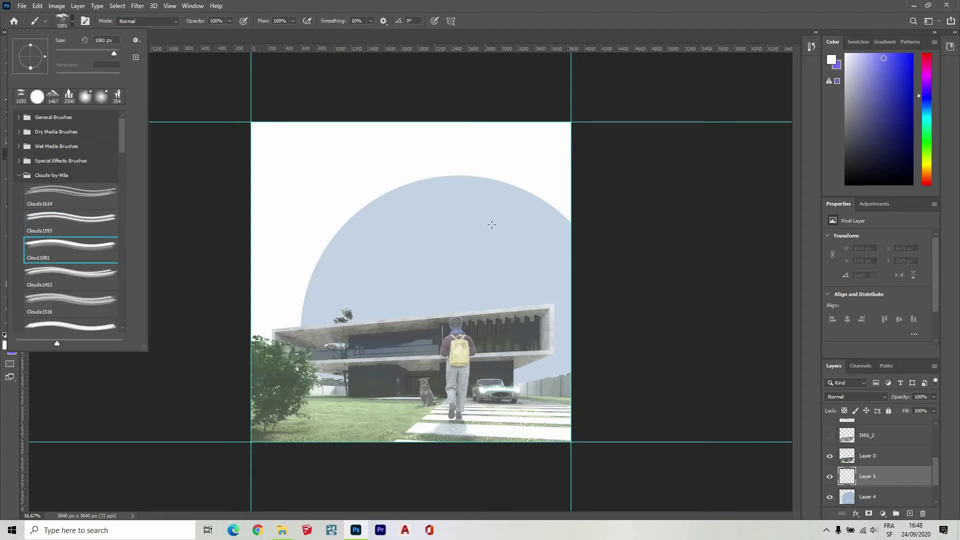
left_click(414, 354)
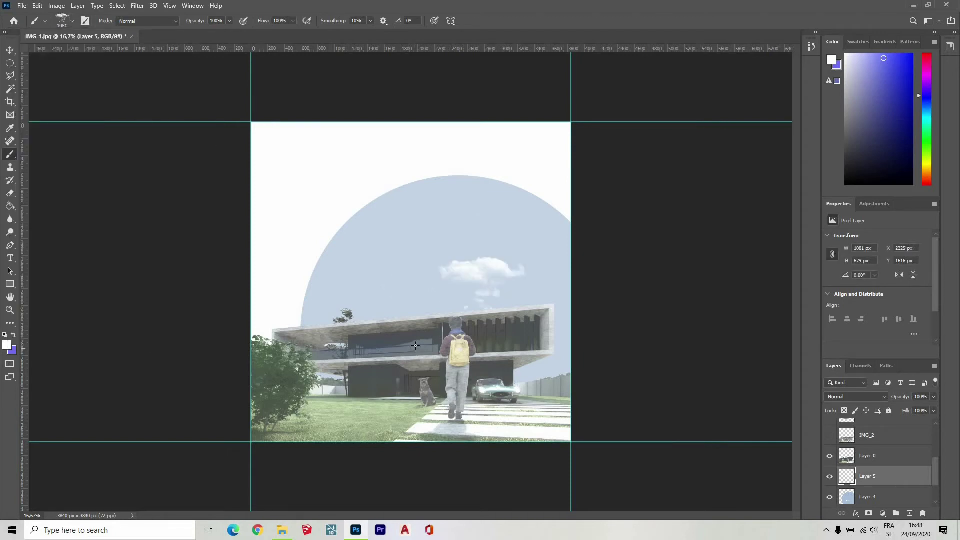
- Enlarge the cloud to about 2904 × 1824 px and move it over the circle's left edge, behind the house
key("ctrl+t")
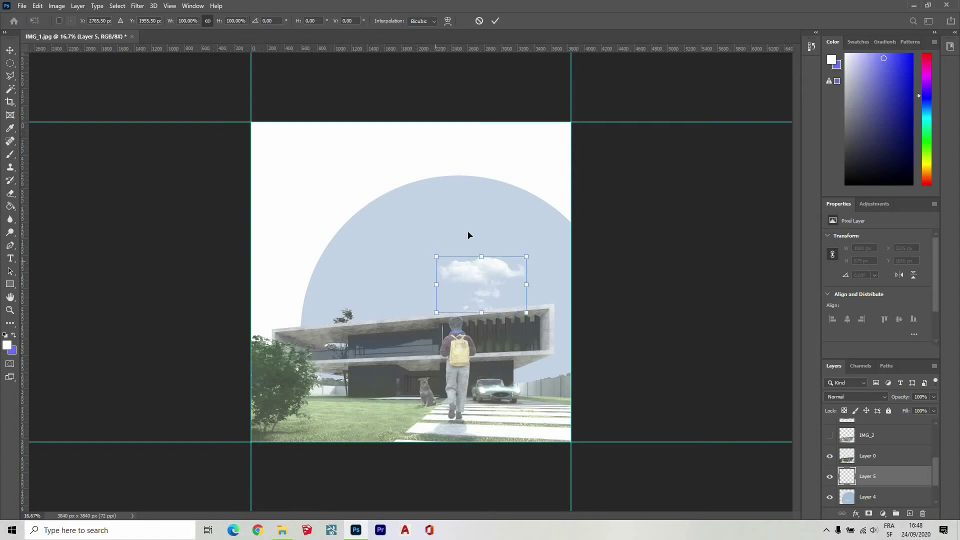
left_click_drag(436, 257, 285, 161)
mouse_move(482, 218)
left_mouse_down()
mouse_move(603, 322)
mouse_move(657, 290)
mouse_move(364, 300)
mouse_move(408, 308)
left_mouse_up()
key("Return")
- Brighten the cloud layer with Levels, raising the midtones to 1.22 and lowering the white input level
key("b")
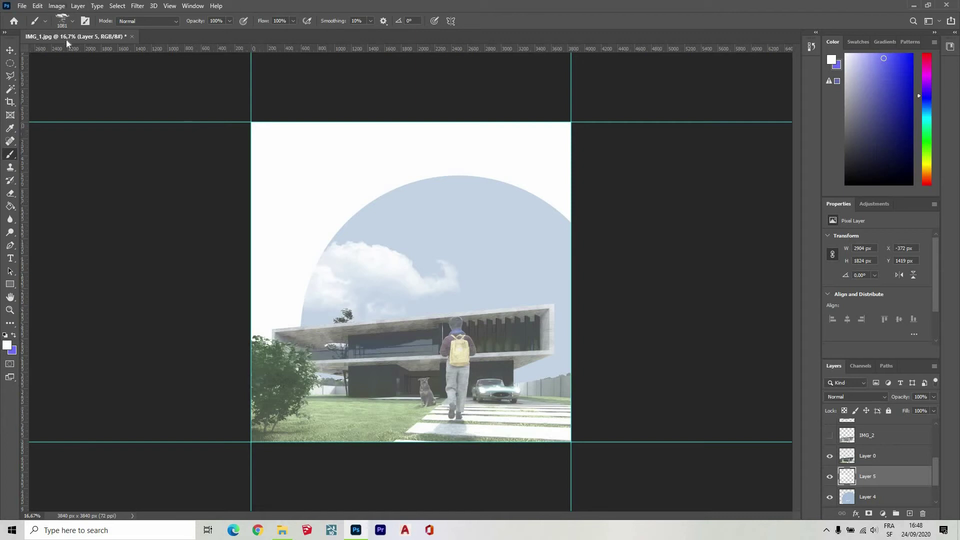
left_click(56, 6)
mouse_move(155, 36)
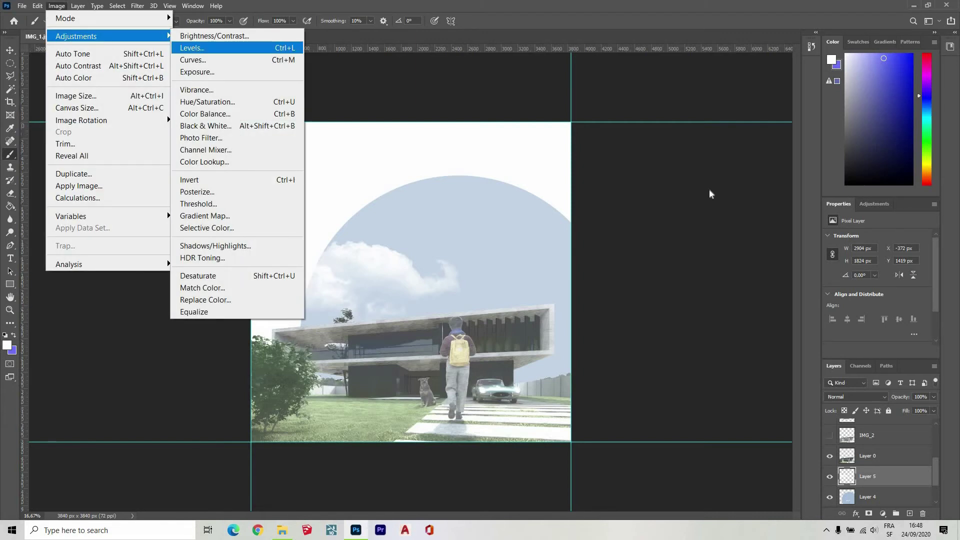
key("Return")
left_click_drag(730, 151, 720, 157)
key("Up")
key("Up")
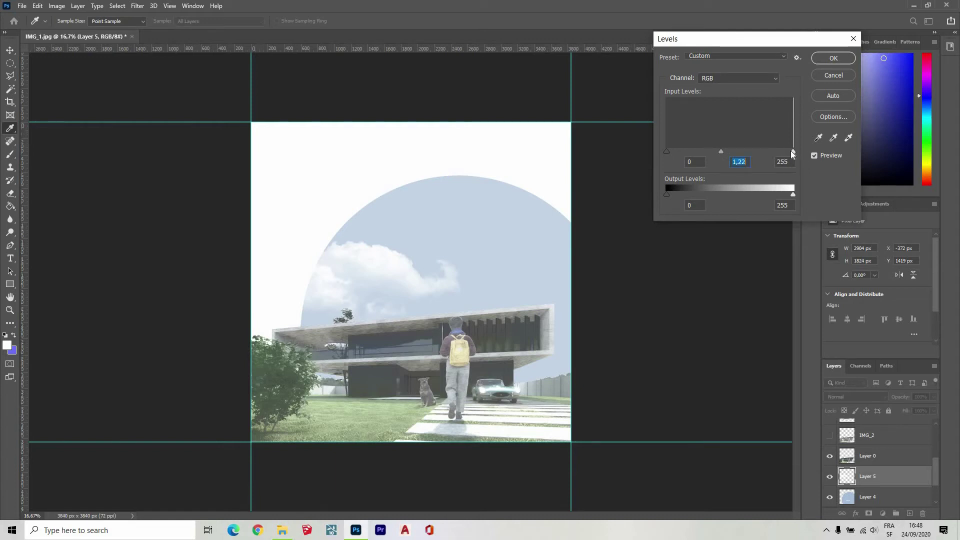
left_click_drag(786, 151, 754, 152)
key("Tab")
key("Return")
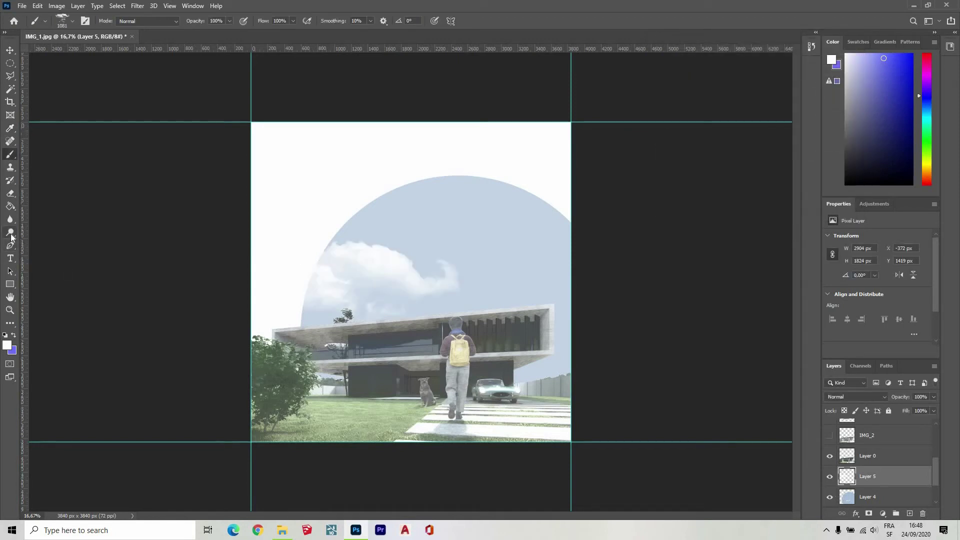
left_click_drag(10, 232, 46, 244)
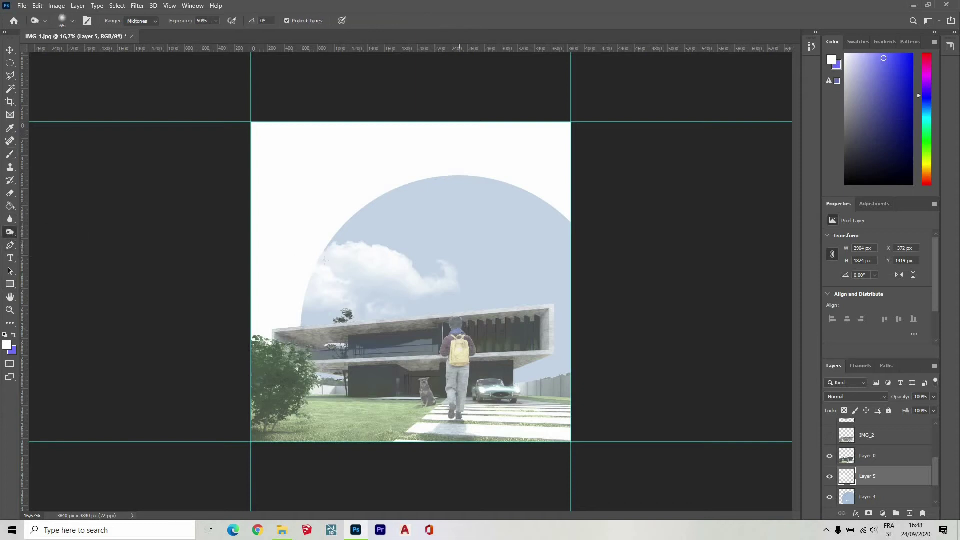
right_click(16, 233)
left_click(45, 232)
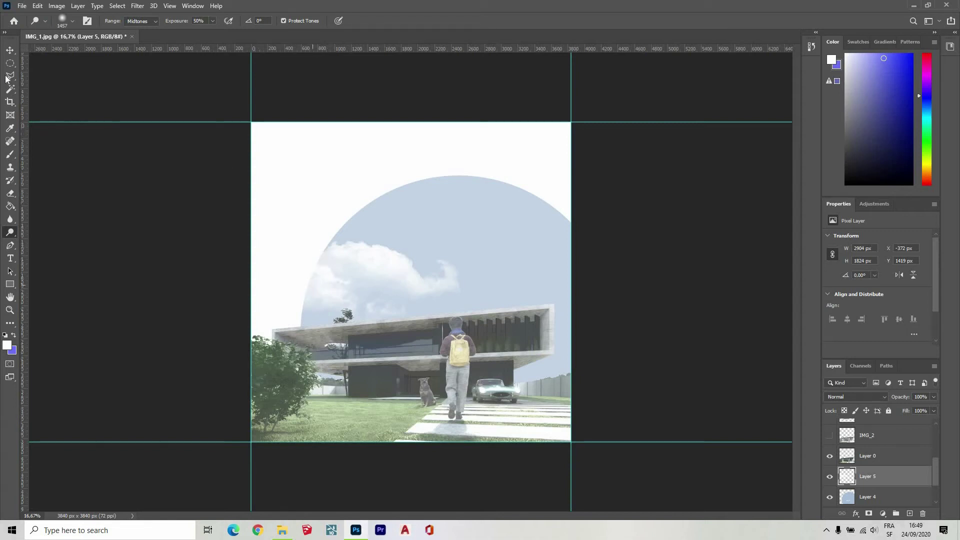
key("m")
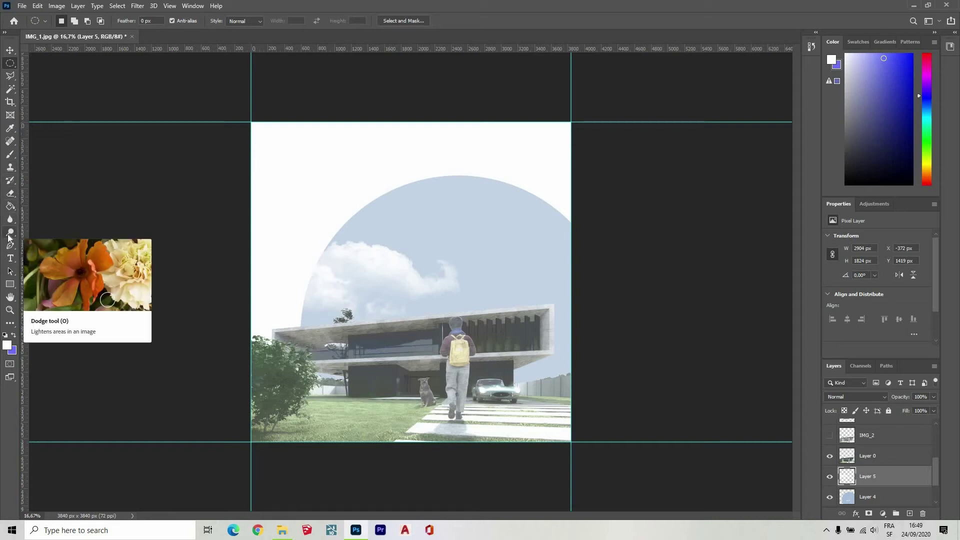
- Try to lighten the cloud near the circle's left edge with the Dodge tool at a changed brush size
key("o")
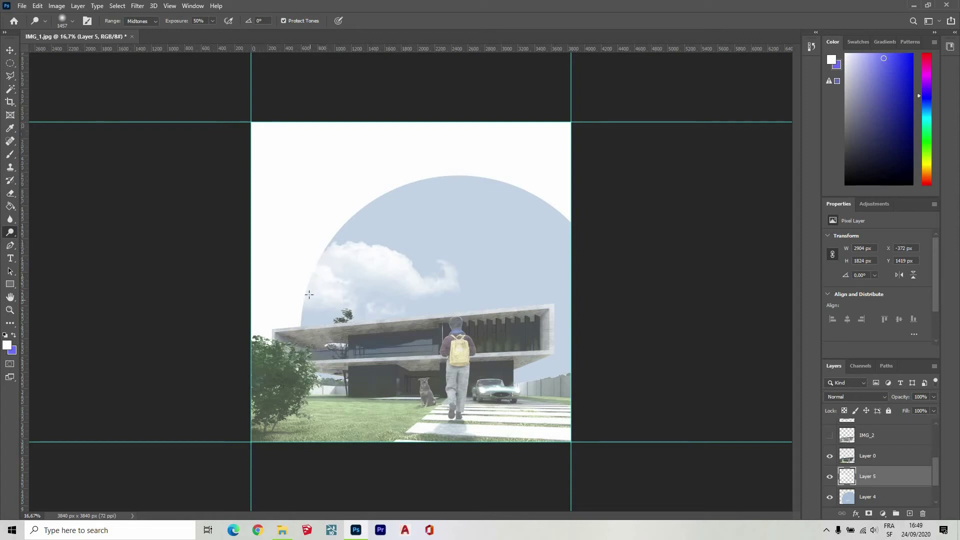
left_click(73, 21)
left_click_drag(114, 53, 84, 53)
left_click(306, 298)
left_click(10, 310)
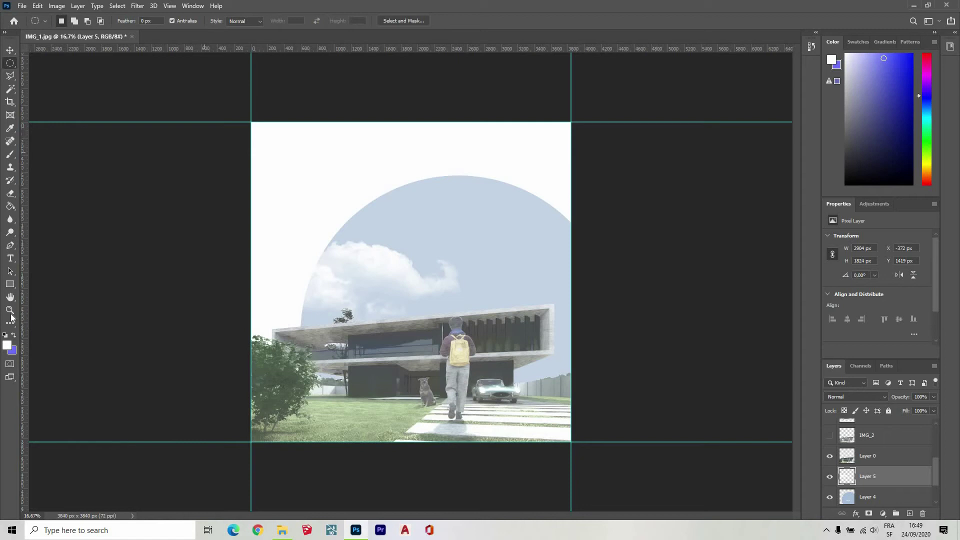
- Delete the cloud layer above the blue circle layer
left_click(450, 296, "alt")
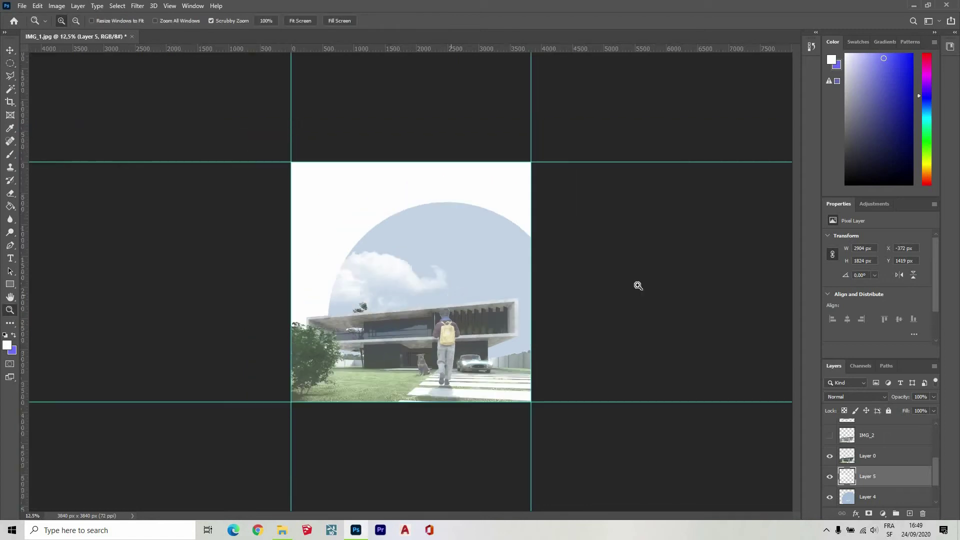
left_click(358, 303)
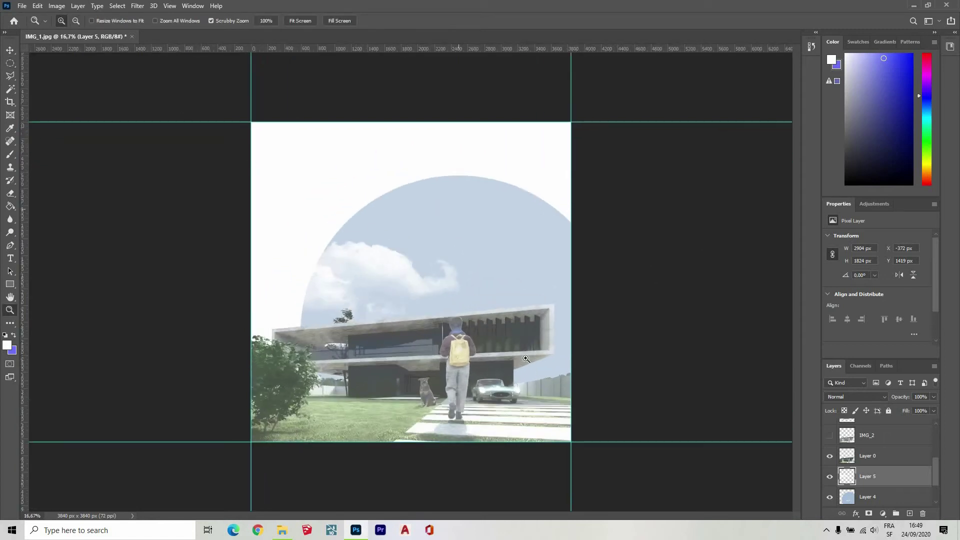
key("v")
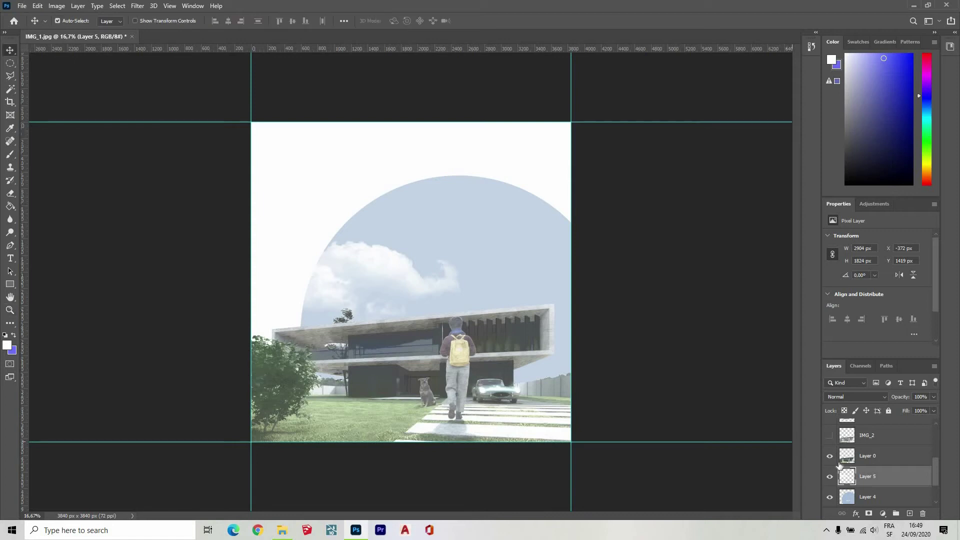
key("Delete")
- Place the SKY_5 image from Documents > FREE_ASSETS > SKIES_MEGAPACK into the house composition, directly above the blue circle layer
left_click(282, 530)
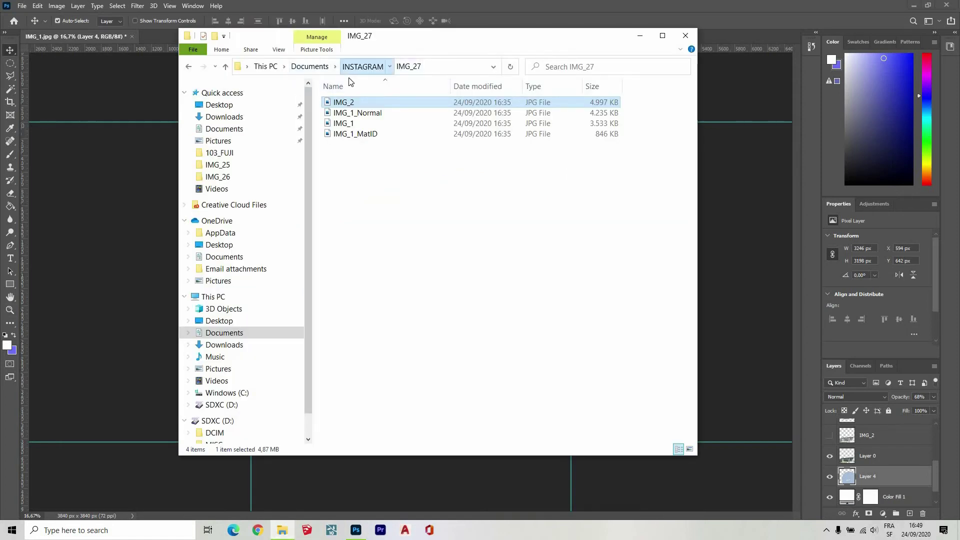
left_click(359, 67)
left_click(309, 66)
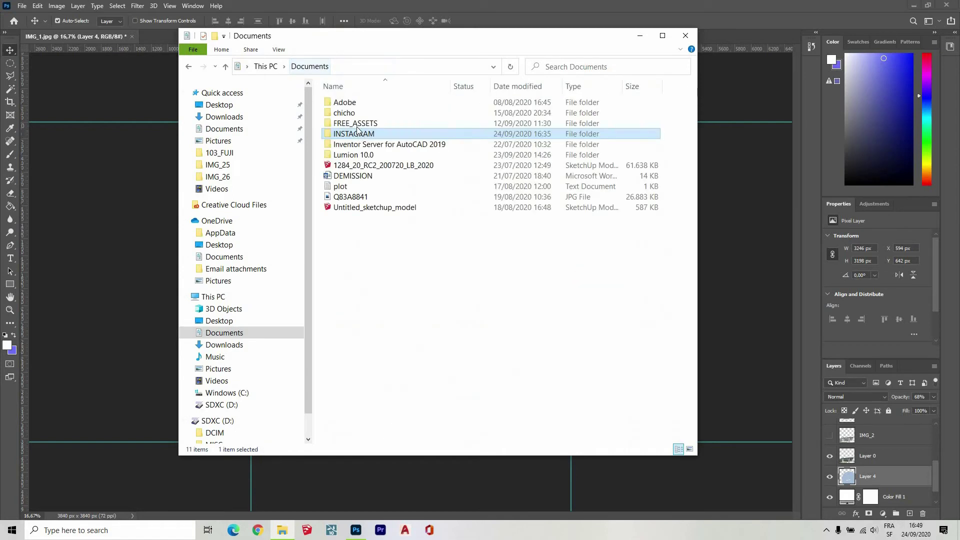
double_click(352, 123)
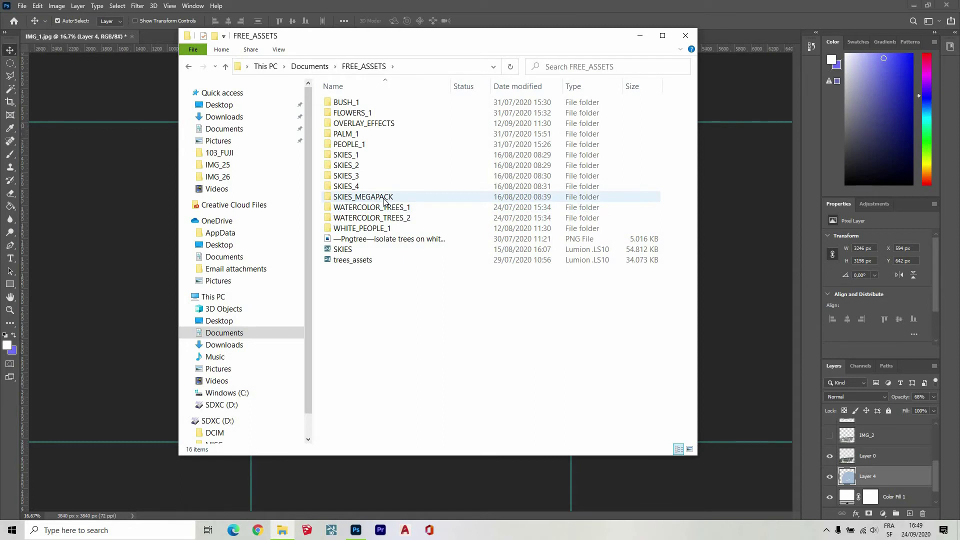
double_click(364, 197)
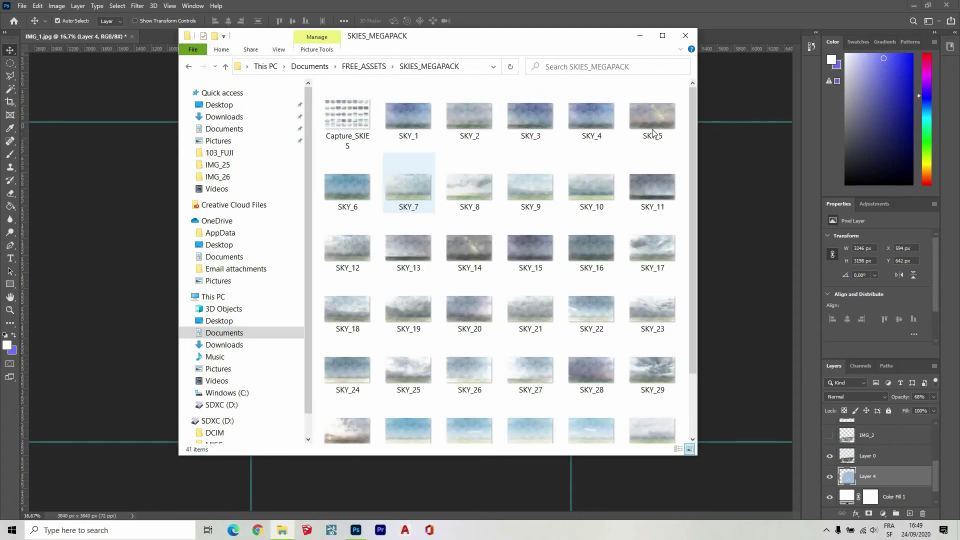
left_click_drag(664, 118, 125, 262)
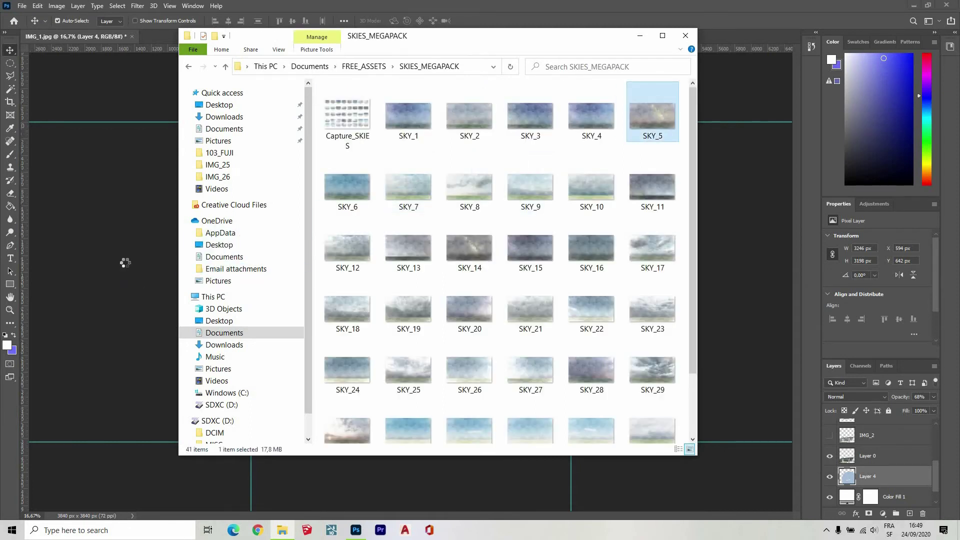
- Scale the SKY_5 image to about 5873 × 3304 px behind the house and set its opacity to 59%
left_click_drag(397, 241, 418, 295)
left_click_drag(719, 159, 766, 147)
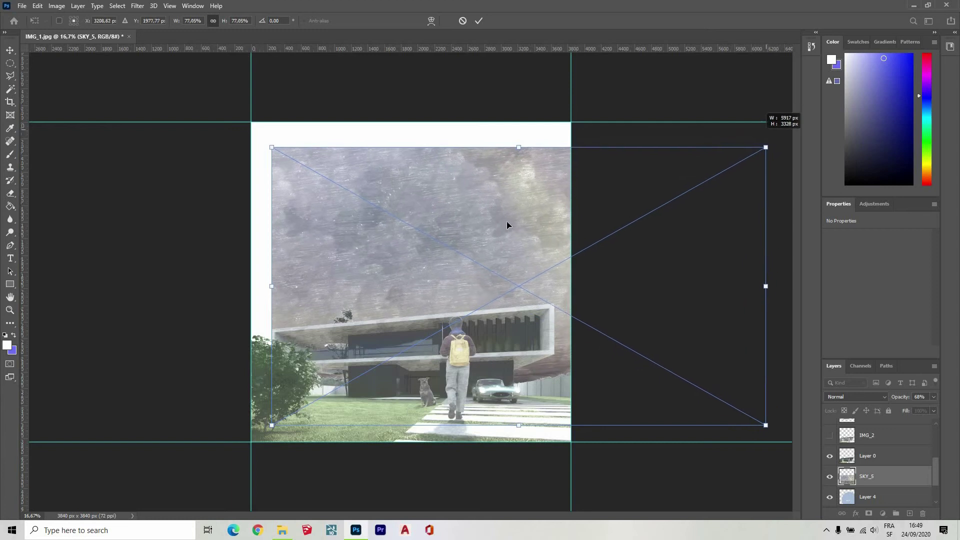
left_click_drag(337, 218, 424, 217)
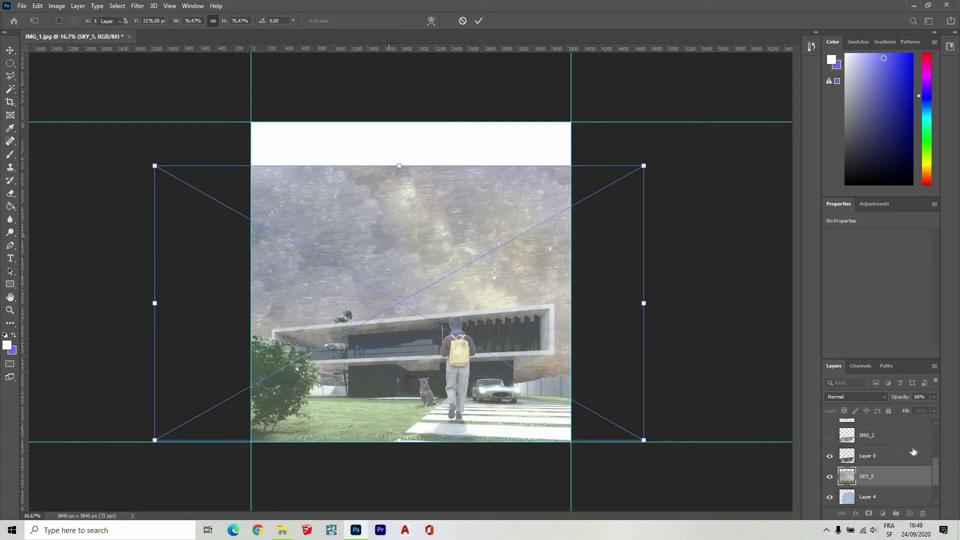
key("Return")
left_click(914, 408)
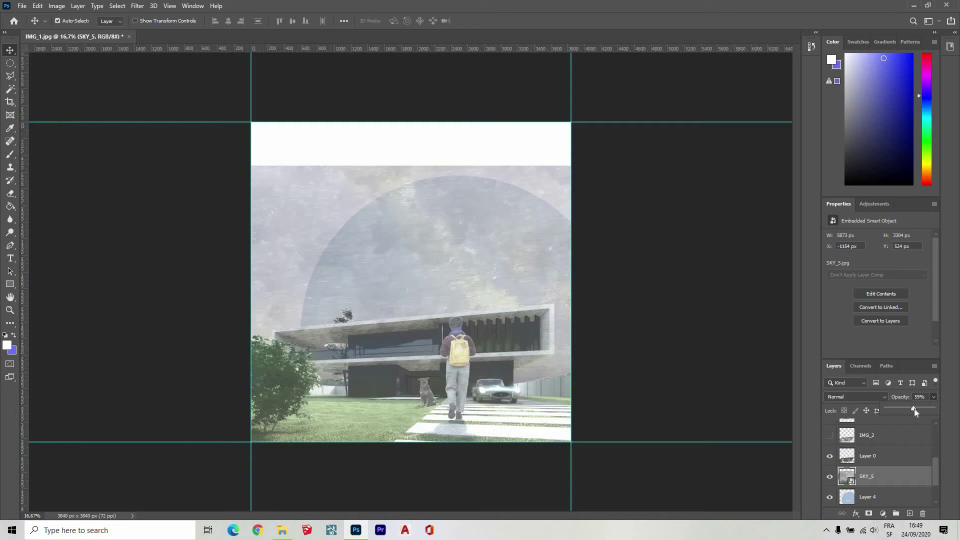
left_click(883, 503)
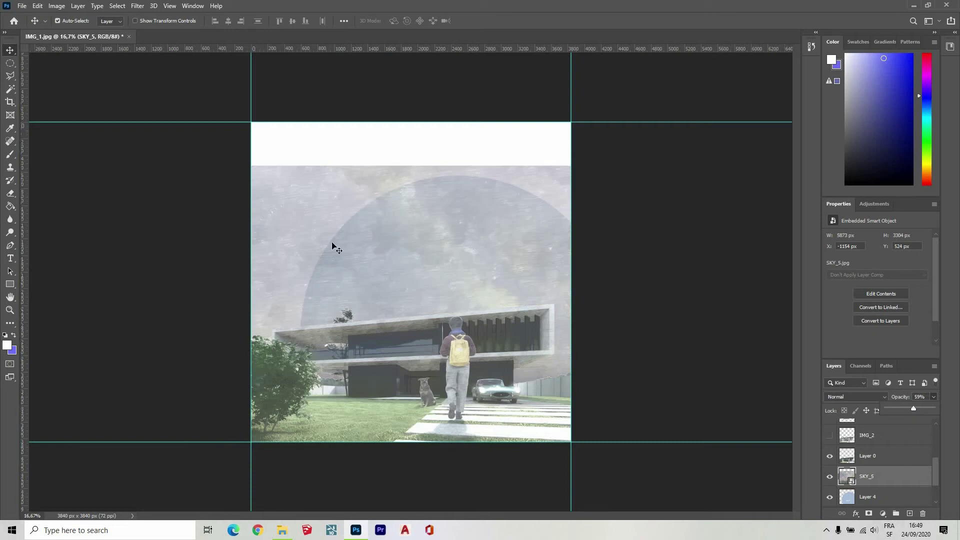
- Select the blue circle on Layer 4 with the Magic Wand, hide that layer and invert the selection
key("w")
left_click(469, 246)
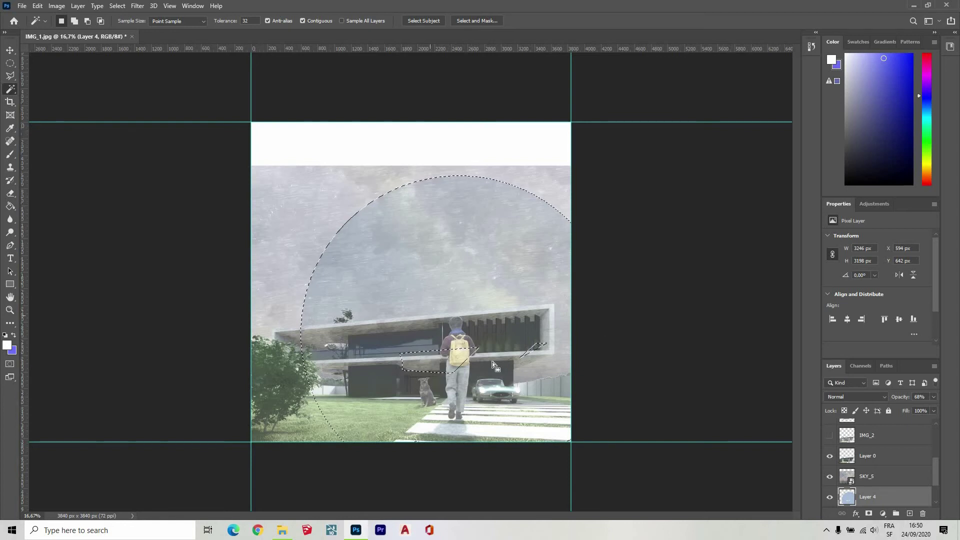
left_click(830, 497)
left_click(117, 6)
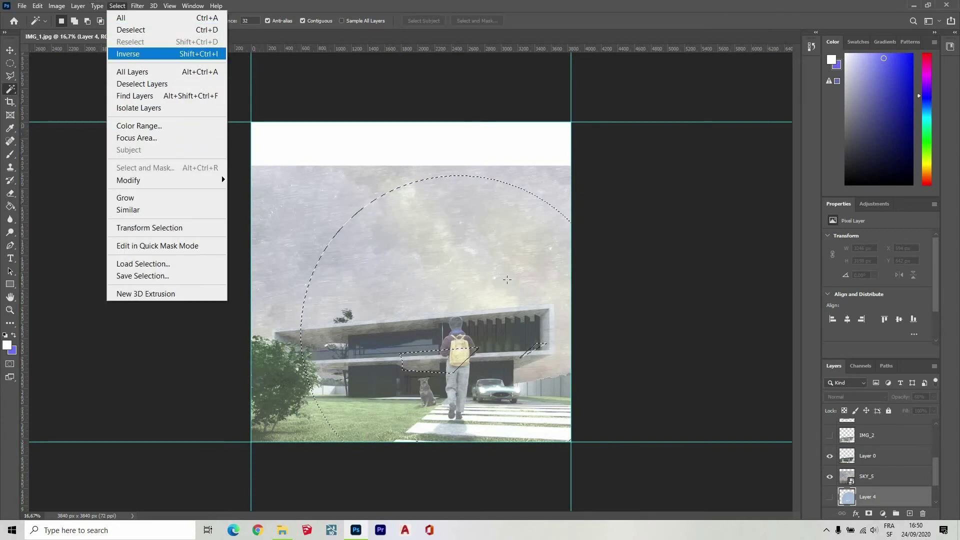
left_click(131, 54)
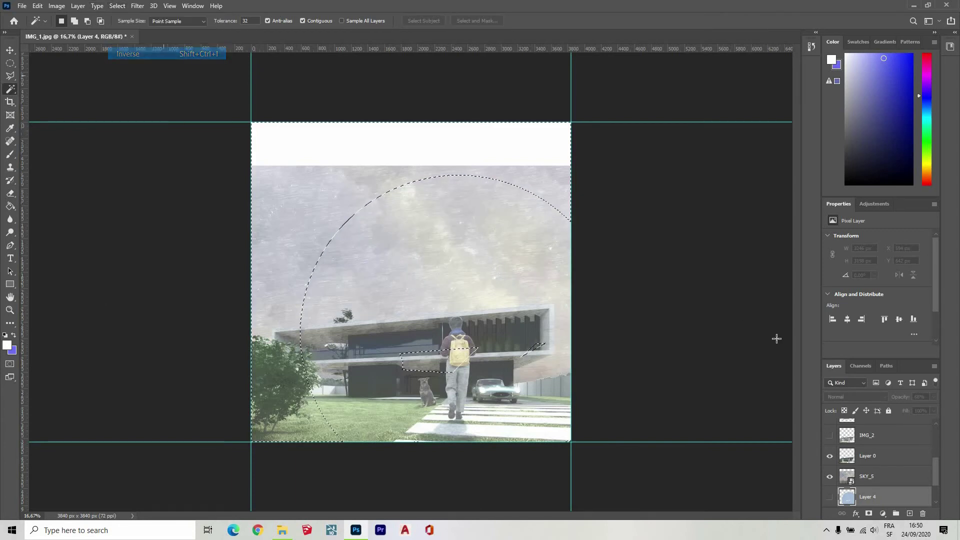
- Rasterize SKY_5 and erase it outside the circle, then deselect and raise the layer's opacity to 100%
right_click(871, 476)
left_click(849, 220)
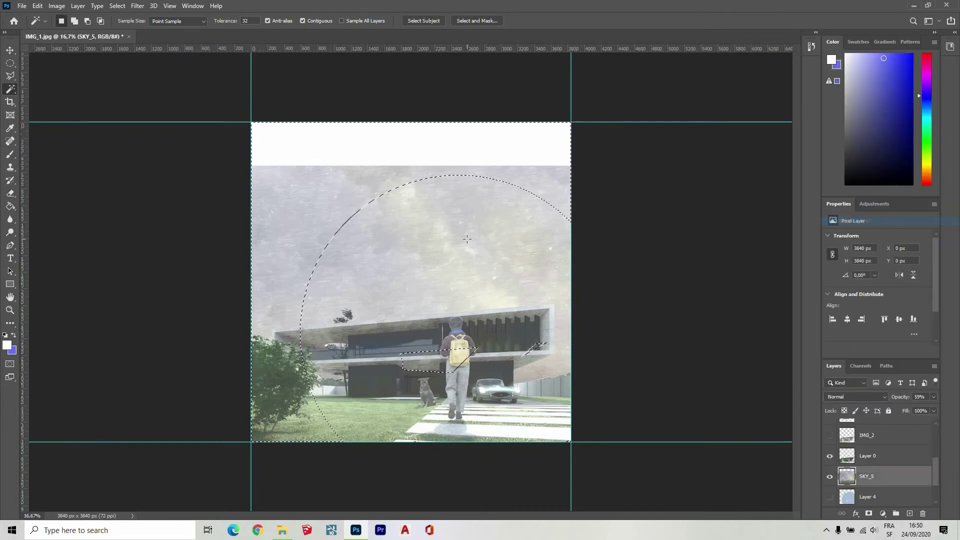
key("Delete")
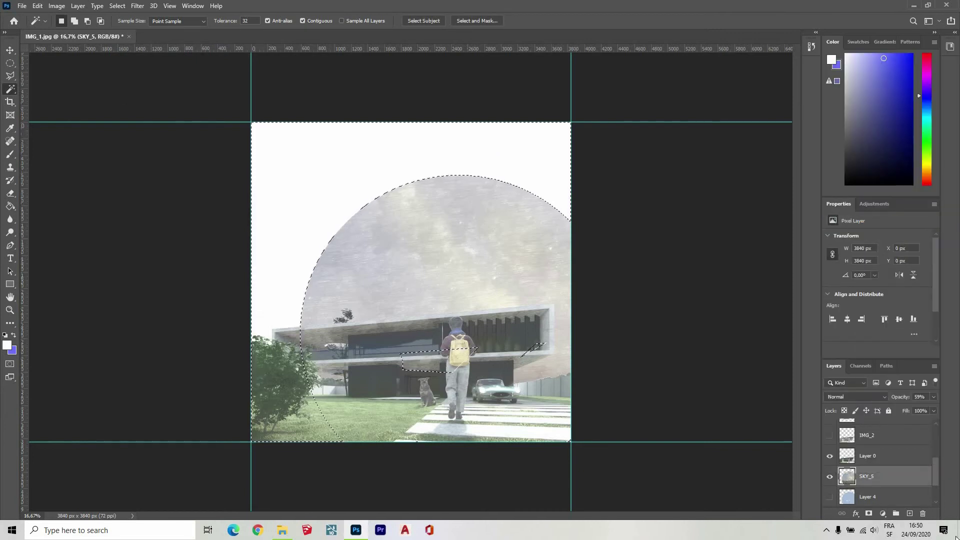
key("m")
key("ctrl+d")
left_click(930, 410)
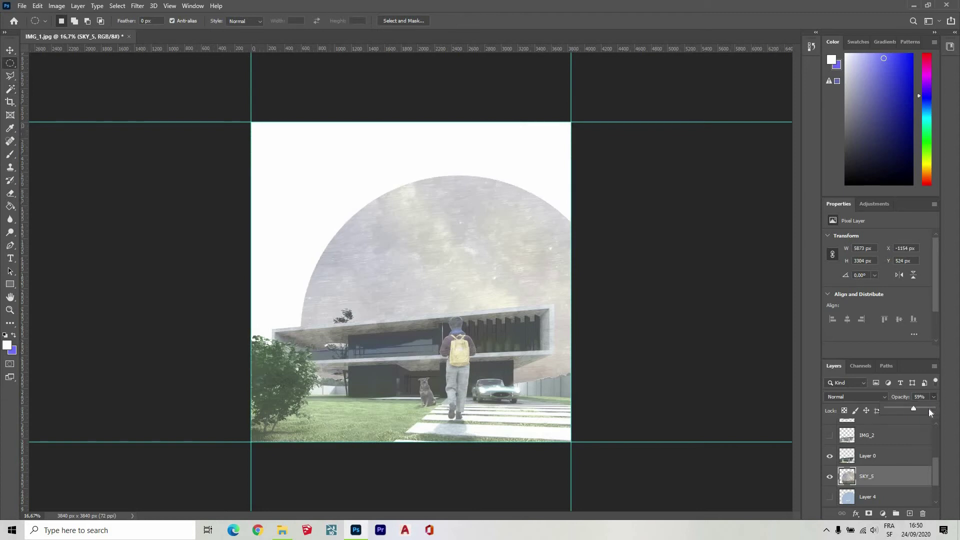
left_click_drag(929, 410, 951, 415)
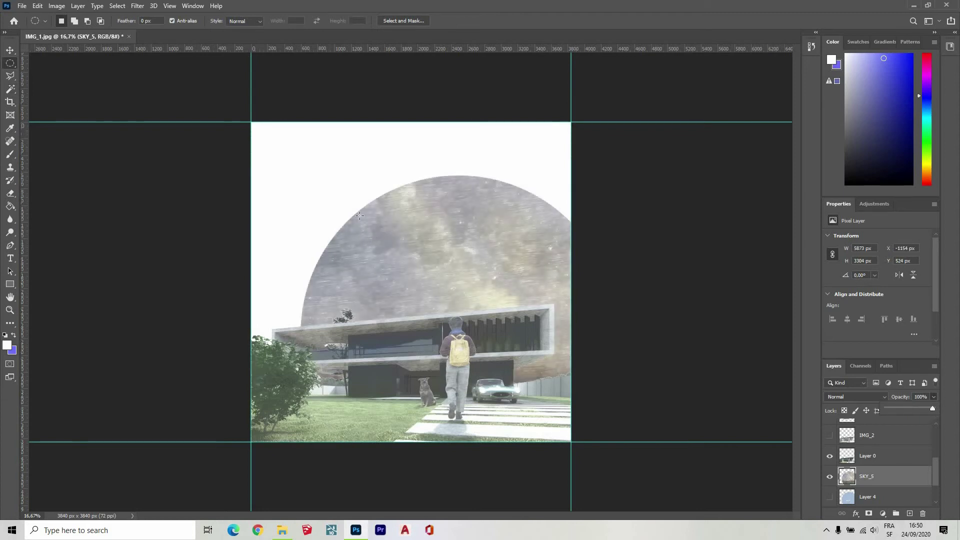
- Examine the textured sky up close where it meets the figure, the concrete roof and the circle's left edge
left_click(10, 310)
left_click(429, 342)
left_click(428, 342)
left_click(429, 342)
left_click(431, 317)
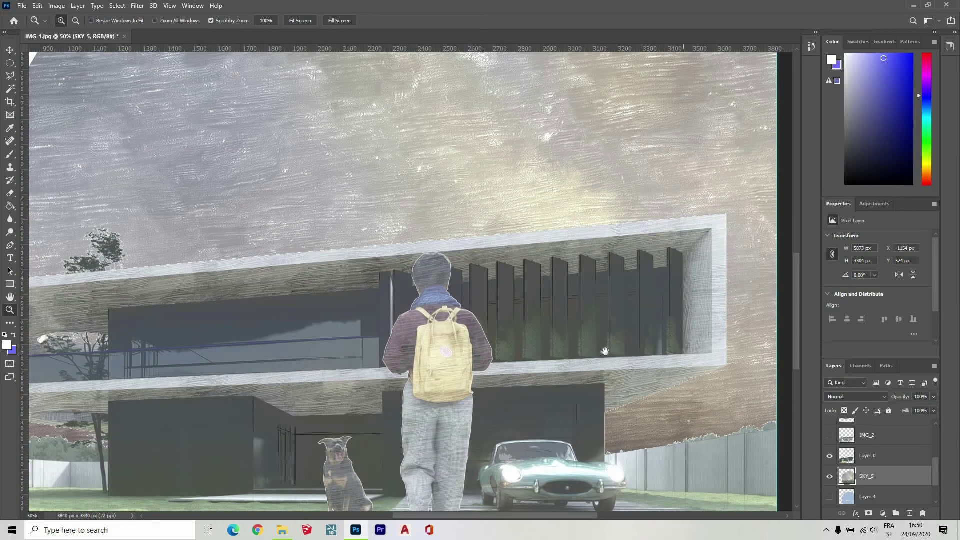
left_click(555, 350, "alt")
left_click(555, 350, "alt")
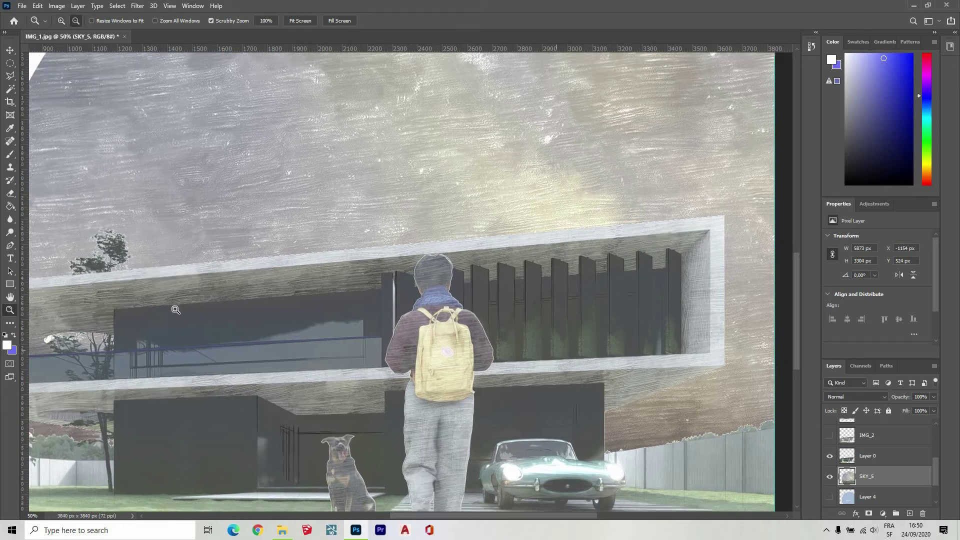
left_click(257, 331)
left_click(256, 331)
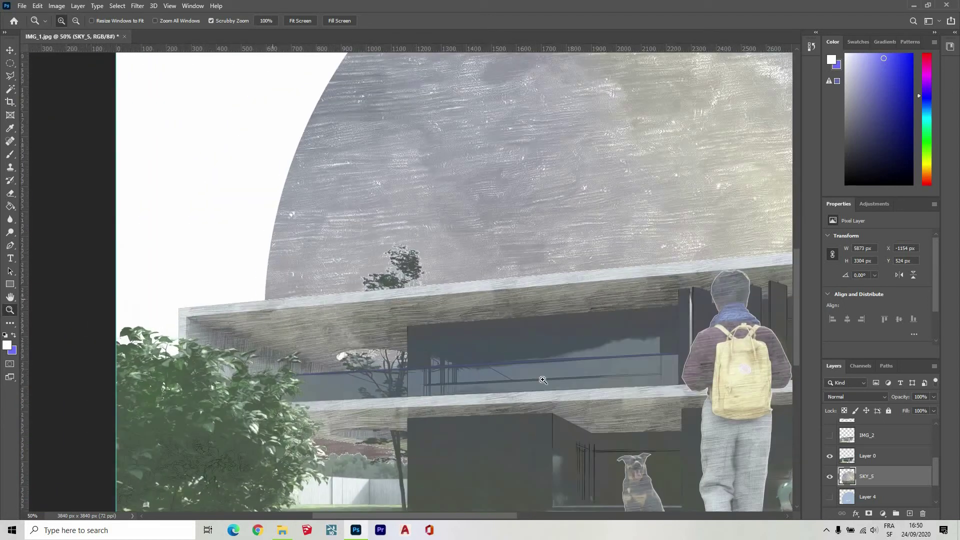
- Create an empty layer above SKY_5 and keep white (ffffff) as the foreground colour
left_click(270, 311)
scroll(888, 479, "down", 2)
scroll(889, 478, "up", 1)
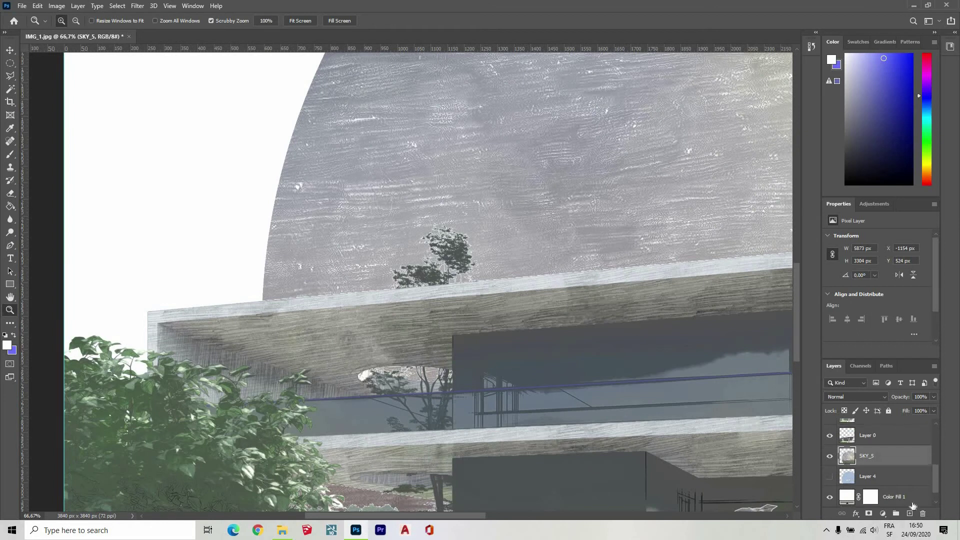
key("ctrl+shift+alt+n")
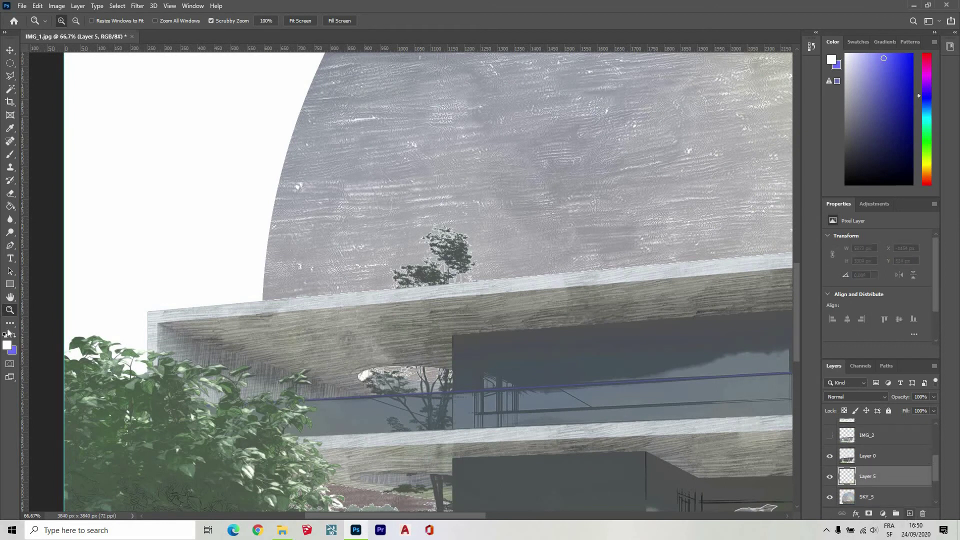
left_click(7, 345)
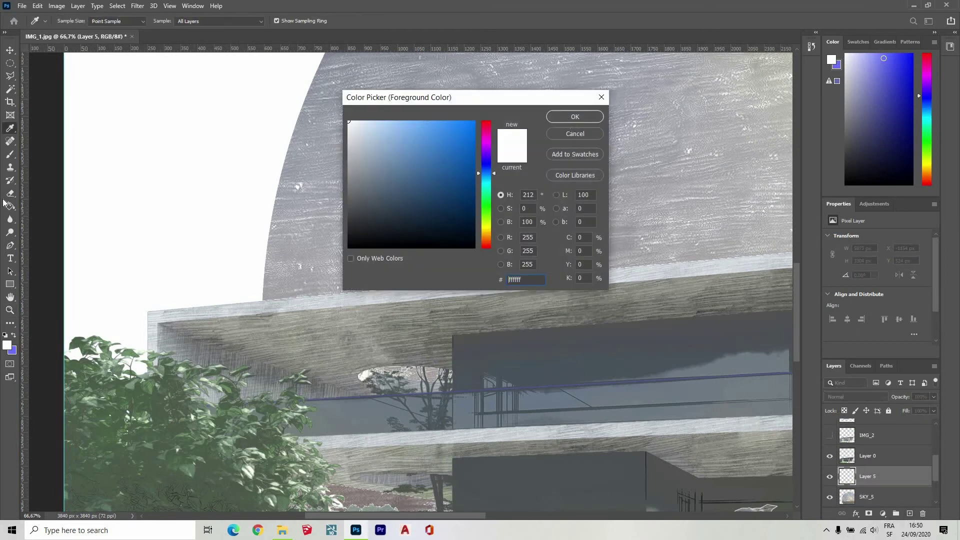
left_click(574, 117)
- Set the Brush to a hard round tip of 20 px and undo a test stroke on the sky
key("z")
left_click(74, 22)
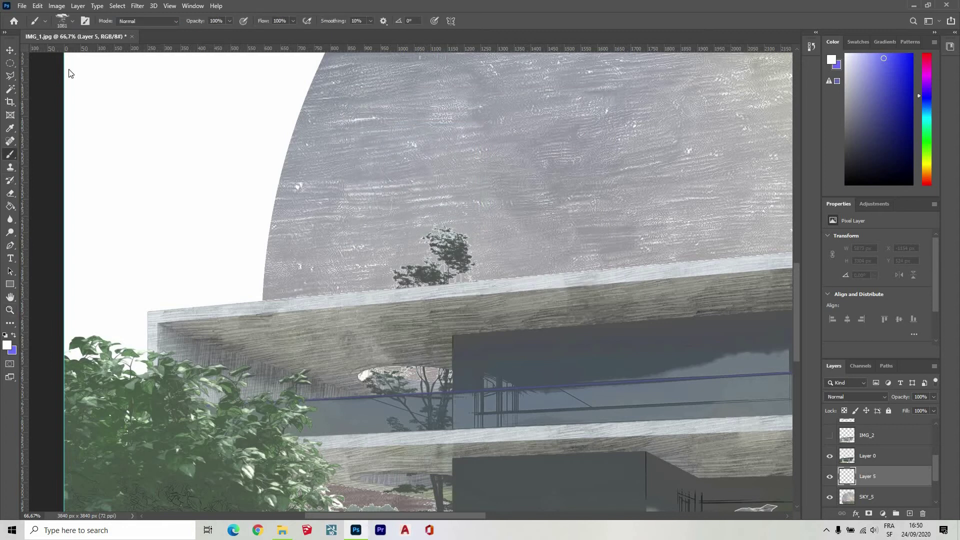
left_click(69, 96)
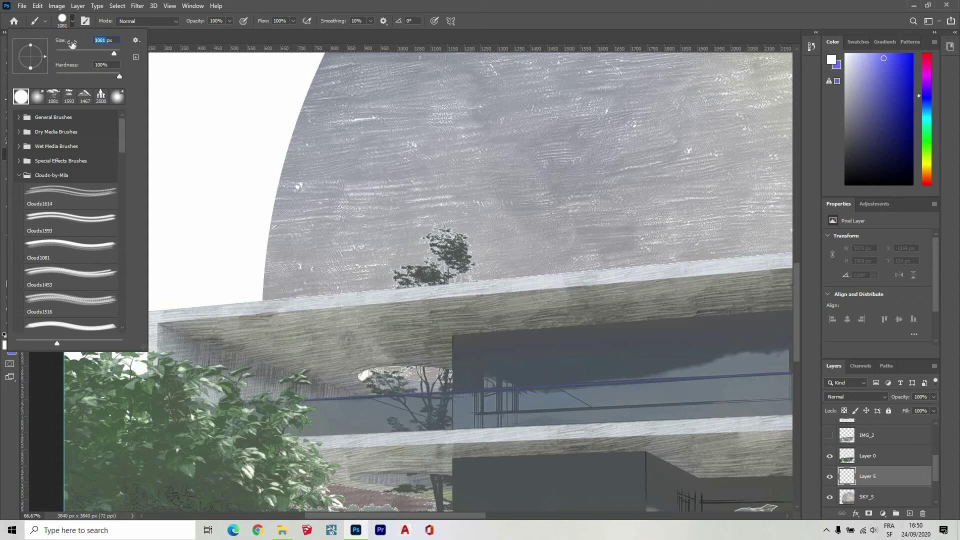
type("20")
left_click(152, 243)
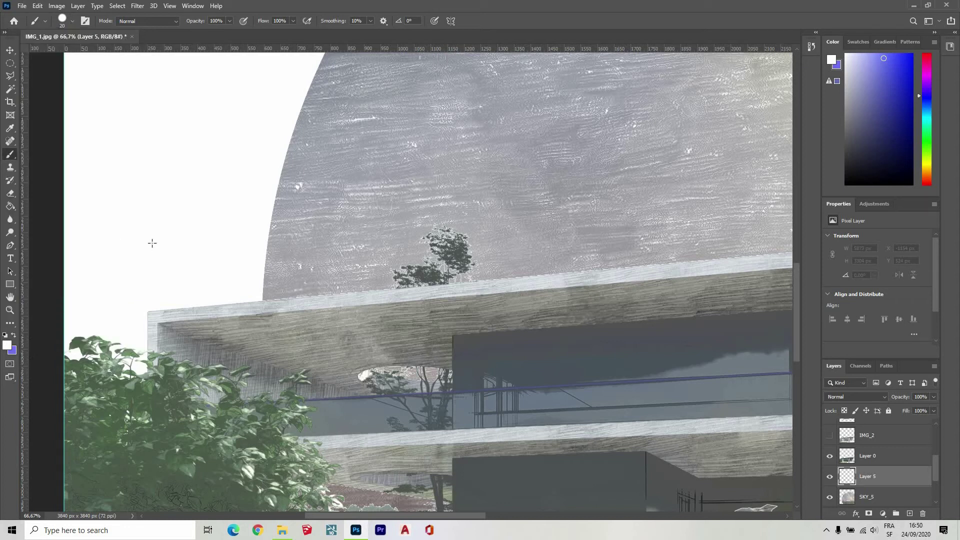
left_click_drag(326, 242, 274, 266)
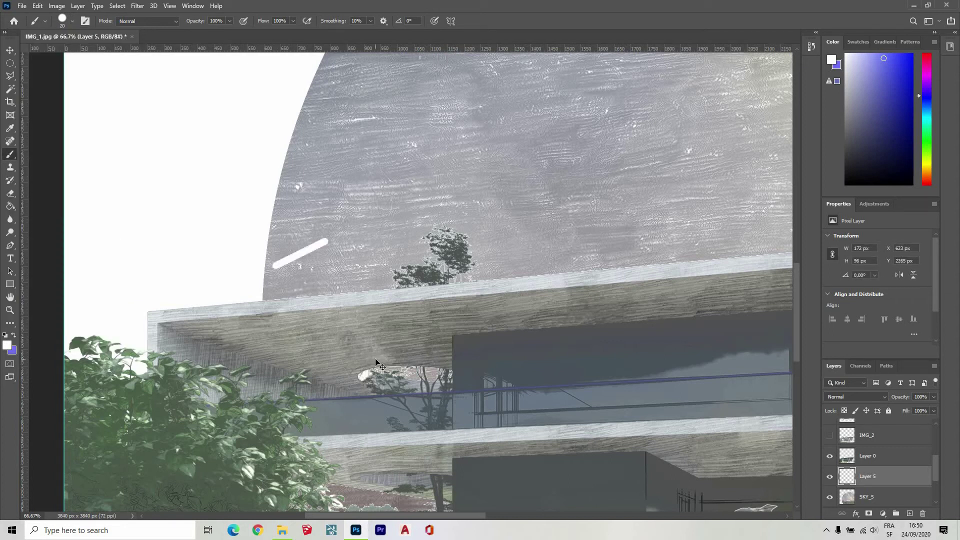
key("ctrl+z")
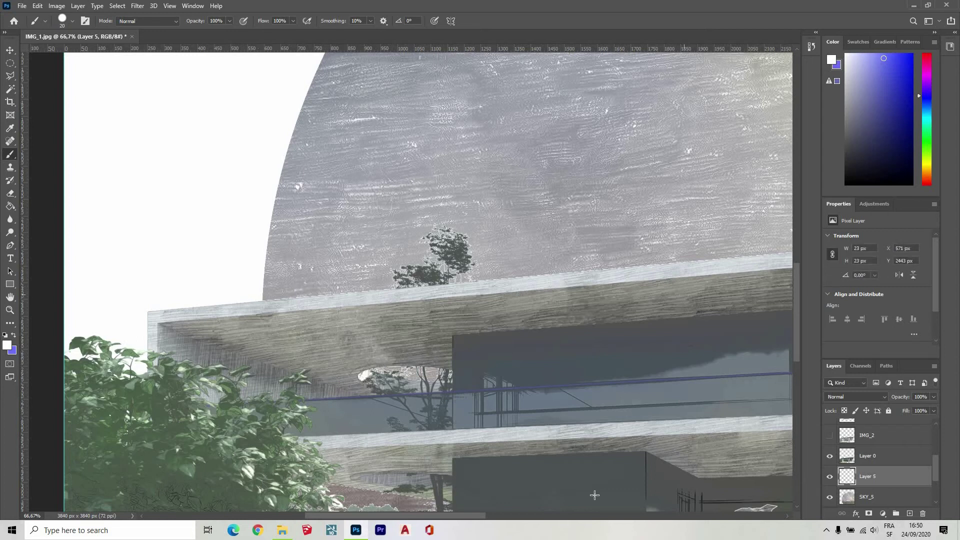
- Outline the house on Layer 5 with straight white brush lines along the roof edge, right side, sloped underside and garage's right edge
left_click_drag(446, 513, 619, 513)
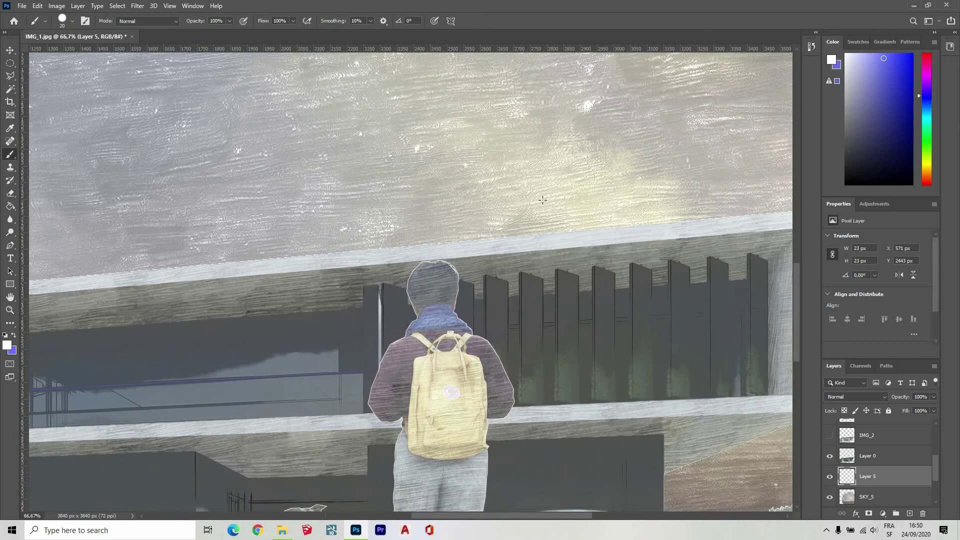
left_click(544, 209, "shift")
left_click(544, 410, "shift")
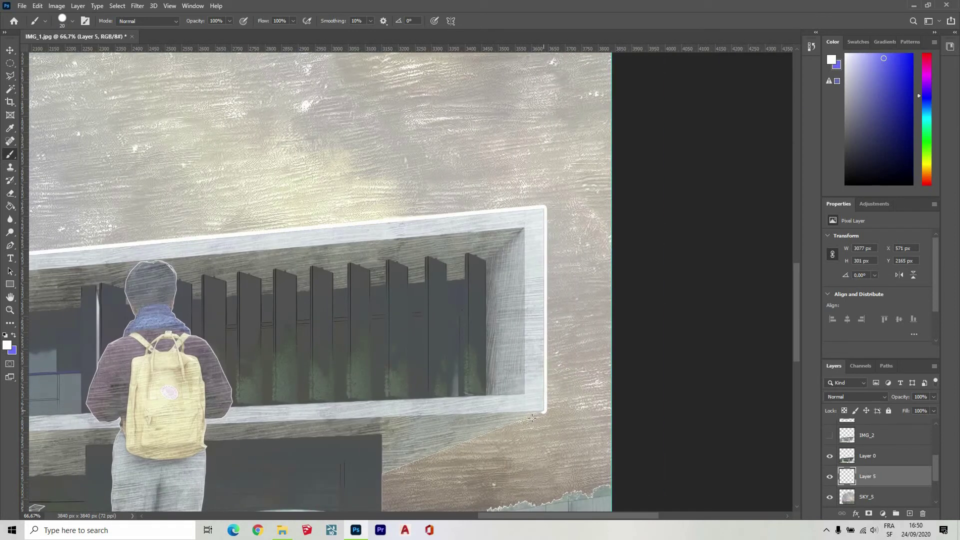
left_click(383, 476, "shift")
scroll(385, 384, "down", 5)
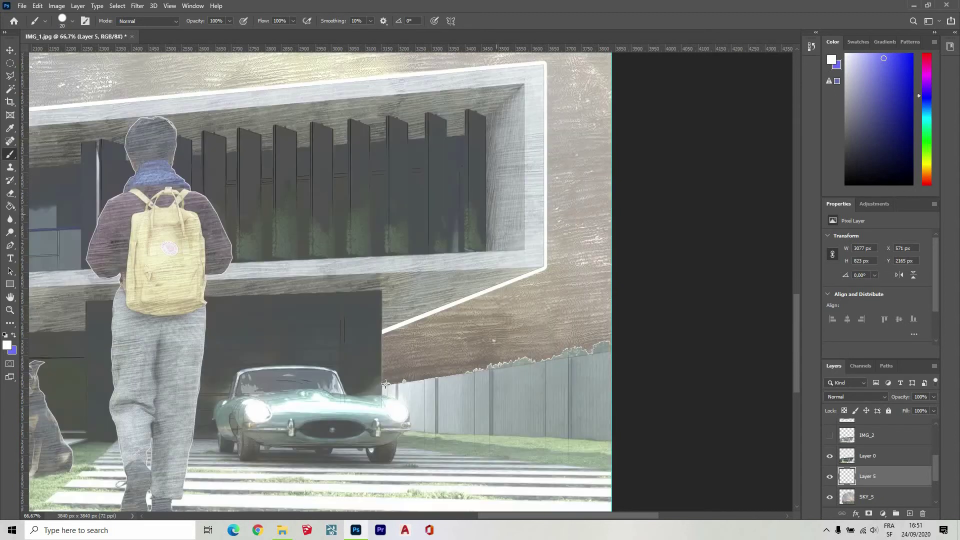
left_click(383, 386, "shift")
- Lower the opacity of the SKY_5 layer to 89%
mouse_move(512, 346)
left_mouse_down()
mouse_move(820, 398)
mouse_move(731, 370)
left_mouse_up()
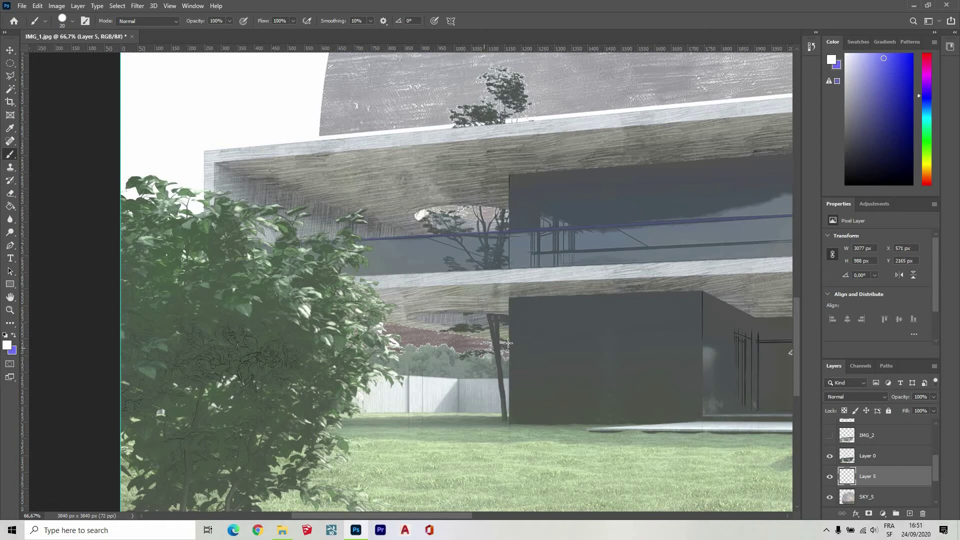
left_click(10, 308)
left_click(514, 330, "alt")
left_click_drag(550, 303, 400, 350)
left_click_drag(423, 383, 719, 285)
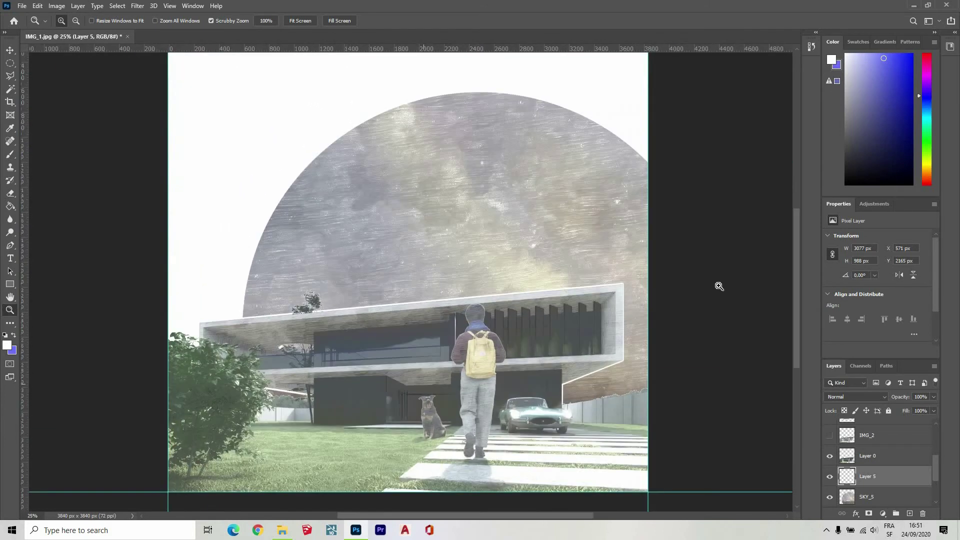
left_click(465, 286, "alt")
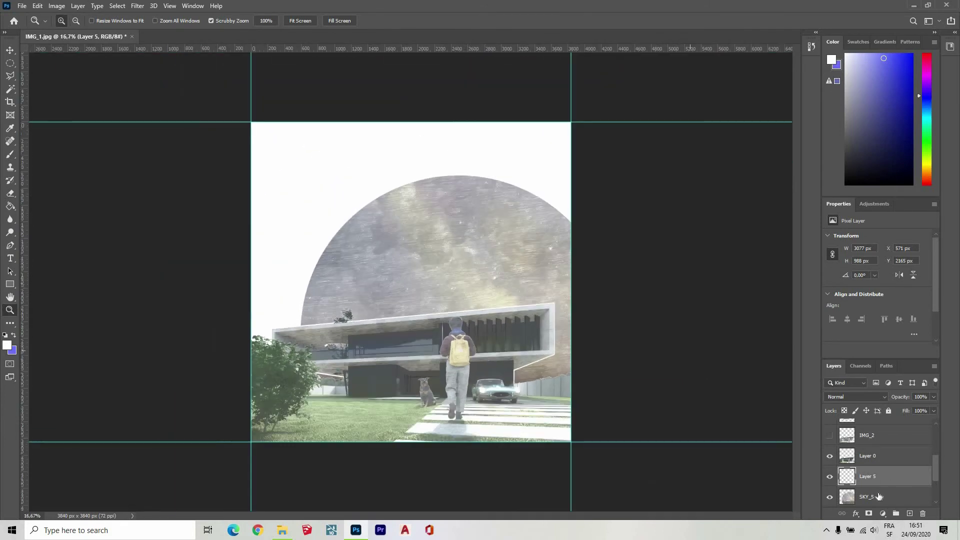
left_click(933, 399)
left_click_drag(922, 407, 928, 411)
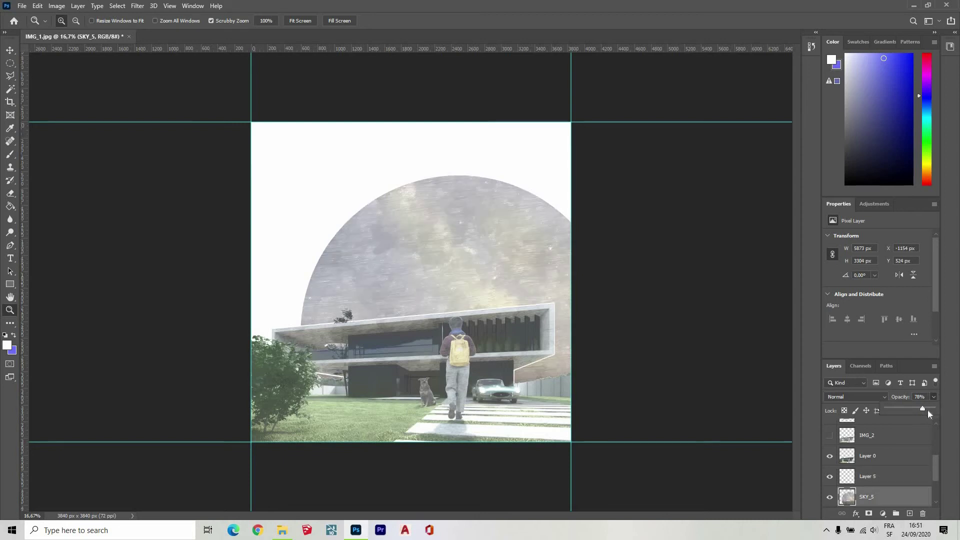
left_click(927, 412)
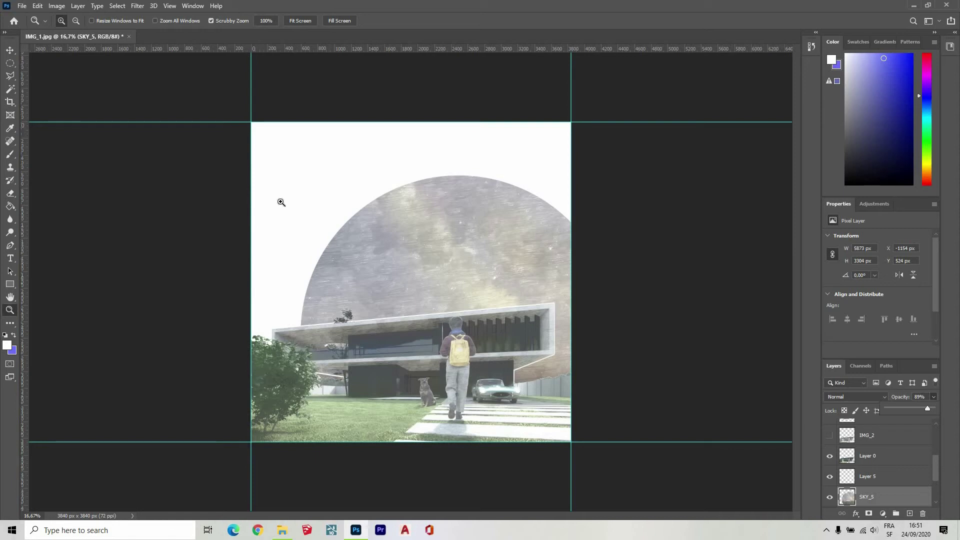
- Place LINES_GRID.png from the OVERLAY_EFFECTS folder in FREE_ASSETS over the whole canvas, directly above SKY_5
left_click(282, 530)
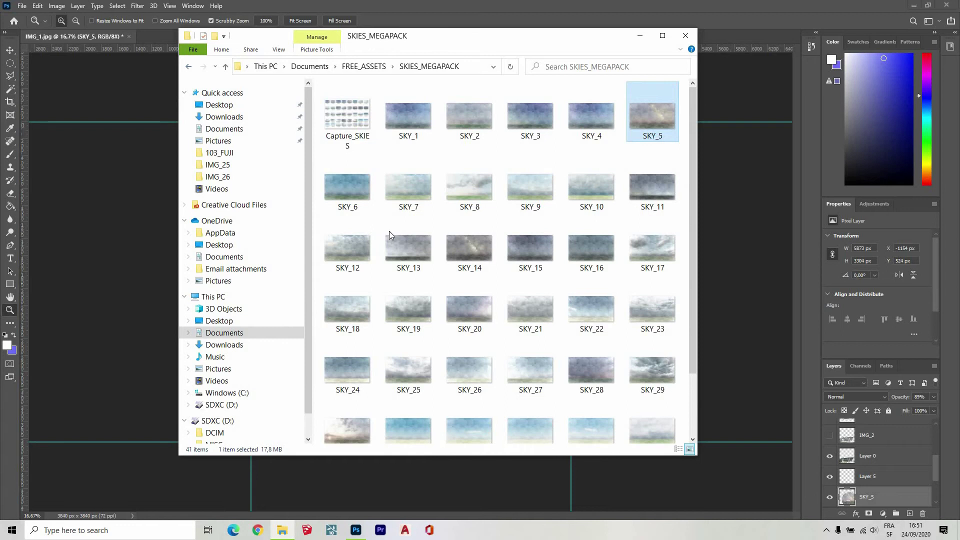
key("alt+Left")
double_click(345, 123)
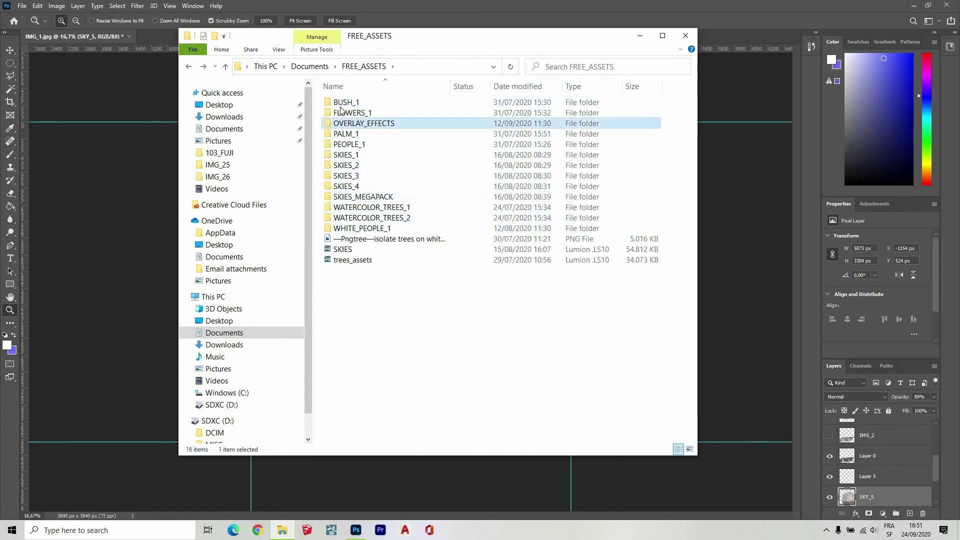
left_click(345, 111)
left_click(512, 121)
left_click(431, 113)
left_click_drag(453, 140, 156, 282)
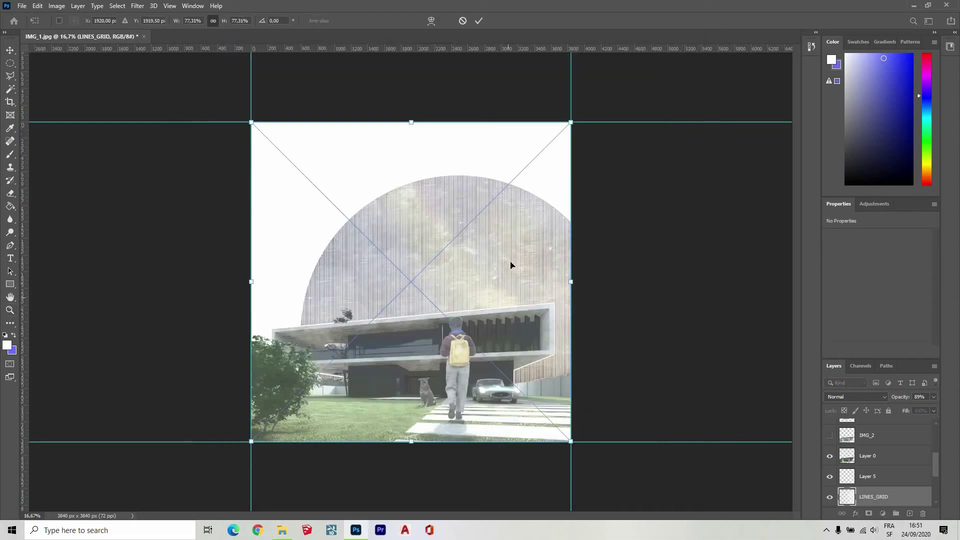
key("Return")
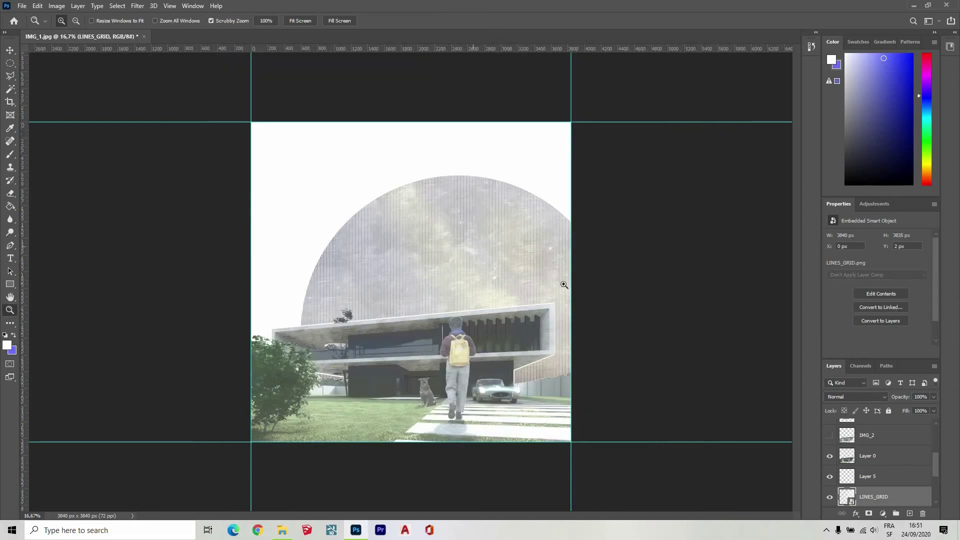
- Set both the LINES_GRID layer and the SKY_5 layer to 100% opacity
left_click(930, 410)
left_click_drag(898, 408, 932, 410)
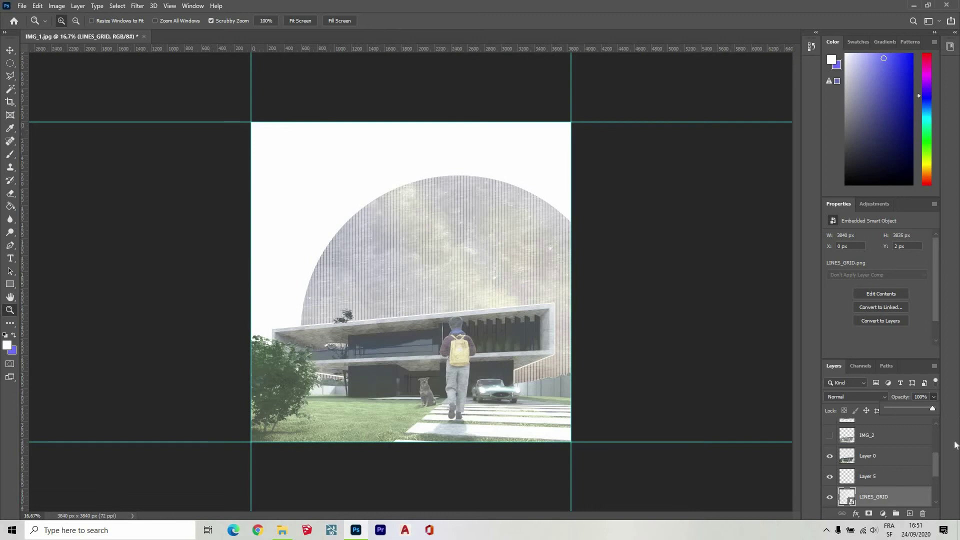
scroll(877, 479, "down", 2)
left_click(877, 476)
left_click(931, 397)
left_click_drag(925, 408, 933, 408)
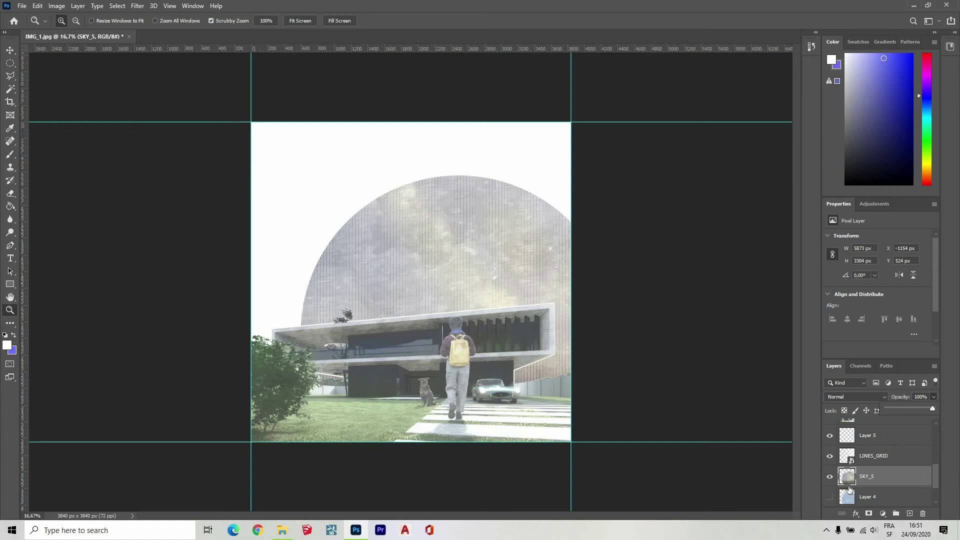
- Start the Camera Raw Filter on Layer 0 and set Exposure to +0.15, Contrast to -10 and Highlights to +12
scroll(890, 487, "down", 2)
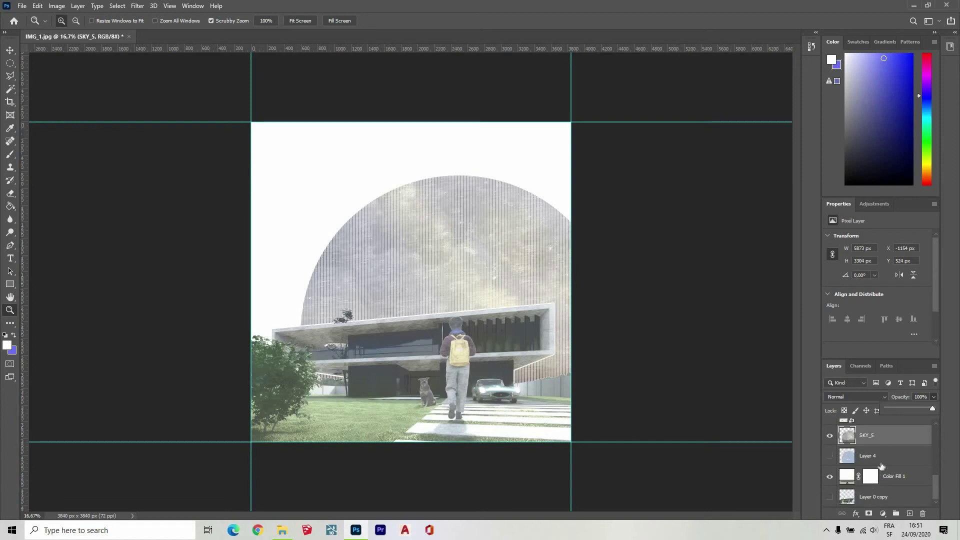
scroll(880, 465, "up", 3)
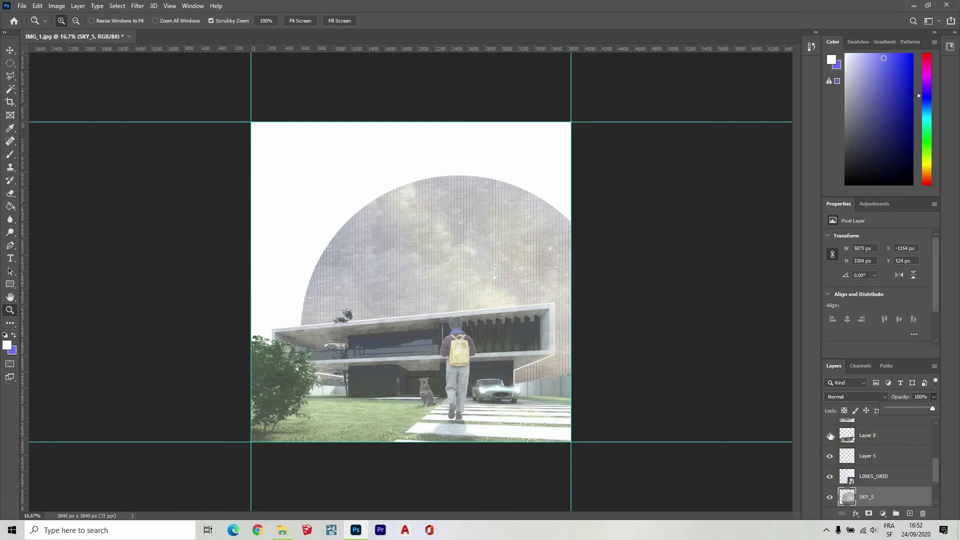
left_click(830, 435)
left_click(877, 437)
key("alt+t")
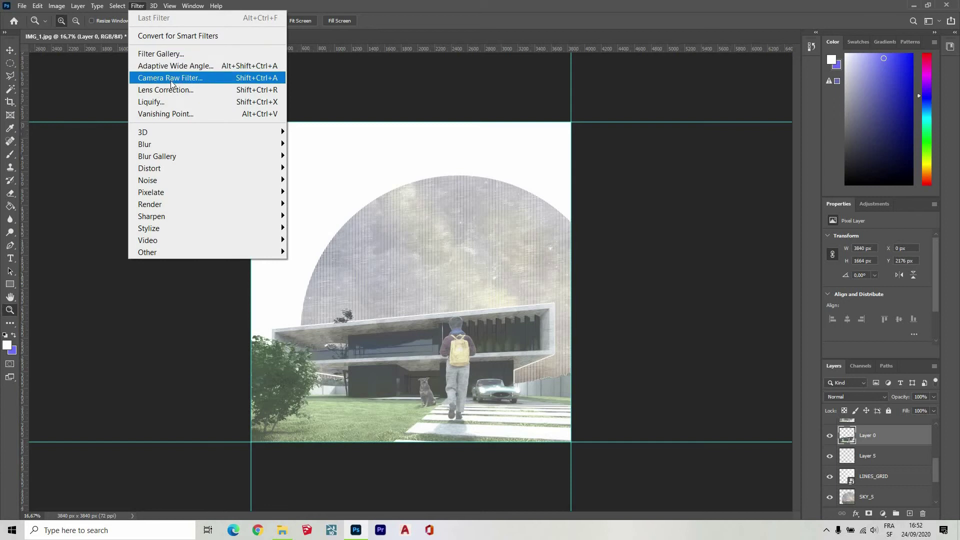
left_click(172, 77)
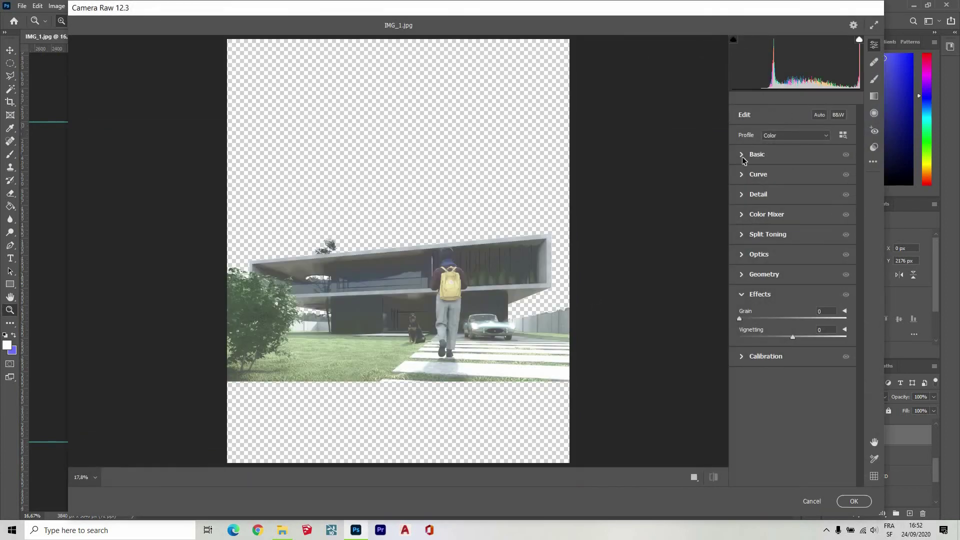
left_click(743, 159)
left_click_drag(796, 236, 799, 263)
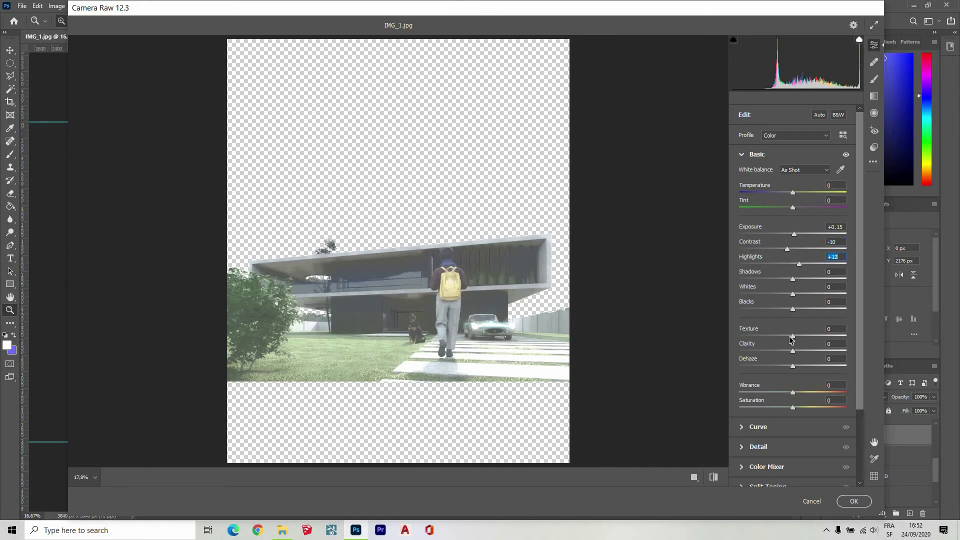
- Set Texture to +34, Clarity to +8 and Sharpening to 27, and apply the Camera Raw adjustments
mouse_move(795, 336)
left_mouse_down()
mouse_move(816, 342)
mouse_move(797, 351)
left_mouse_up()
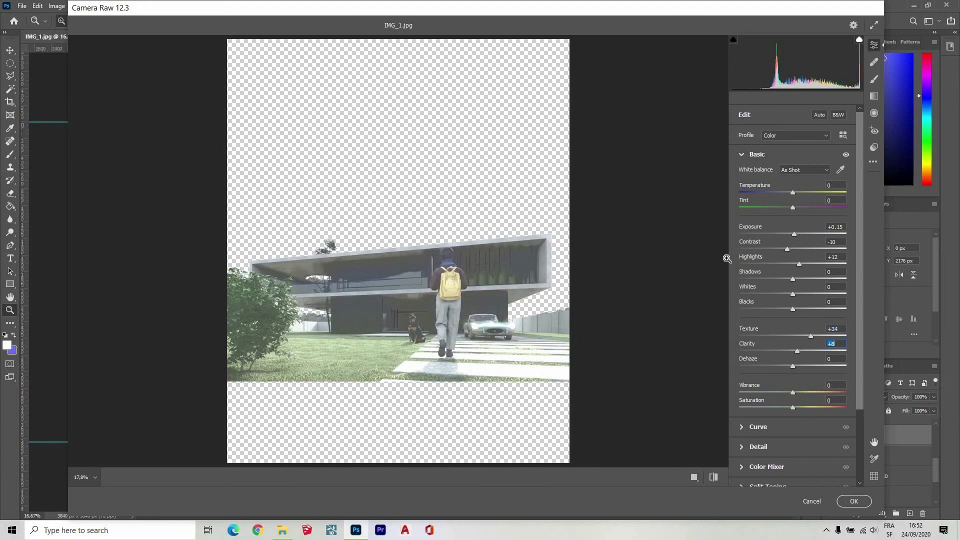
left_click(742, 155)
left_click(741, 195)
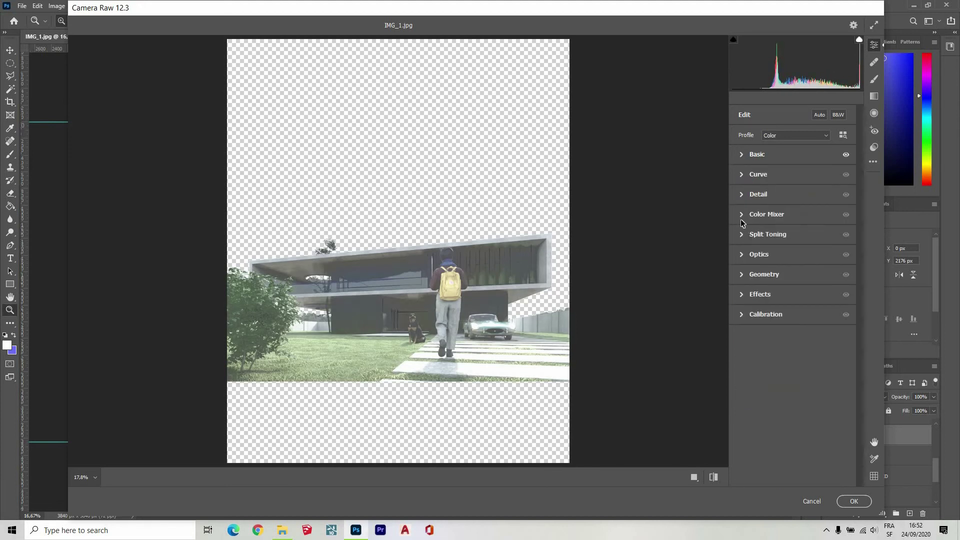
left_click(781, 220)
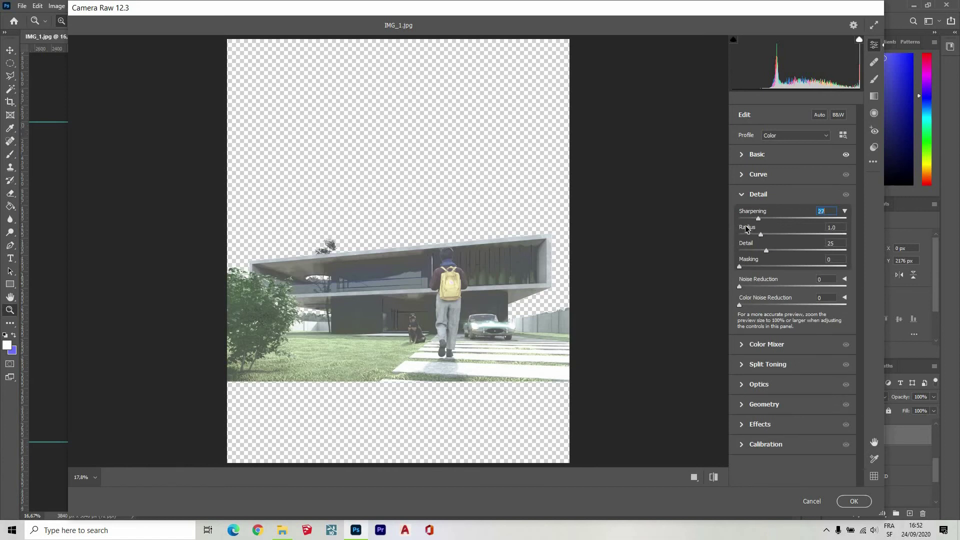
left_click(854, 501)
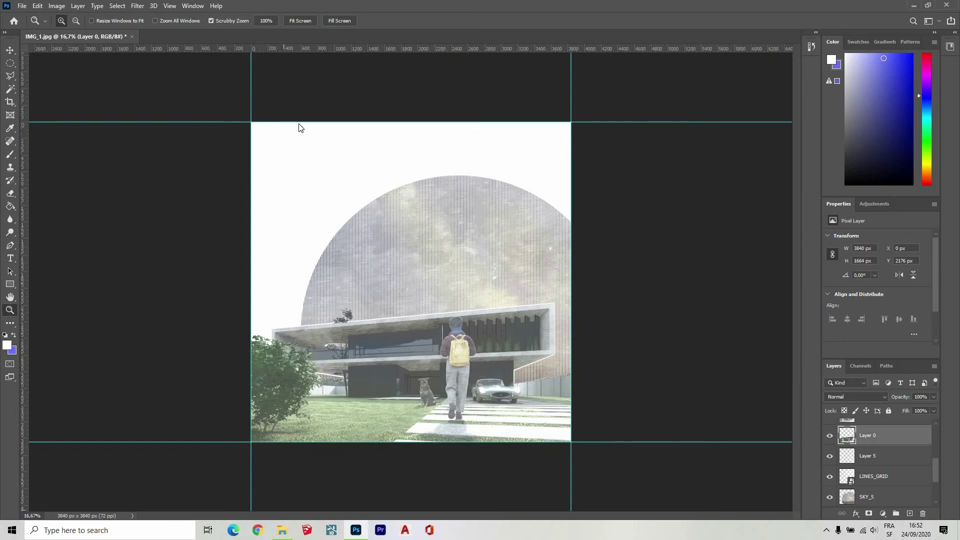
- Search the Downloads folder for BIRDS and place the birds_5054207 image into the composition above Layer 0
left_click(281, 530)
left_click(224, 116)
left_click(599, 68)
type("BIRDS")
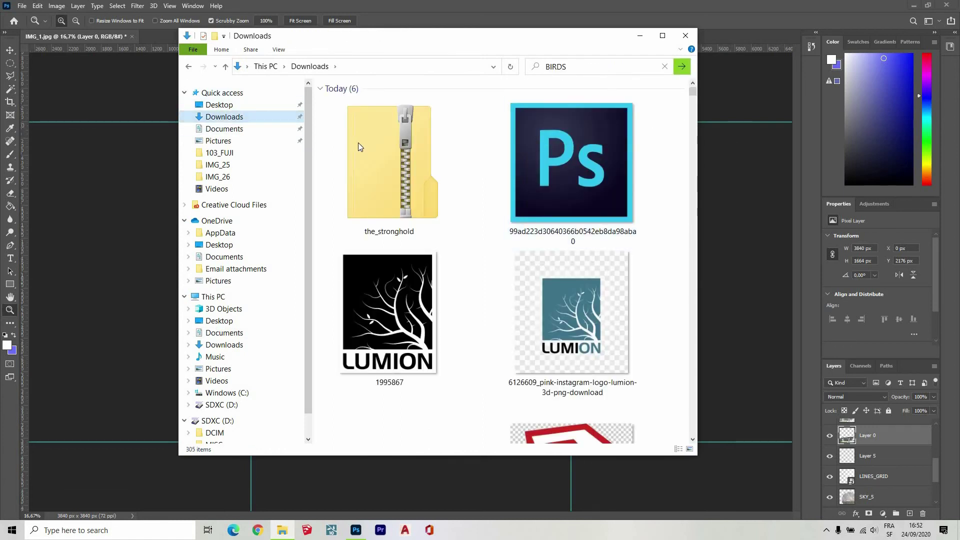
key("Return")
left_click_drag(373, 128, 115, 242)
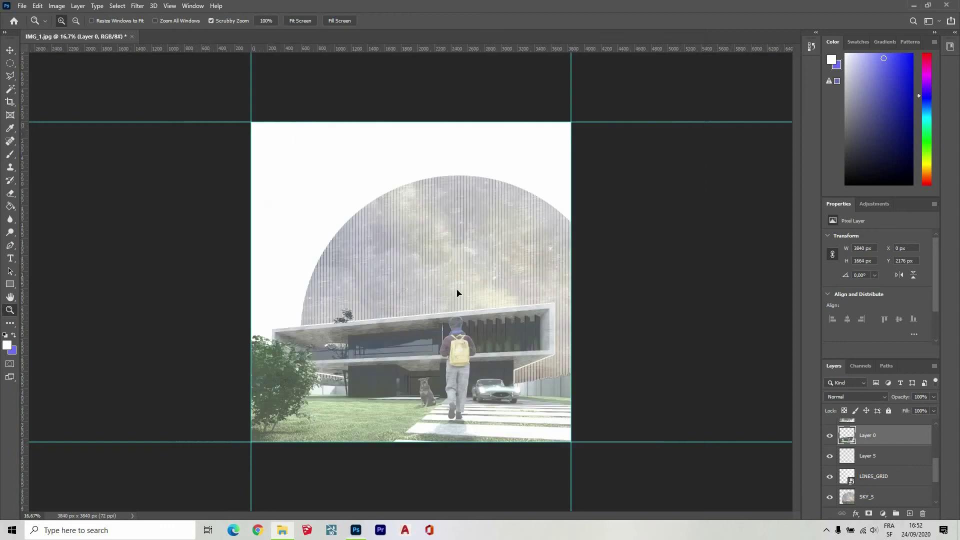
- Move the placed birds over the left edge of the sky circle and flip them horizontally
left_click_drag(393, 275, 508, 259)
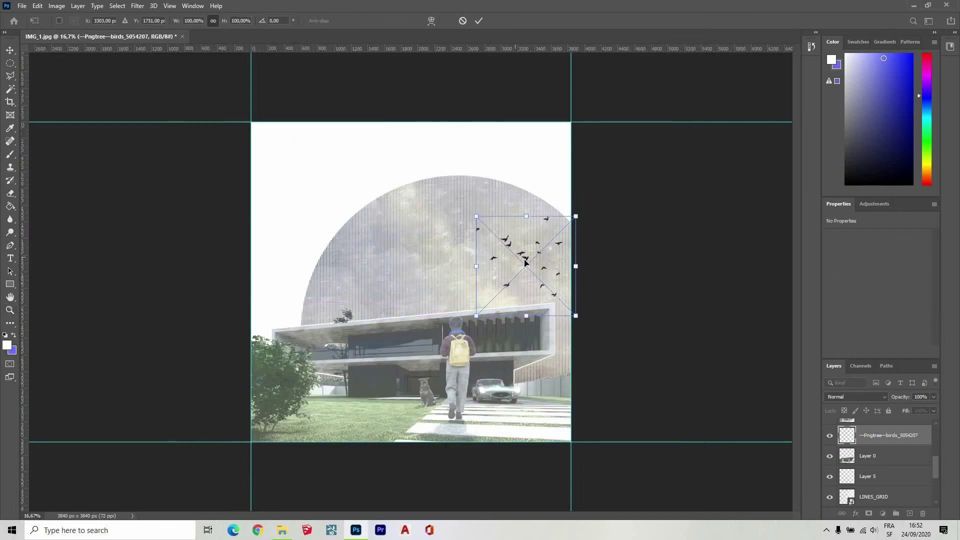
left_click_drag(323, 262, 119, 263)
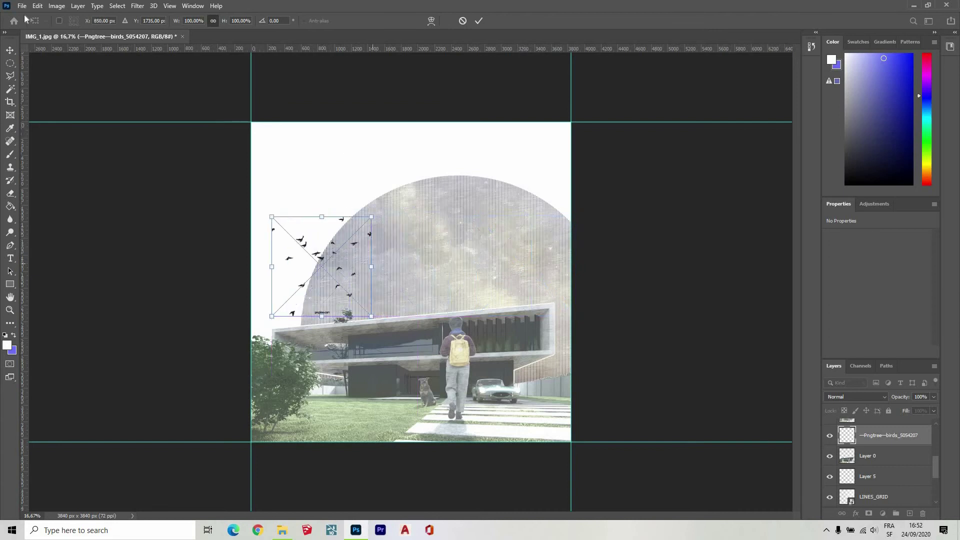
key("alt+e")
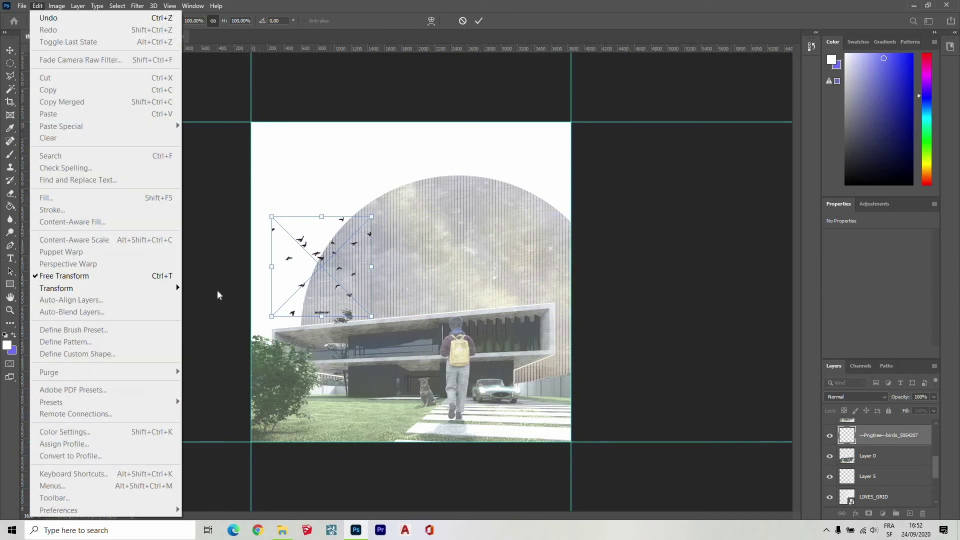
mouse_move(115, 288)
left_click(235, 479)
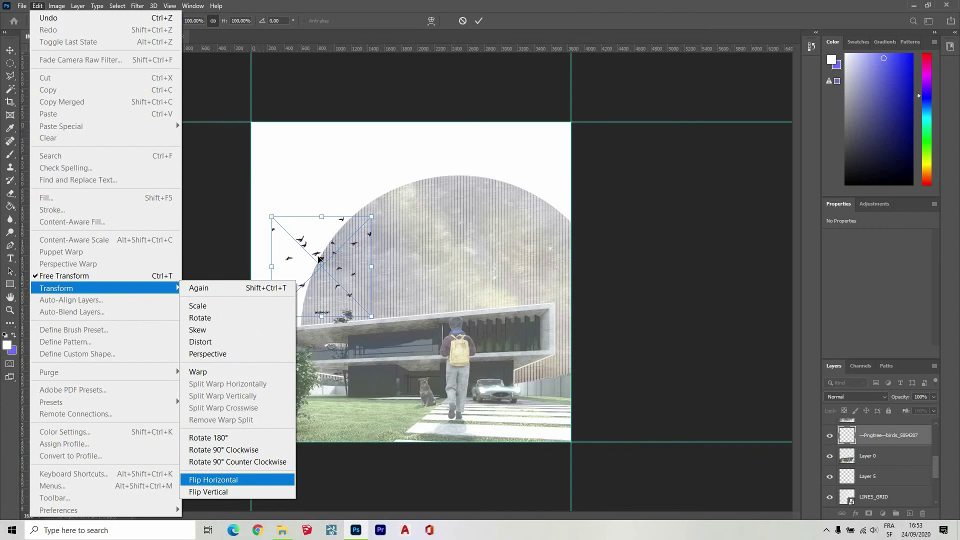
key("Return")
- Scale the birds to 66.25%, position them just above the roof's left end and commit the placement
left_click_drag(328, 242, 328, 258)
left_click_drag(371, 232, 337, 265)
left_click_drag(306, 295, 307, 266)
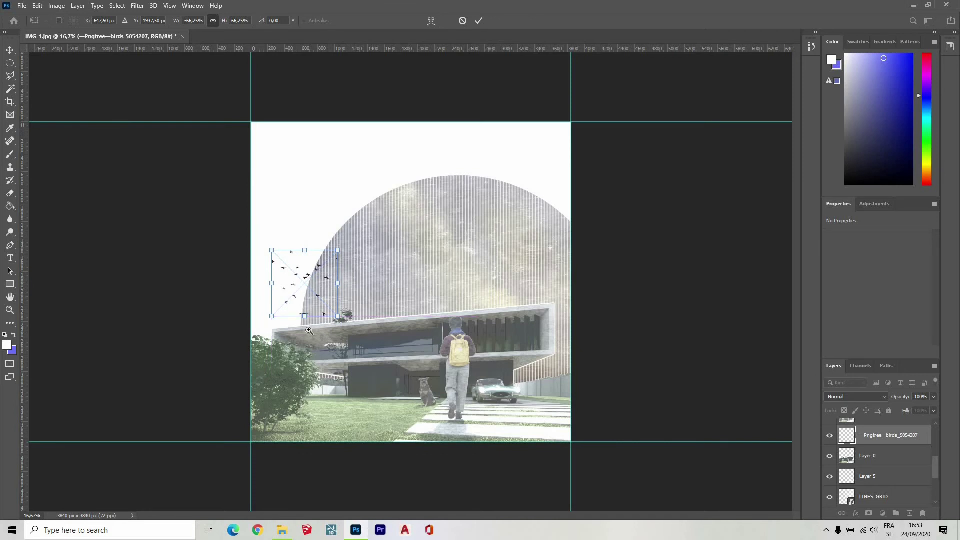
key("Return")
key("z")
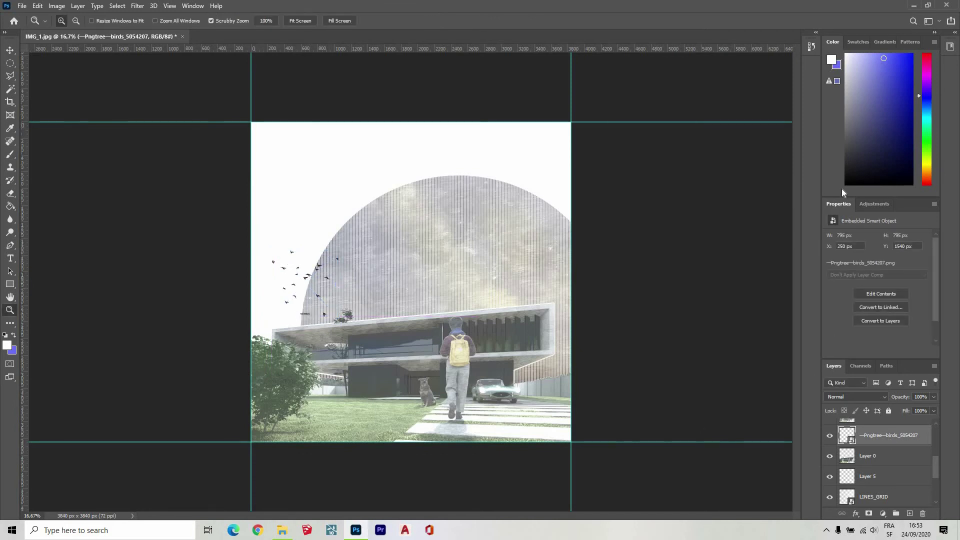
- Rasterize the birds layer and delete the watermark text below the flock, then deselect and lower the layer's opacity to 70%
right_click(885, 436)
right_click(10, 66)
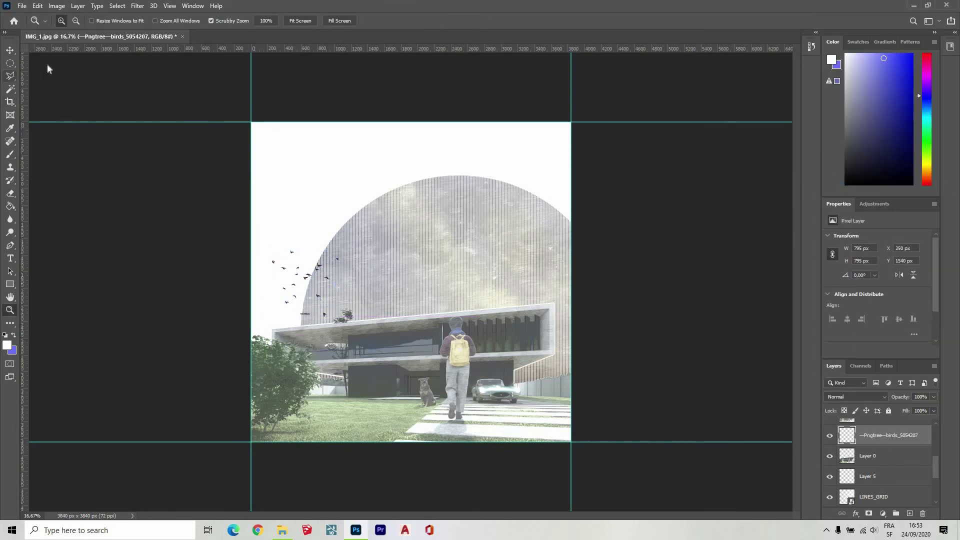
left_click(49, 65)
left_click_drag(277, 326, 315, 307)
key("Delete")
key("ctrl+d")
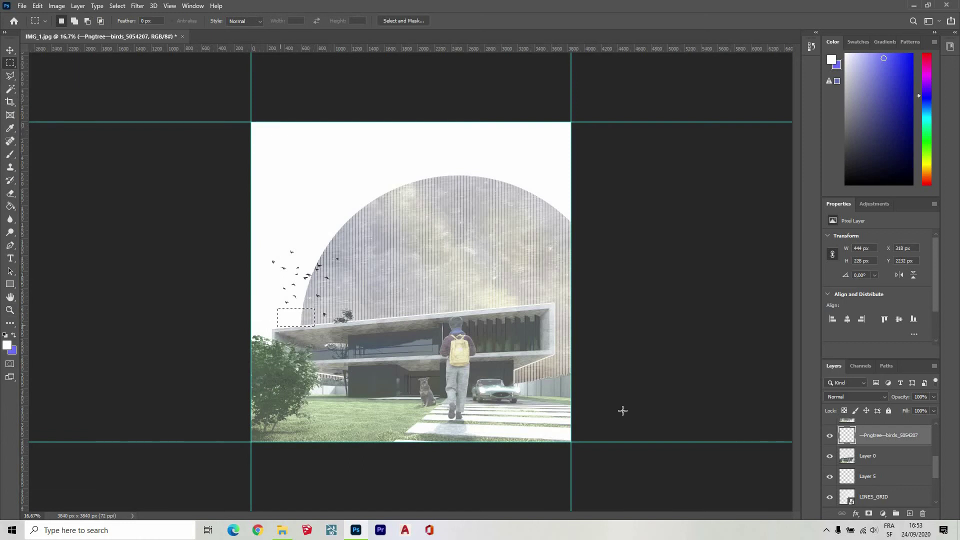
left_click(919, 409)
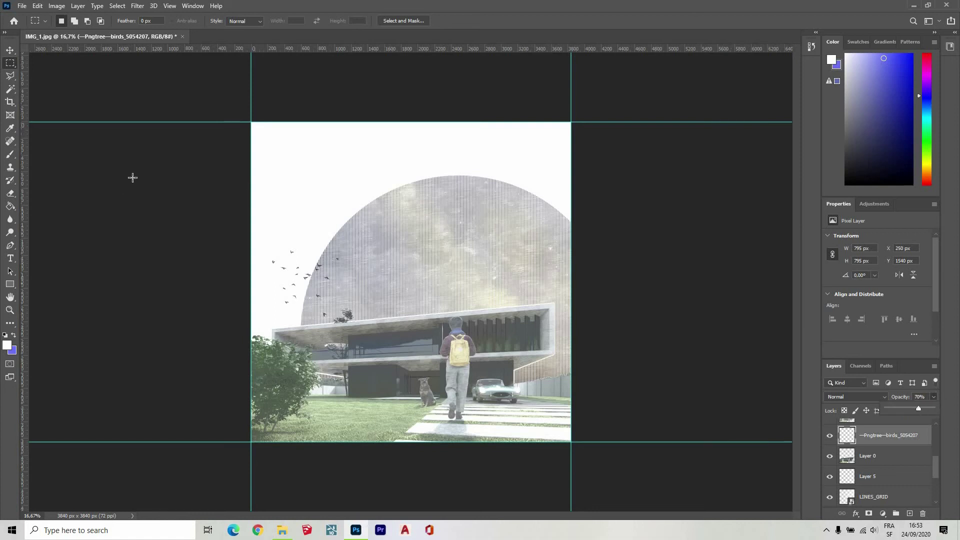
left_click(196, 146)
- Look through the WATERCOLOR_TREES_2 folder inside the FREE_ASSETS folder in Documents for a suitable tree image
left_click(283, 530)
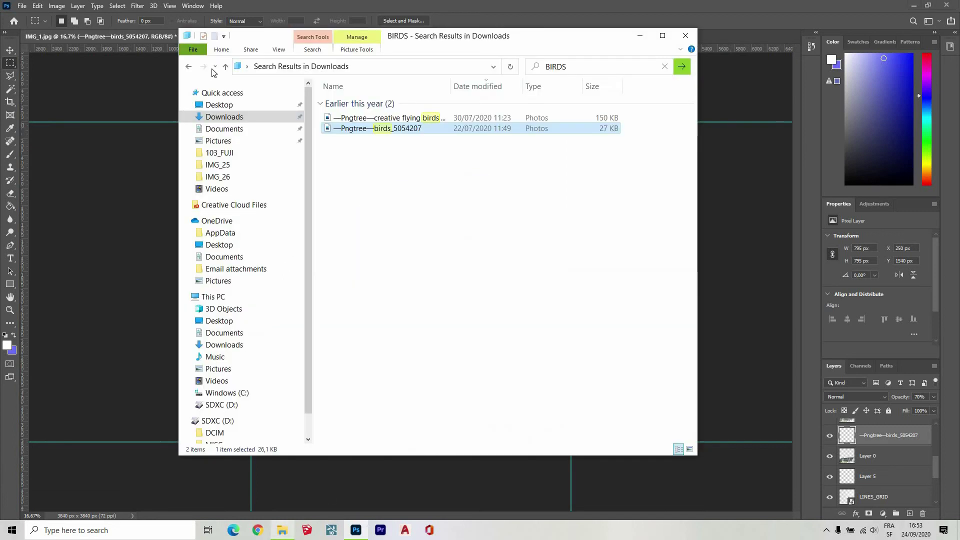
left_click(218, 141)
left_click(224, 128)
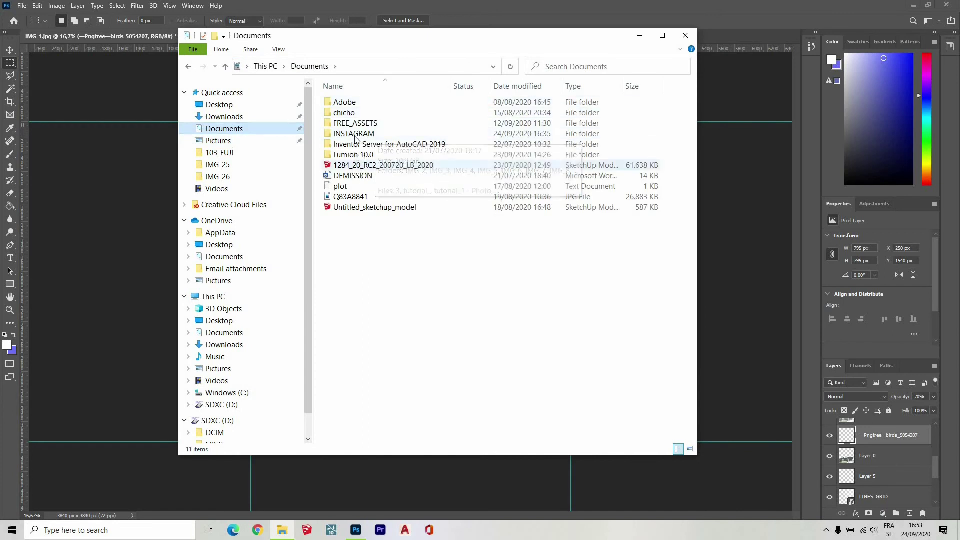
double_click(354, 123)
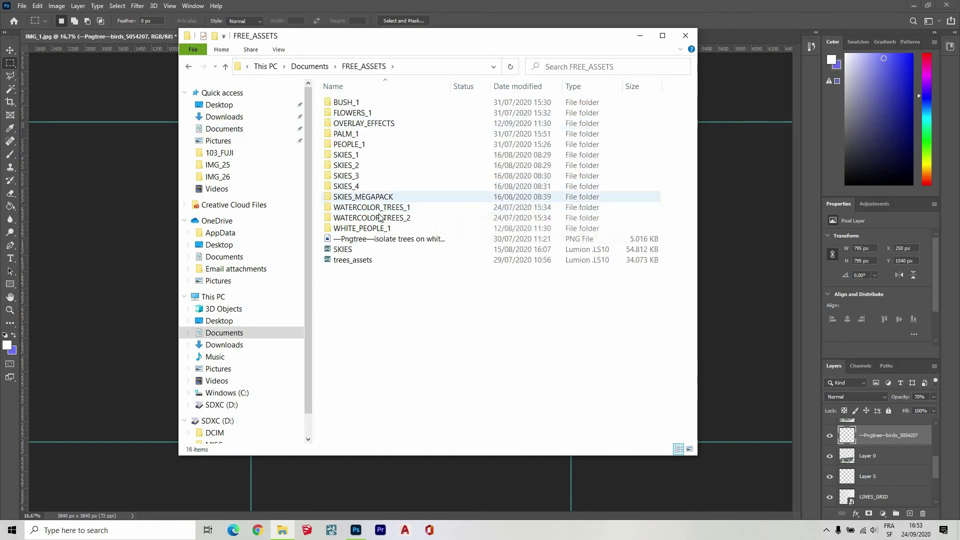
double_click(371, 217)
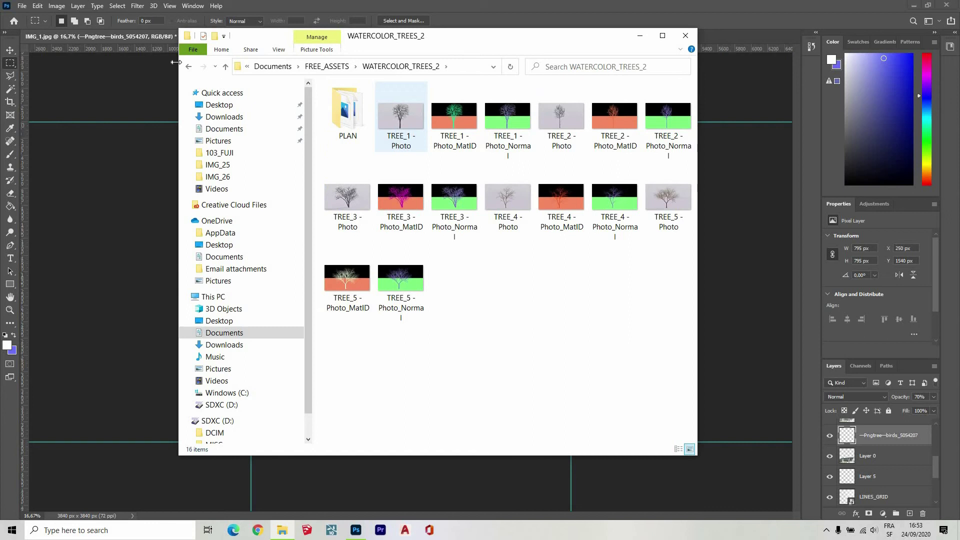
key("alt+Left")
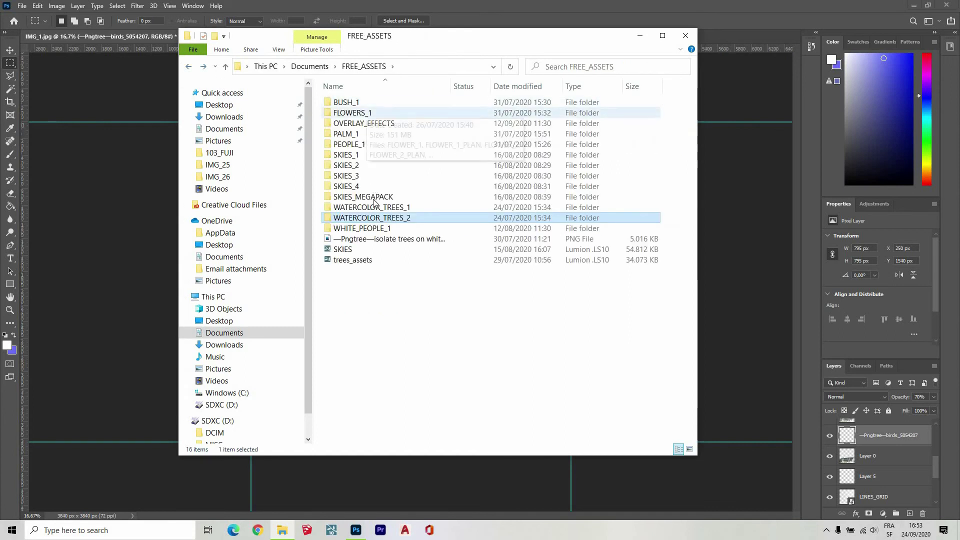
- Search the Downloads folder for TREE and preview the TREE__9 and TREE__4 images
left_click(220, 105)
left_click(604, 64)
type("TREE")
key("Return")
left_click(350, 118)
double_click(356, 139)
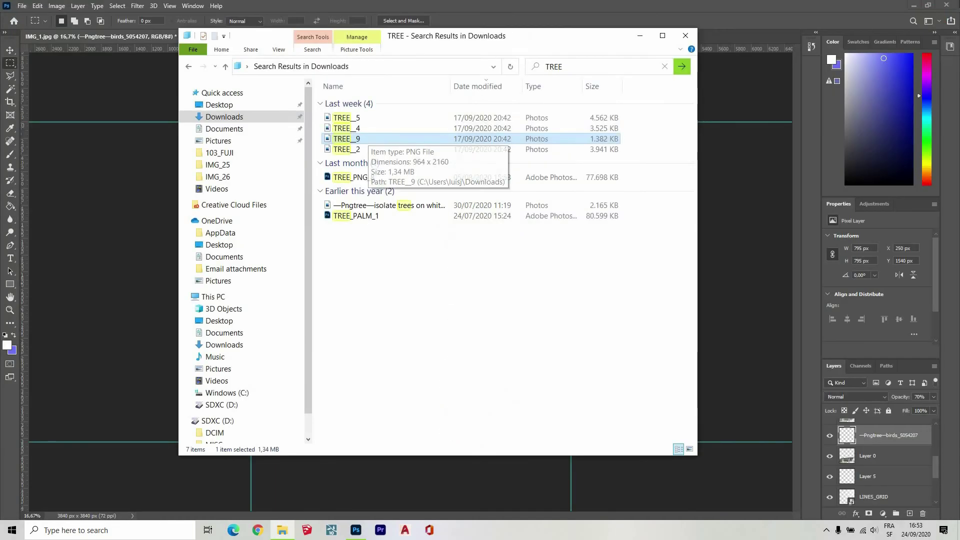
double_click(365, 129)
left_click(949, 7)
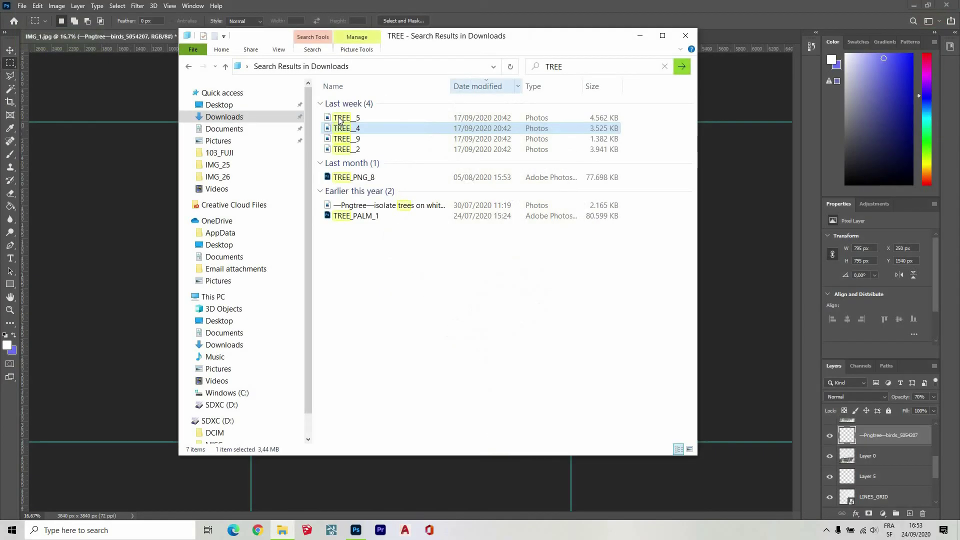
- Preview TREE__5, place it into the composition at X 1045 px, Y 2400 px over the house's left part, and commit at 100% opacity
double_click(355, 119)
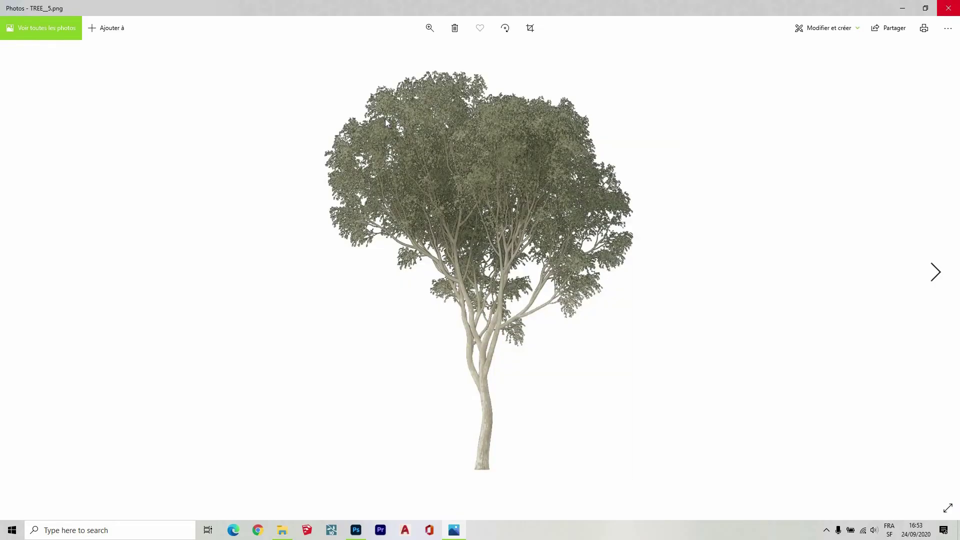
key("alt+F4")
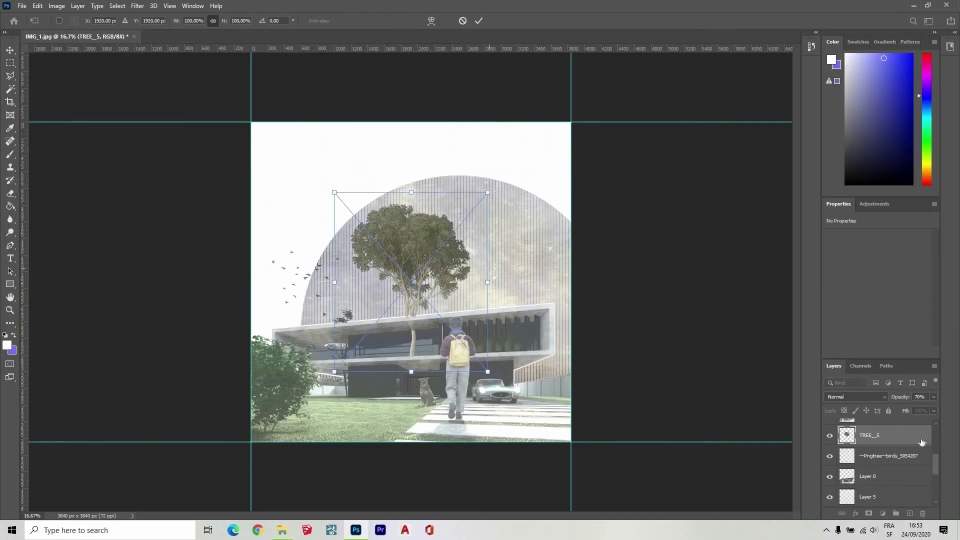
left_click_drag(421, 258, 349, 299)
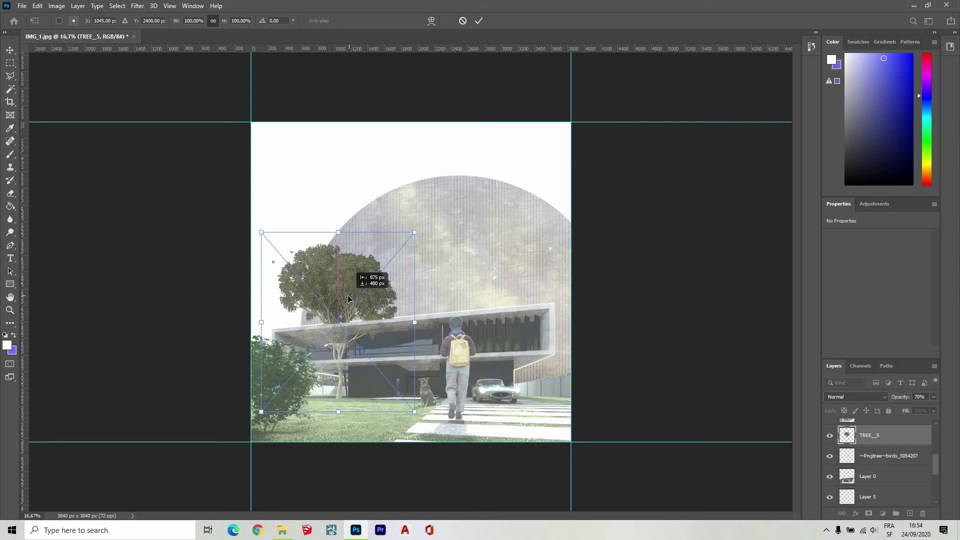
left_click_drag(348, 299, 348, 299)
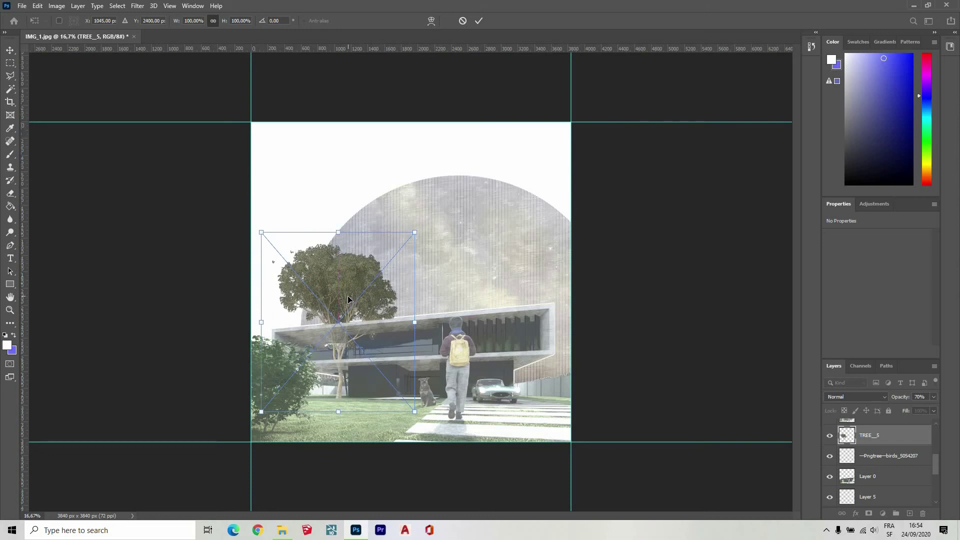
key("m")
- Move the TREE__5 layer directly above Layer 3 and rasterize it
key("z")
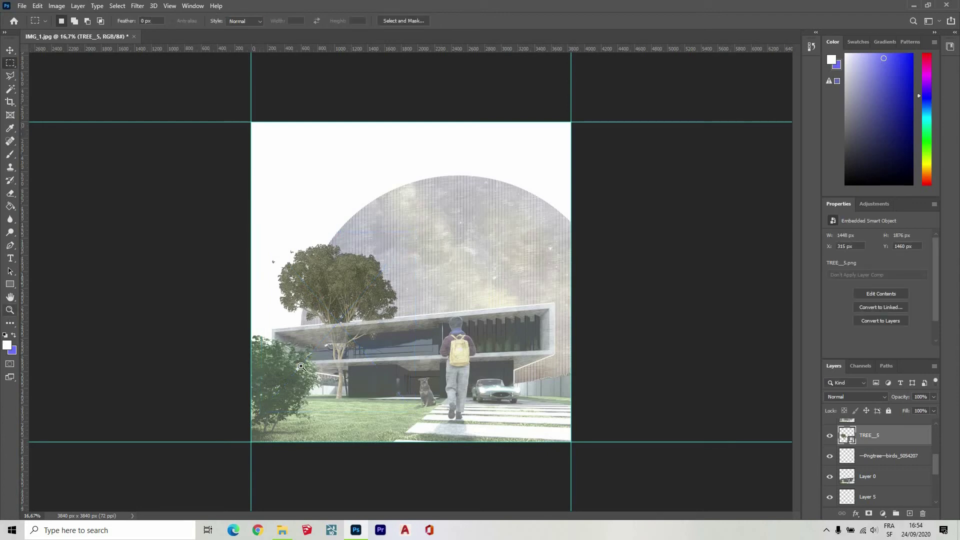
left_click(329, 380)
left_click(329, 380)
left_click(329, 381)
left_click(329, 380)
left_click(372, 244)
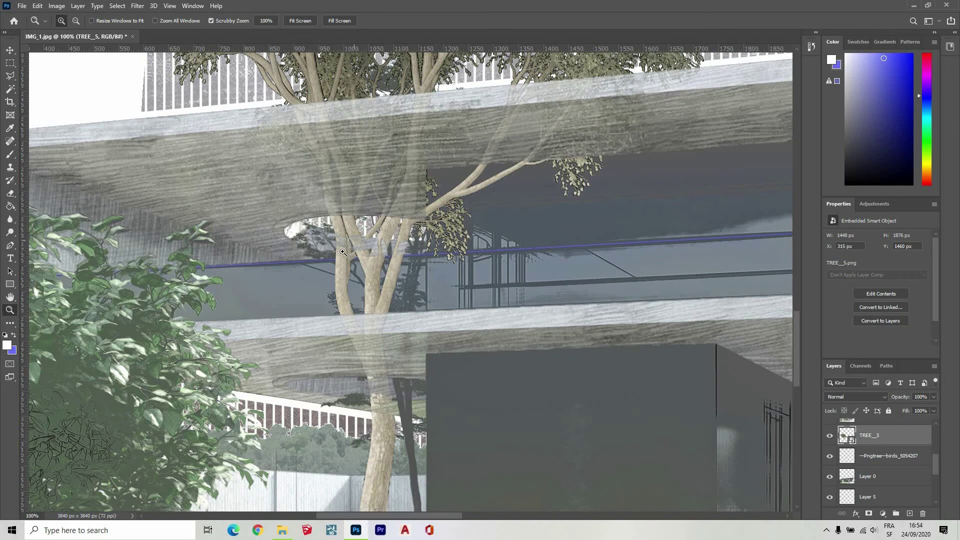
left_click_drag(880, 442, 860, 433)
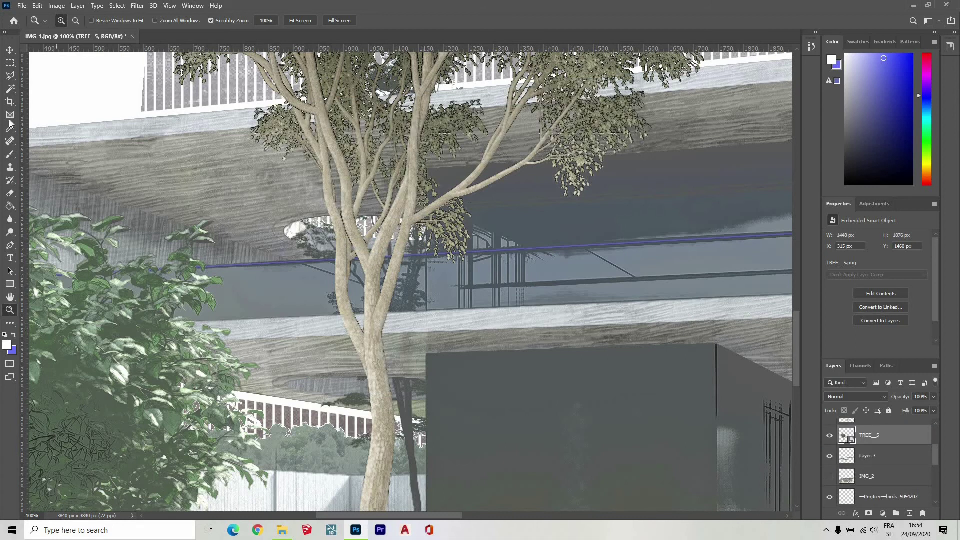
right_click(870, 435)
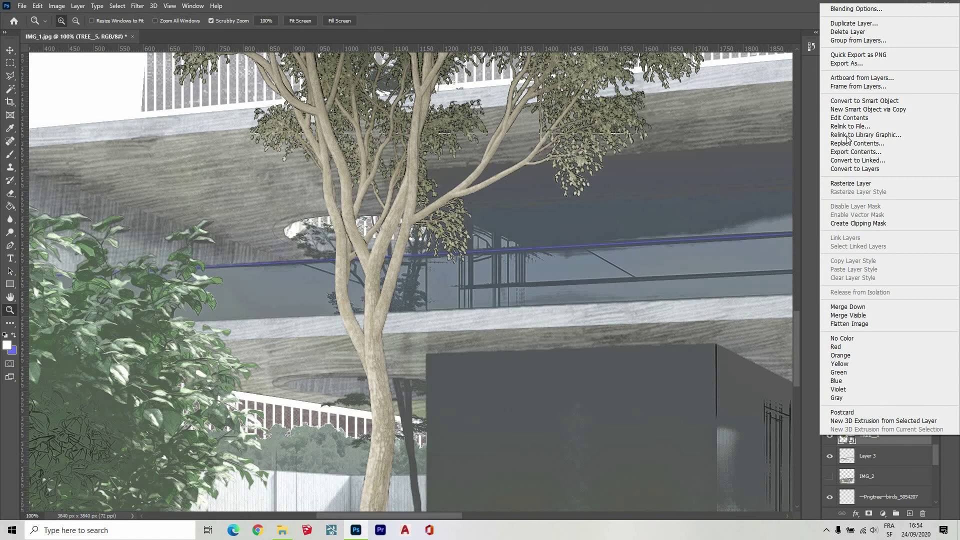
- Outline the part of the tree trunk overlapping the lower concrete slab with the Polygonal Lasso, delete it and deselect
left_click(6, 76)
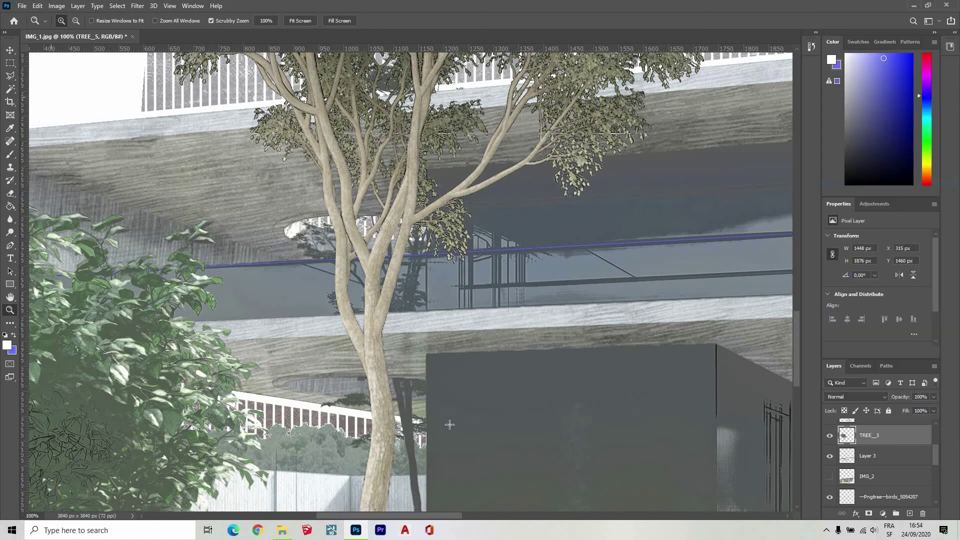
left_click(403, 378)
left_click(456, 317)
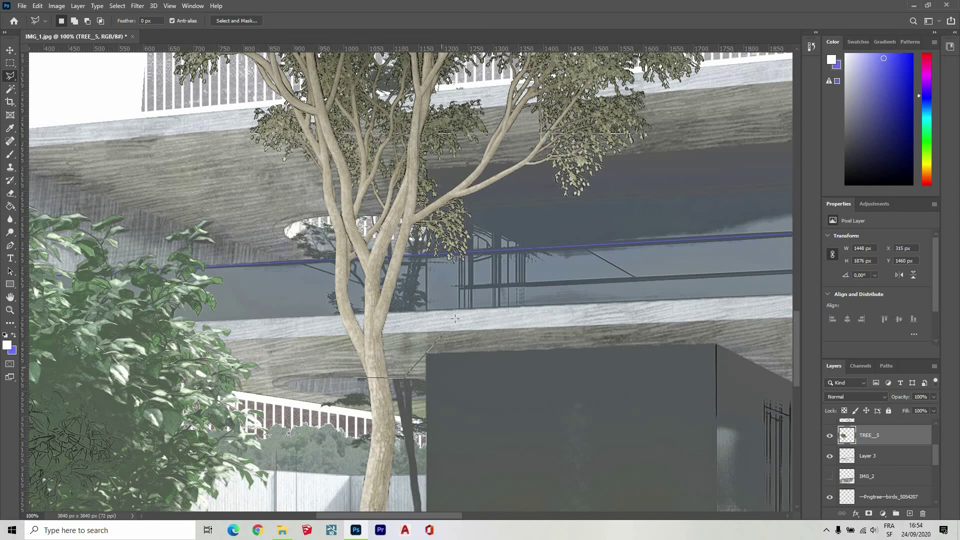
left_click(437, 311)
left_click(352, 376)
scroll(470, 375, "up", 3)
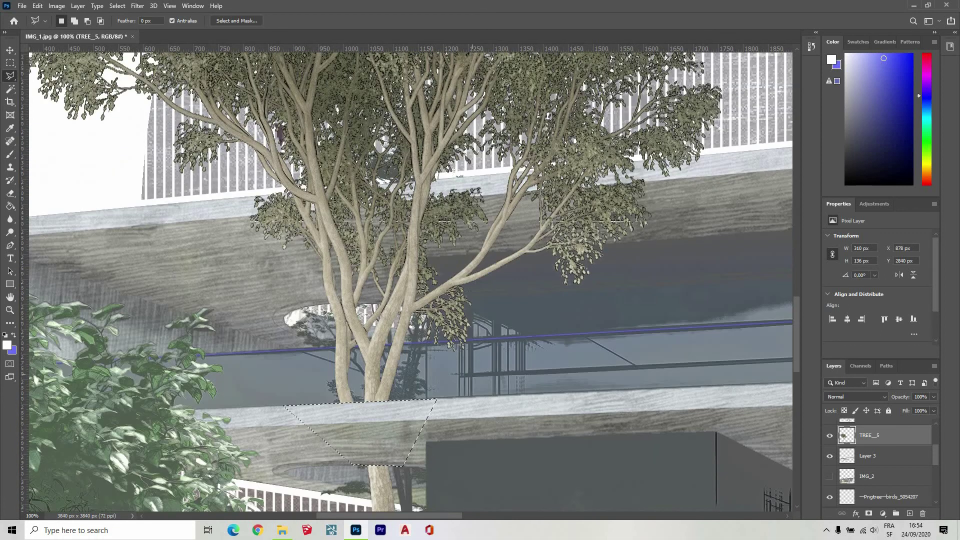
key("ctrl+d")
- Outline the branches and foliage overlapping the roof slab, following the roof opening's front edge, then delete them and deselect
left_click(416, 306)
left_click(487, 330)
left_click(680, 325)
left_click(731, 244)
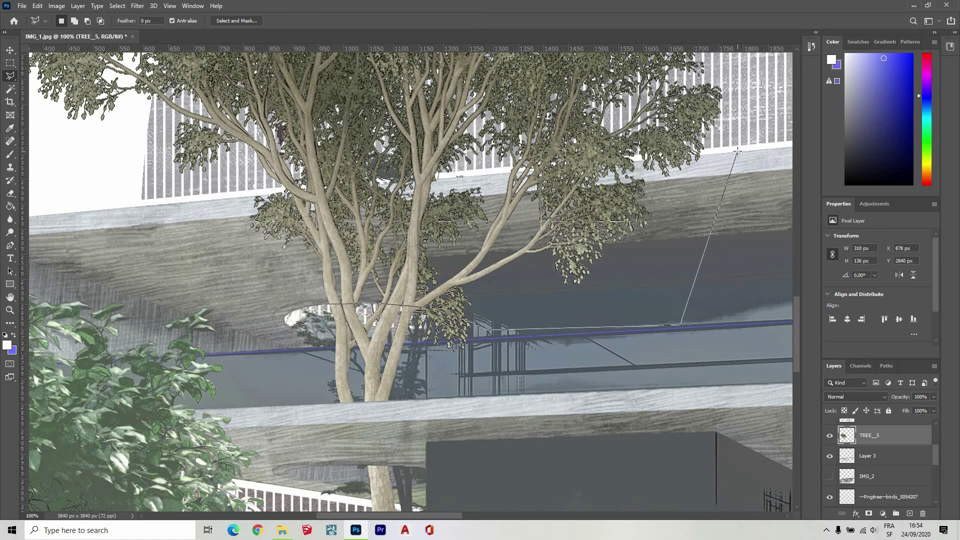
left_click(218, 199)
left_click(225, 331)
left_click(290, 308)
key("Delete")
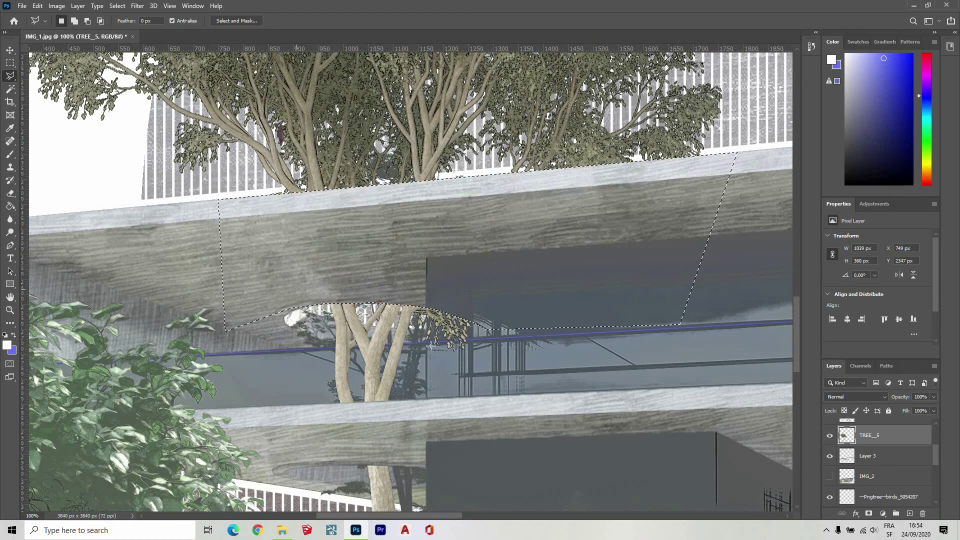
key("ctrl+d")
- Delete the thin strip of tree covering the blue handrail and deselect
left_click(10, 63)
key("l")
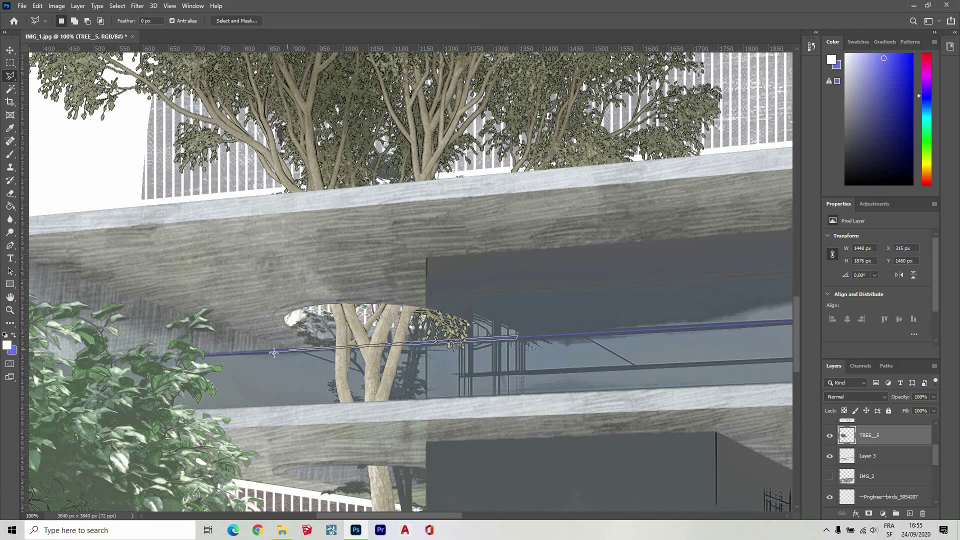
double_click(290, 351)
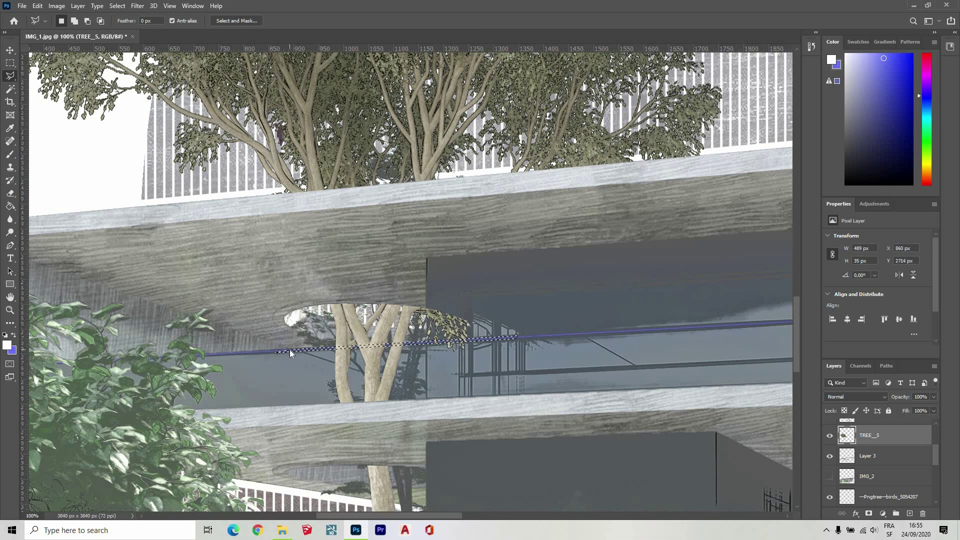
left_click(10, 63)
left_click(210, 255)
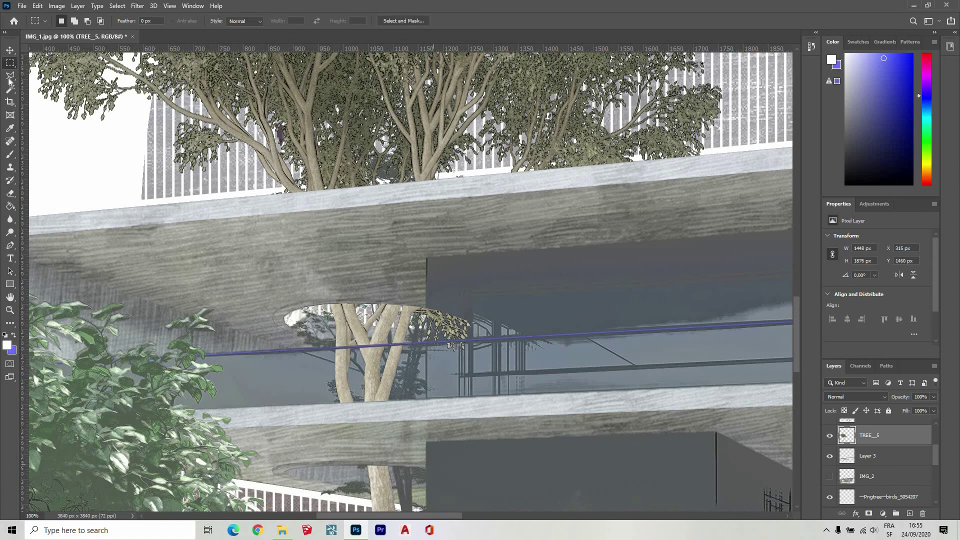
- Cut the trunk section between the handrail and the lower slab onto its own layer and set that layer's opacity to 40%
key("l")
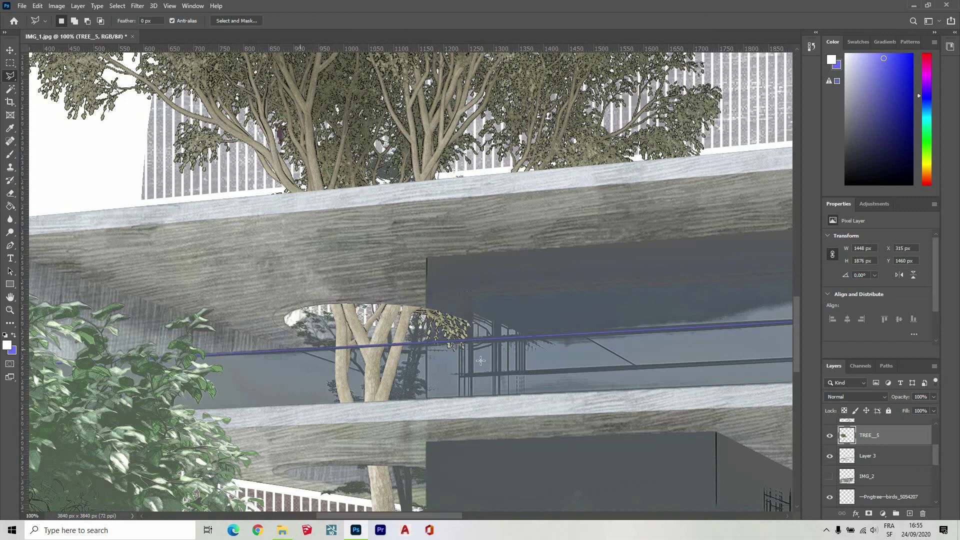
left_click(288, 404)
left_click(406, 420)
left_click(564, 336)
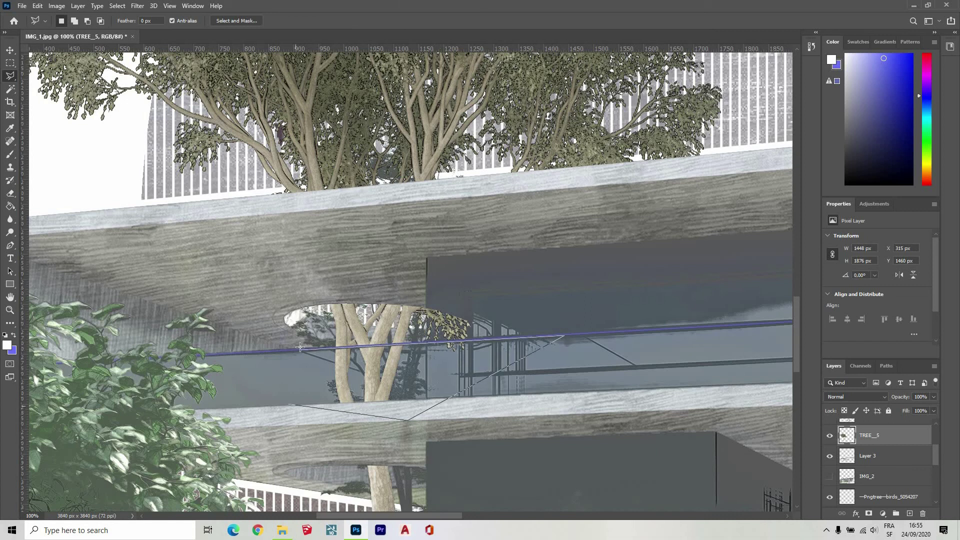
right_click(410, 373)
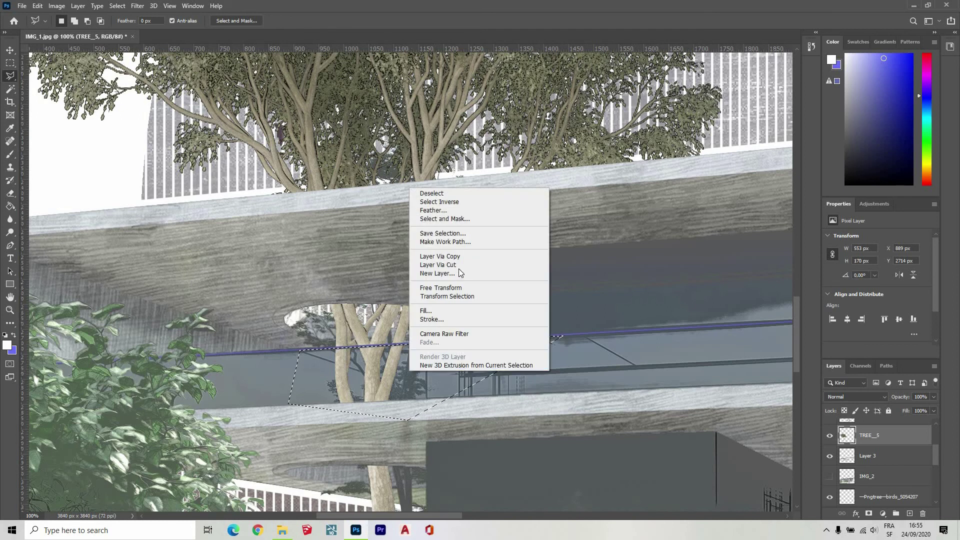
left_click(438, 264)
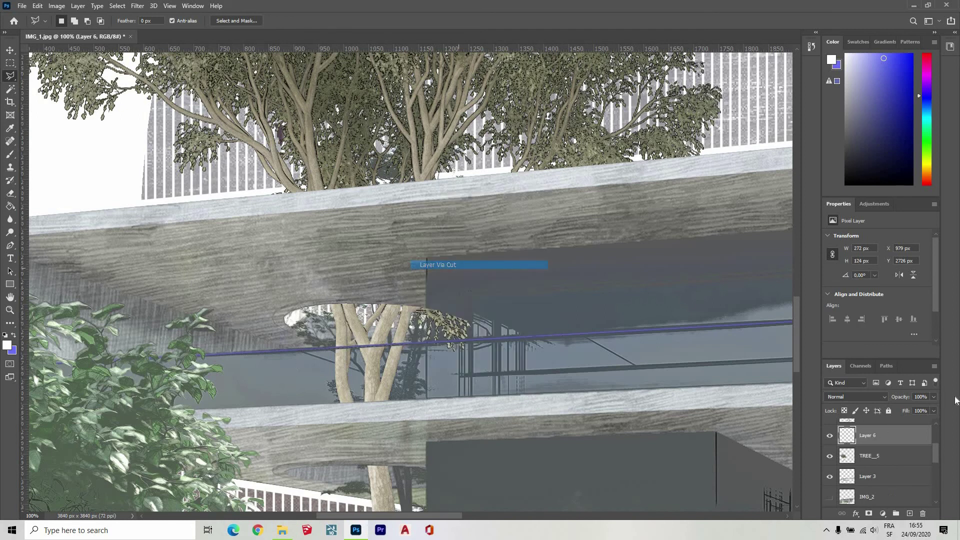
left_click(904, 408)
left_click_drag(908, 408, 904, 408)
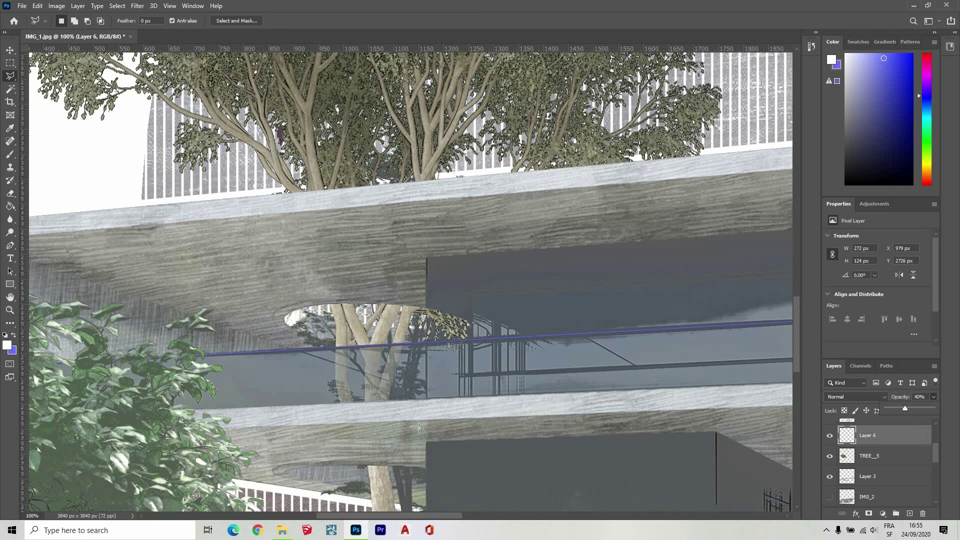
- Examine the tree from trunk base to crown and check how it sits in the whole composition
scroll(419, 428, "down", 10)
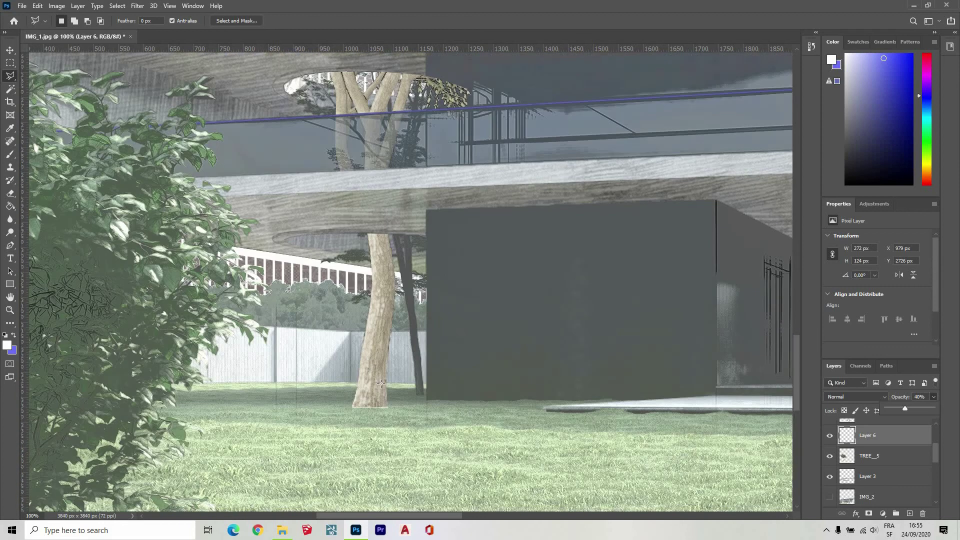
scroll(385, 381, "up", 1)
scroll(389, 381, "up", 7)
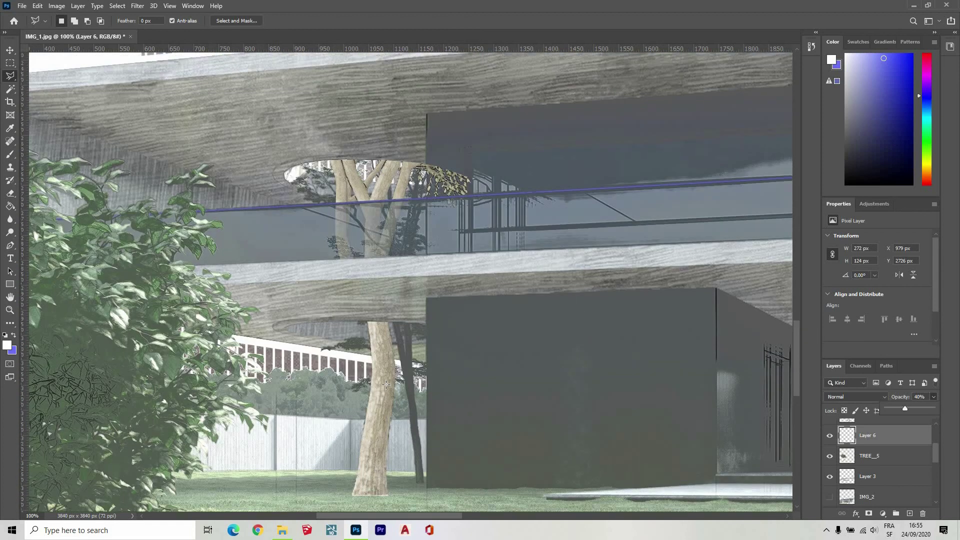
scroll(383, 392, "up", 9)
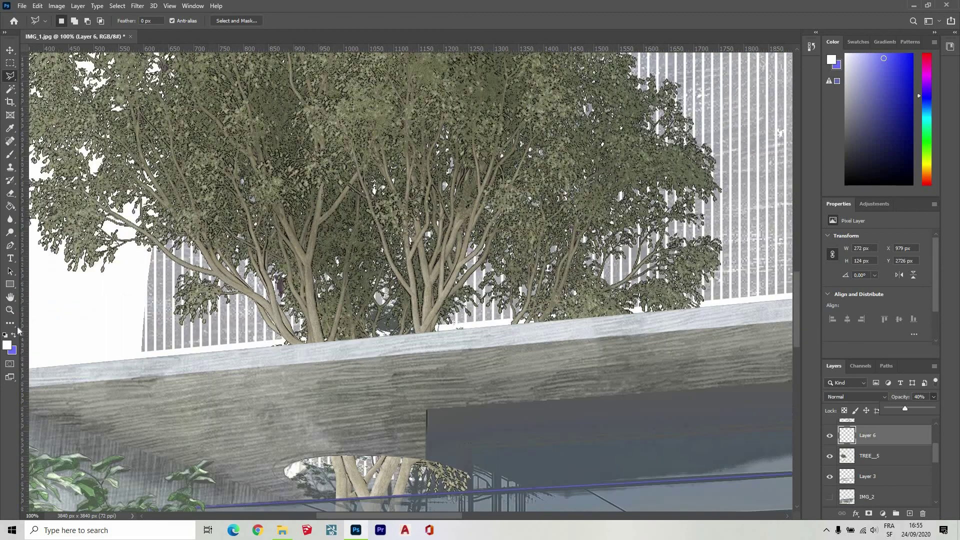
key("z")
left_click(405, 309, "alt")
left_click(409, 312, "alt")
left_click(415, 316, "alt")
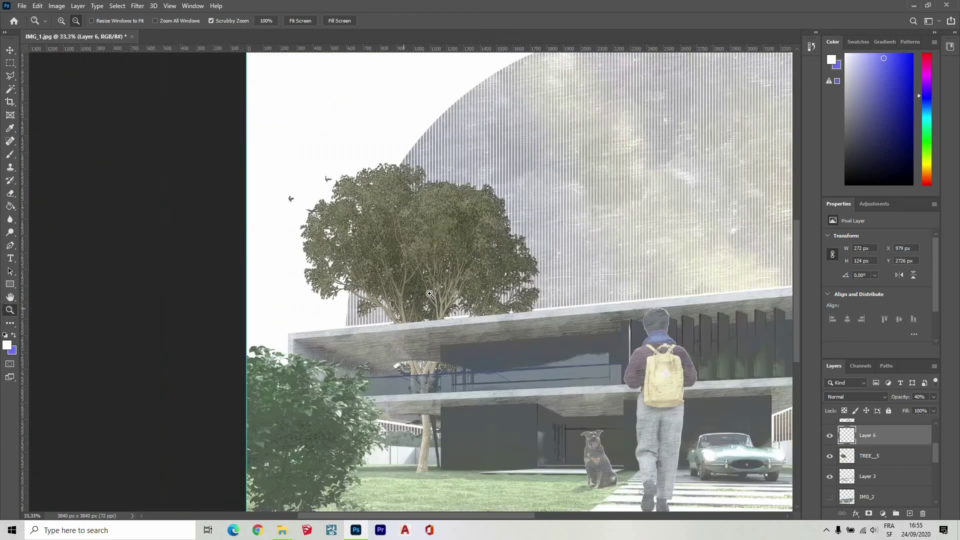
left_click(423, 321, "alt")
left_click(430, 326, "alt")
left_click(455, 341)
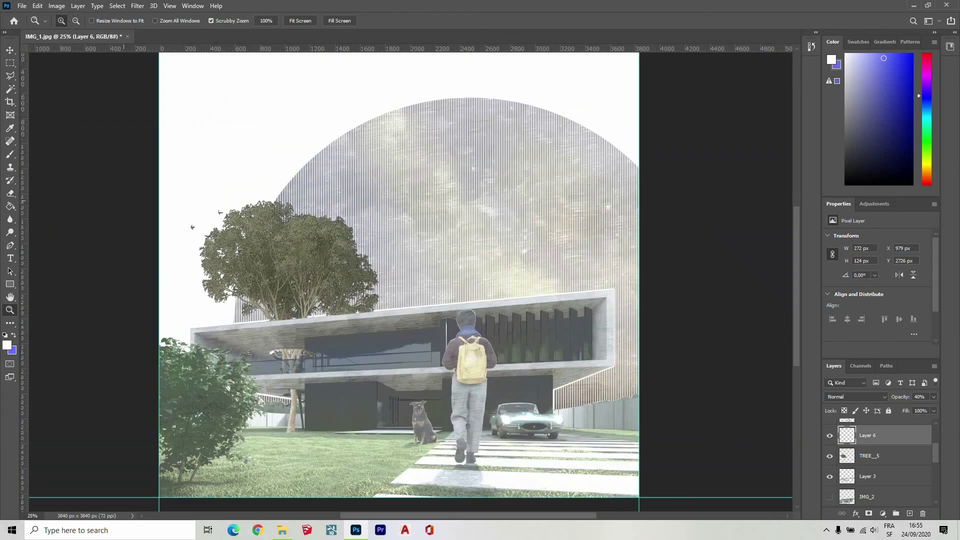
- Set the opacity of the TREE__5 layer to 88%
left_click(933, 398)
key("alt+bracketleft")
left_click_drag(926, 410, 931, 411)
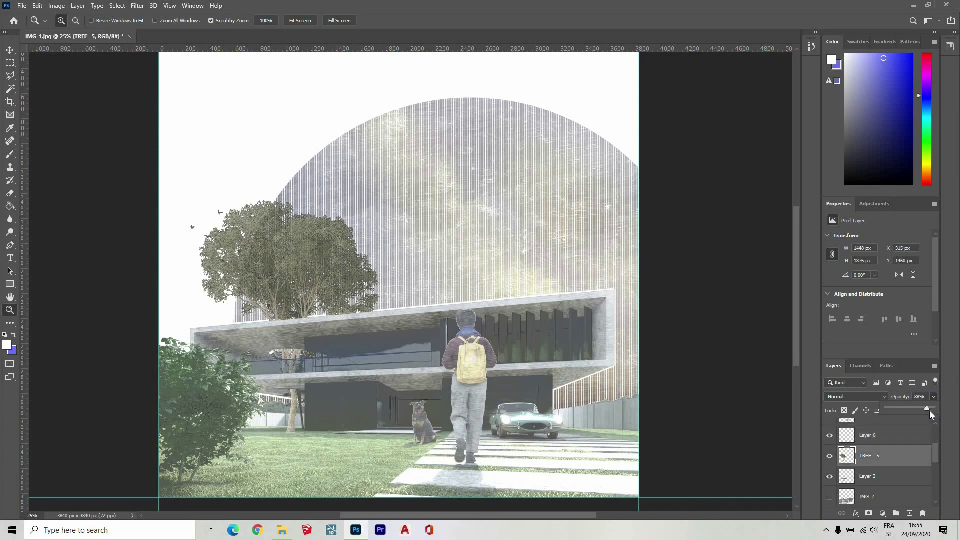
key("v")
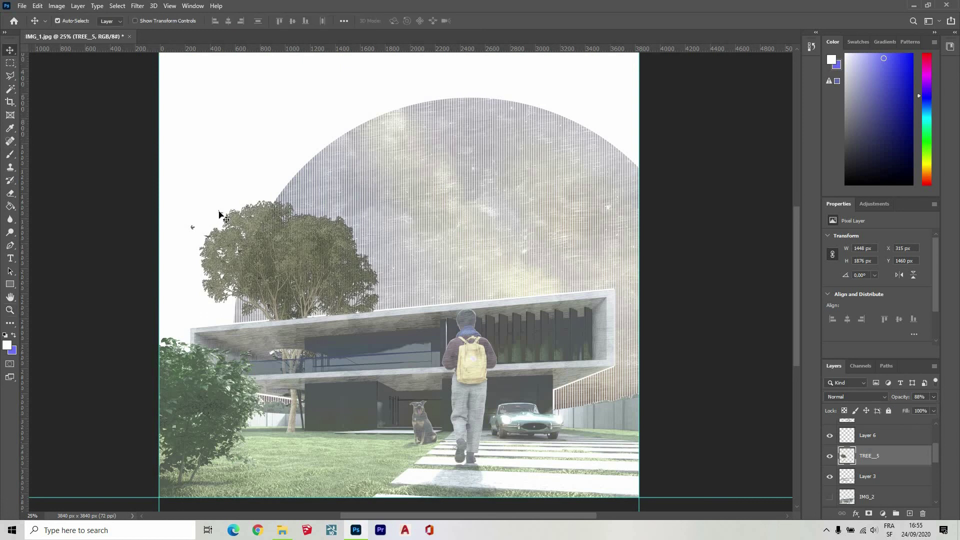
- Move the flock of birds from behind the tree to the white area above its crown, at about X 514 px, Y 733 px
left_click(220, 215)
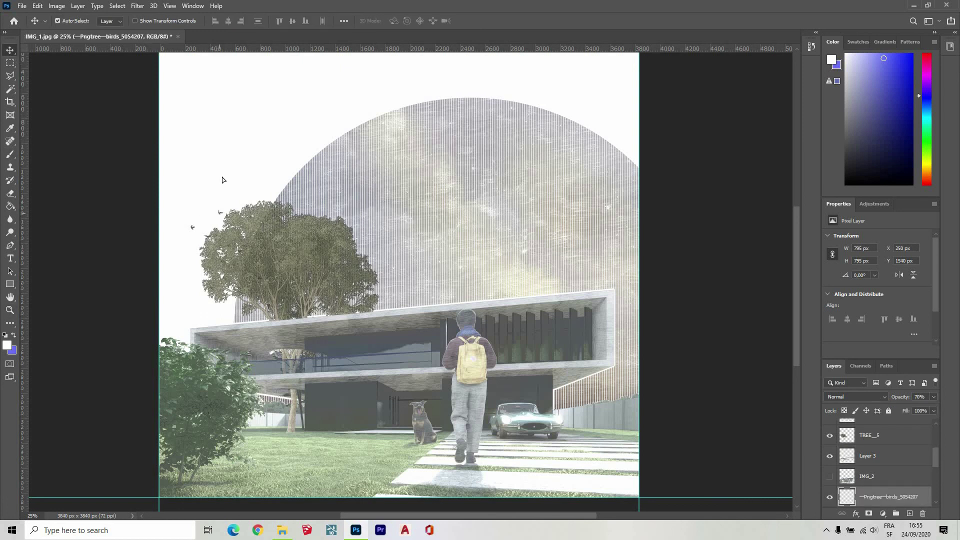
mouse_move(228, 103)
left_mouse_down()
mouse_move(250, 110)
mouse_move(237, 104)
left_mouse_up()
left_click(275, 120)
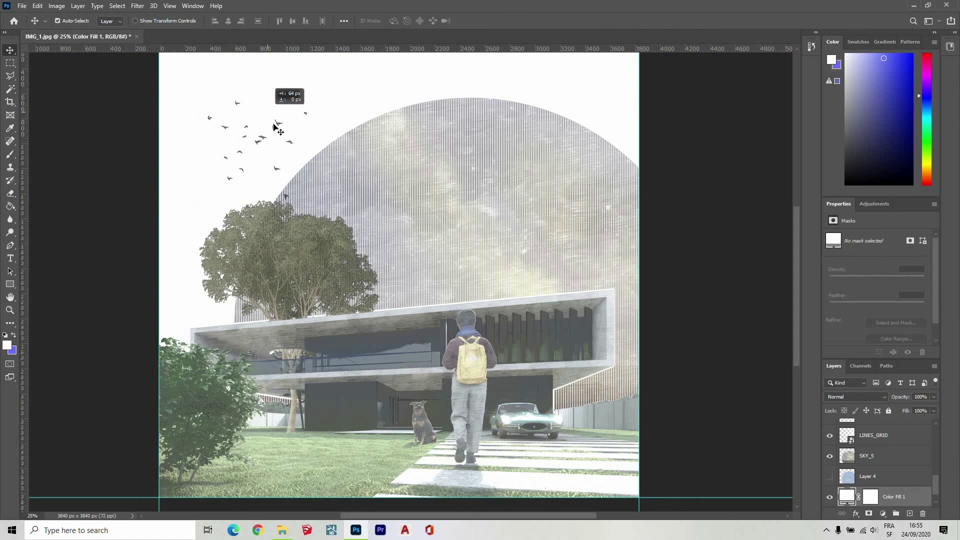
left_click_drag(290, 131, 306, 140)
- Examine the whole composition and the details around the walking person's head, the roof edge and the line-grid sky
left_click(9, 311)
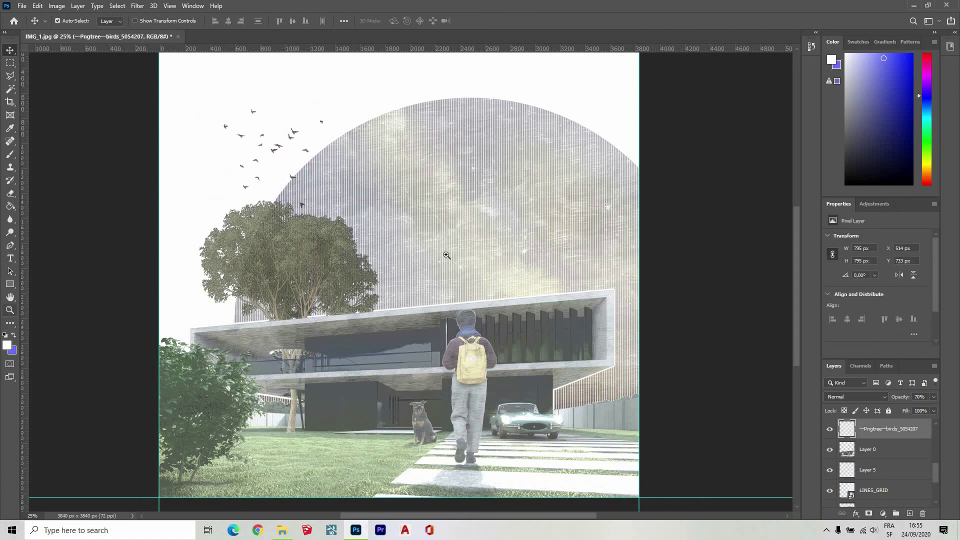
left_click(446, 254, "alt")
left_click(490, 349, "alt")
left_click(445, 287)
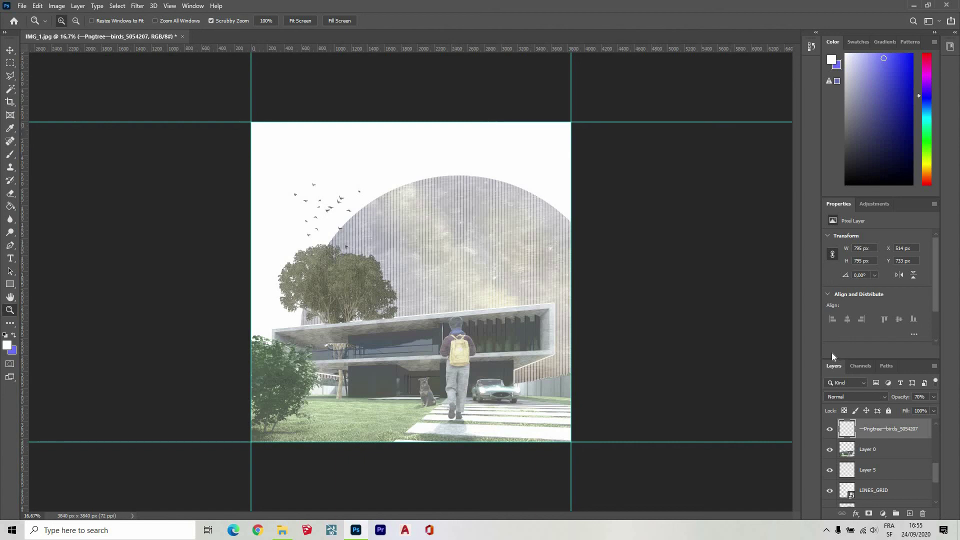
left_click(468, 323)
left_click(468, 324)
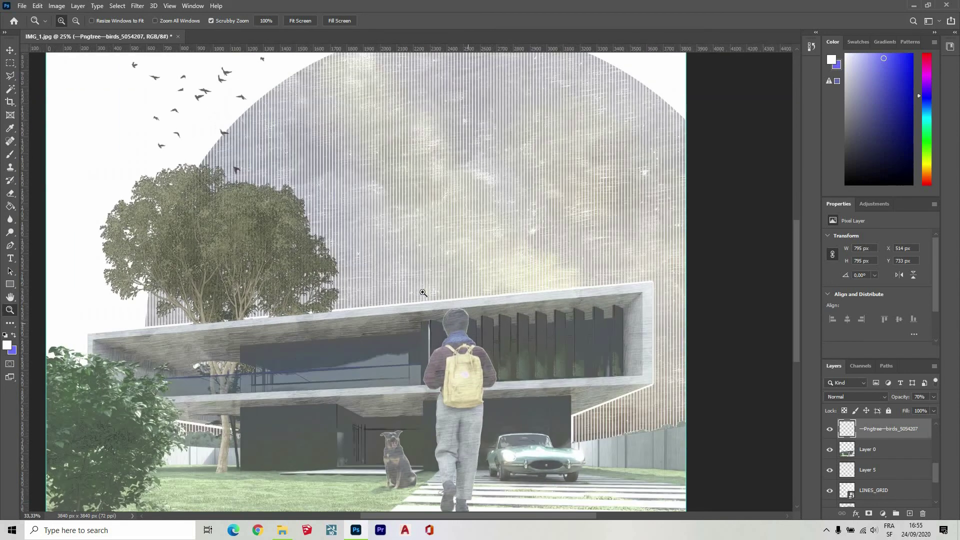
left_click(423, 293)
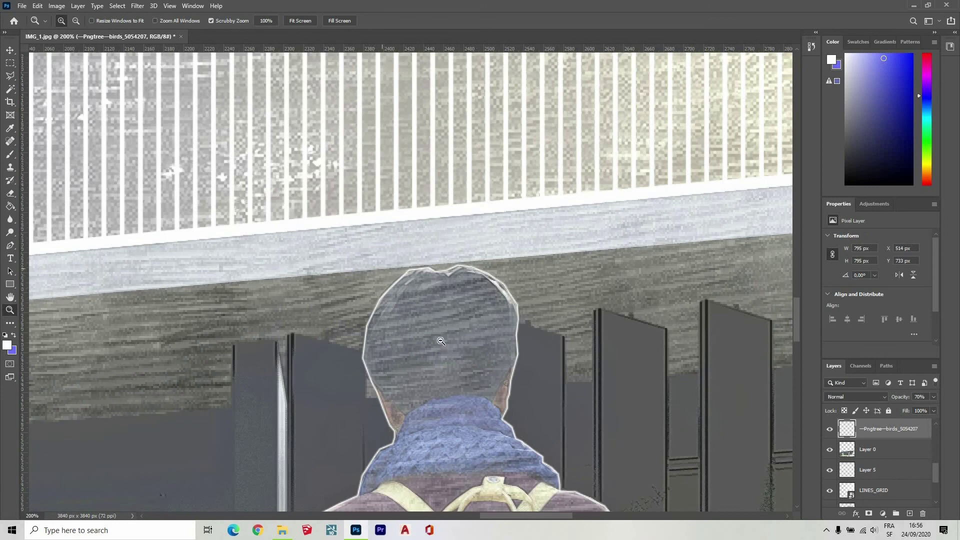
left_click(447, 317, "alt")
left_click(446, 316, "alt")
left_click(446, 316, "alt")
left_click(446, 316, "alt")
left_click(447, 317, "alt")
left_click(447, 316, "alt")
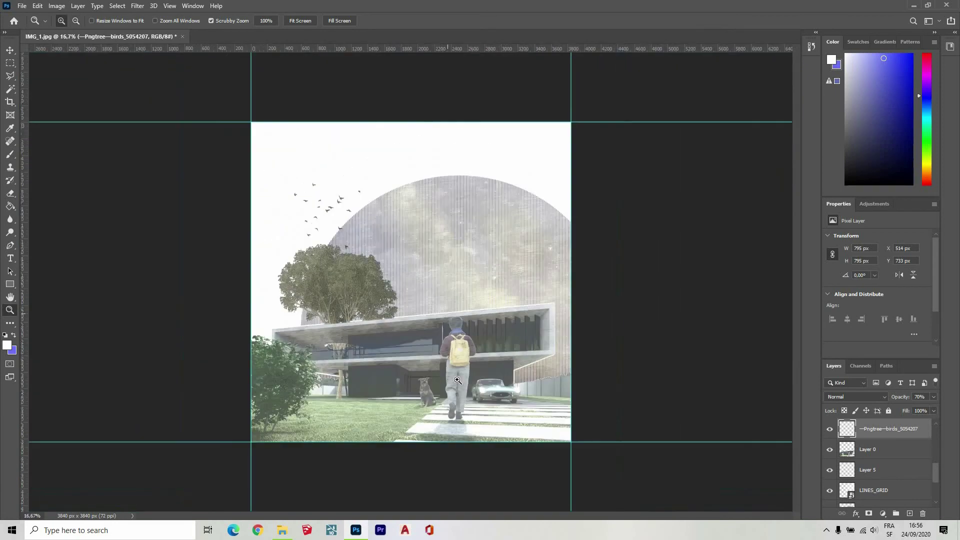
left_click(459, 241)
left_click(458, 241)
left_click(454, 235)
left_click(449, 225)
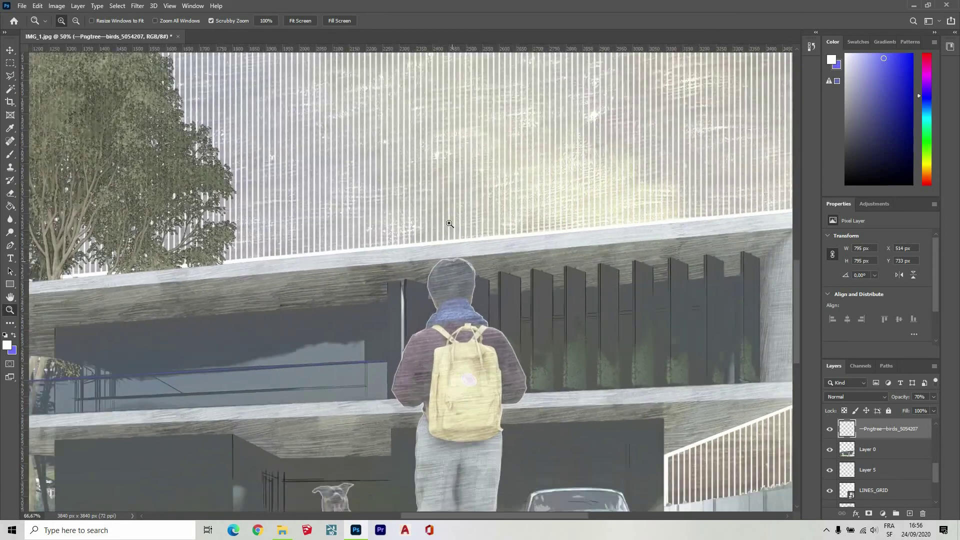
left_click(440, 233, "alt")
left_click(437, 234, "alt")
left_click(434, 236, "alt")
left_click(430, 238, "alt")
left_click(430, 238)
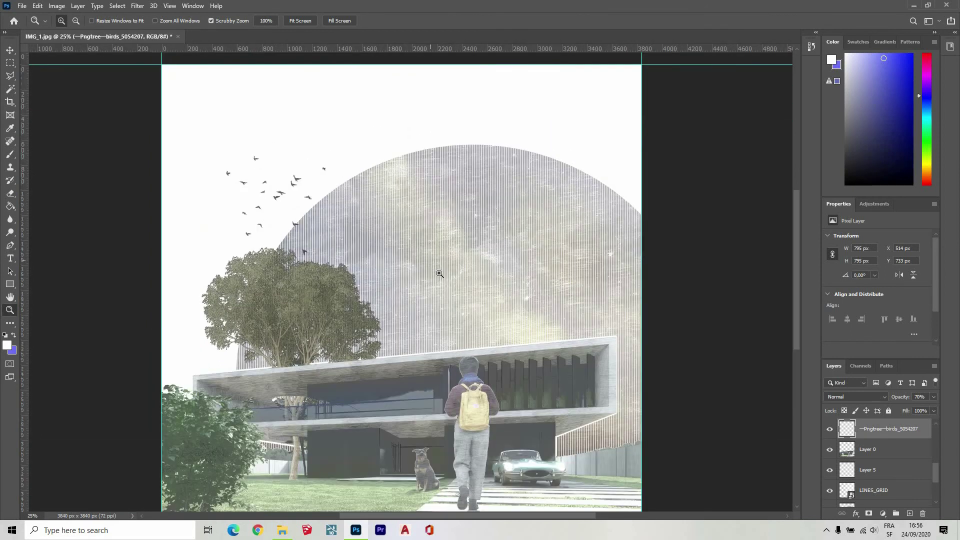
scroll(439, 274, "down", 1)
left_click(450, 262, "alt")
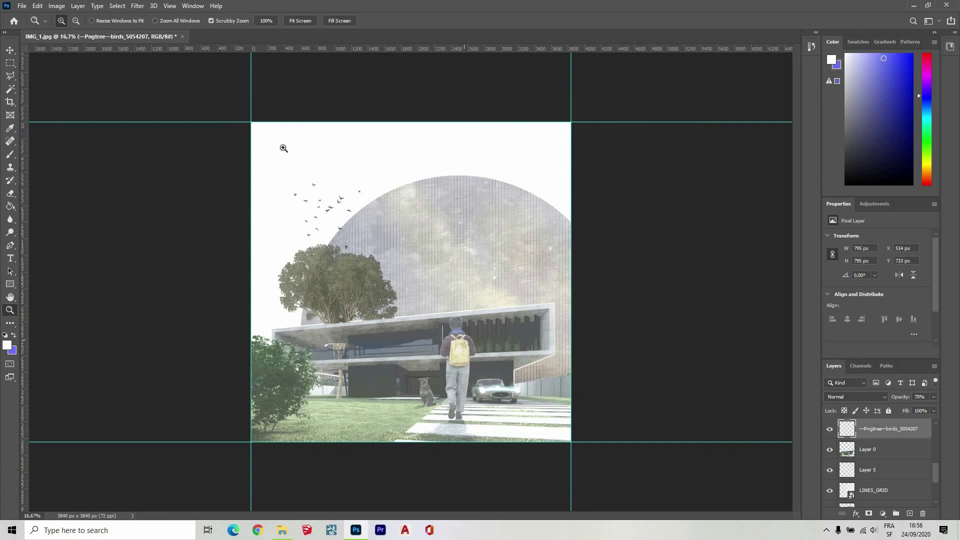
- Save a JPEG copy named IMG_1_inst in the IMG_27 folder at maximum quality 12 with the baseline standard format
left_click(21, 7)
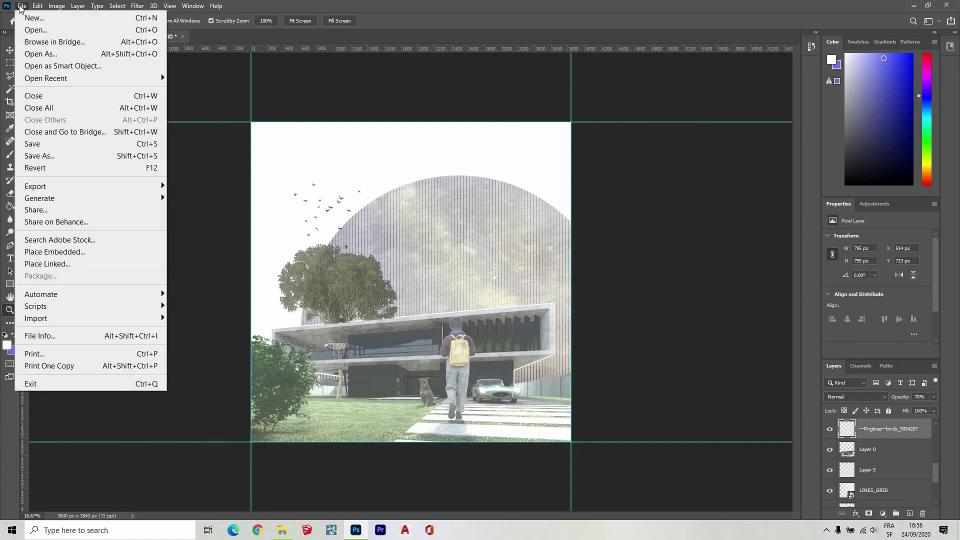
left_click(21, 7)
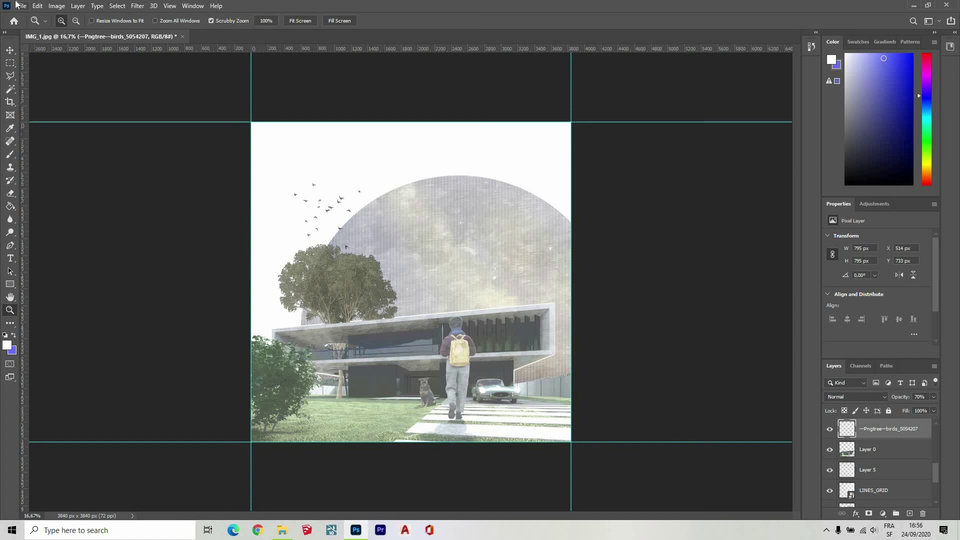
key("alt+f")
left_click(68, 154)
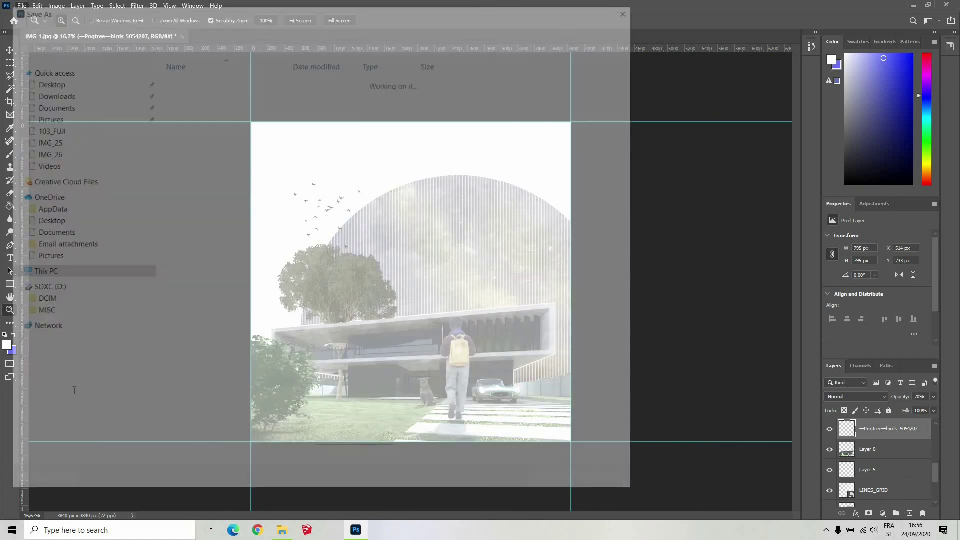
left_click(108, 404)
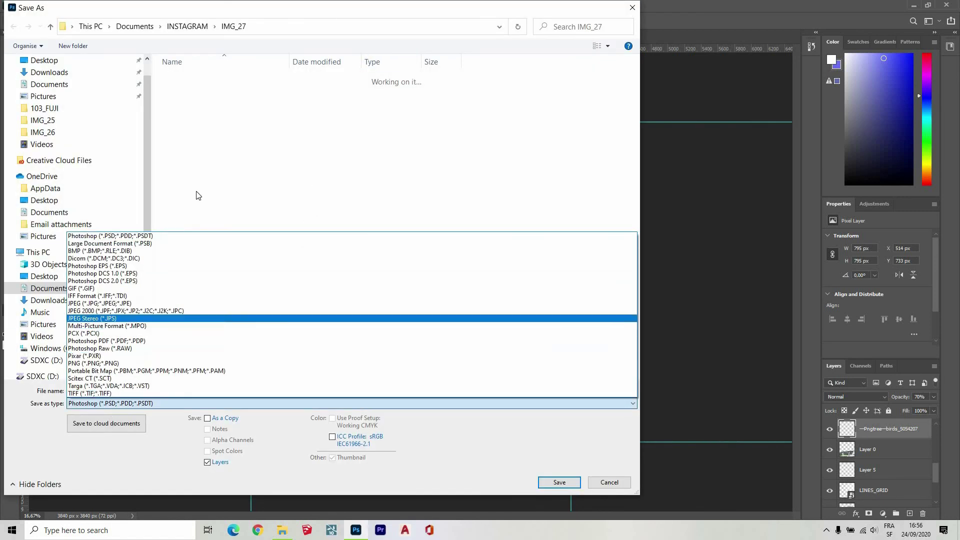
left_click(120, 304)
left_click(112, 390)
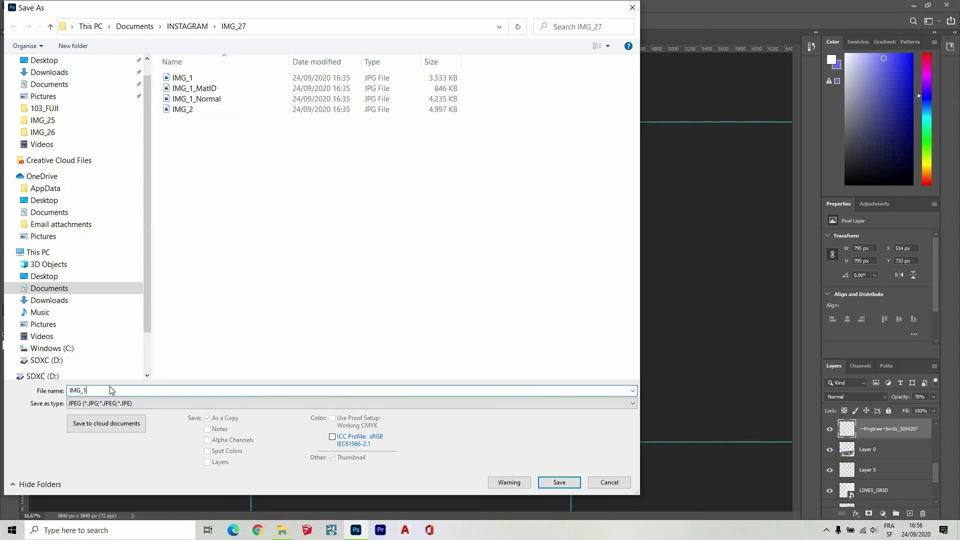
type("_inst")
key("Return")
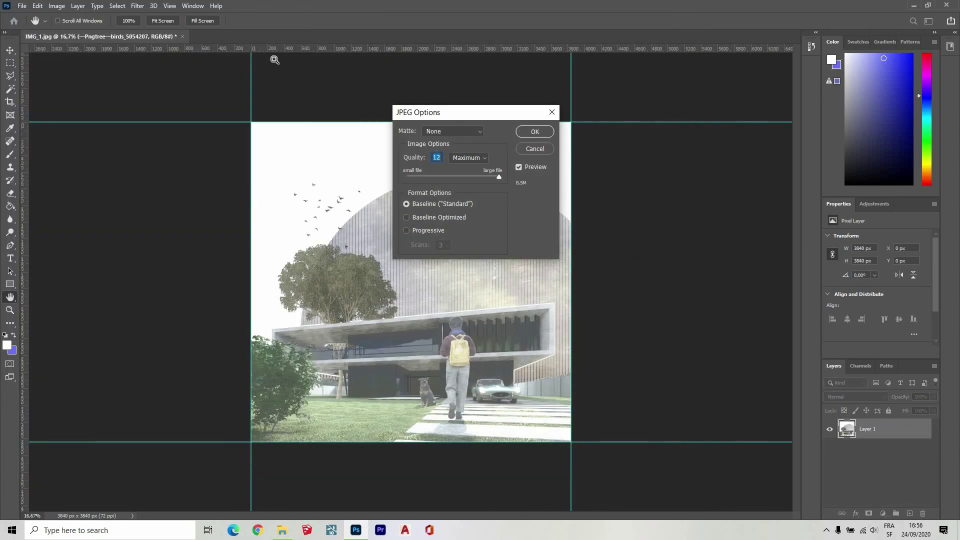
key("Return")
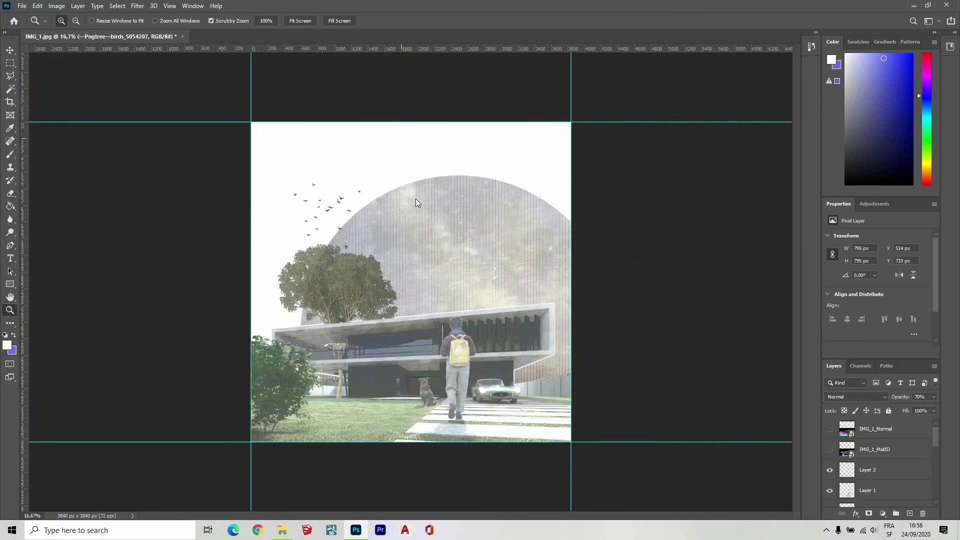
- Save the layered document in Photoshop format as IMG_1.psd
key("ctrl+shift+s")
key("Return")
left_click(584, 150)
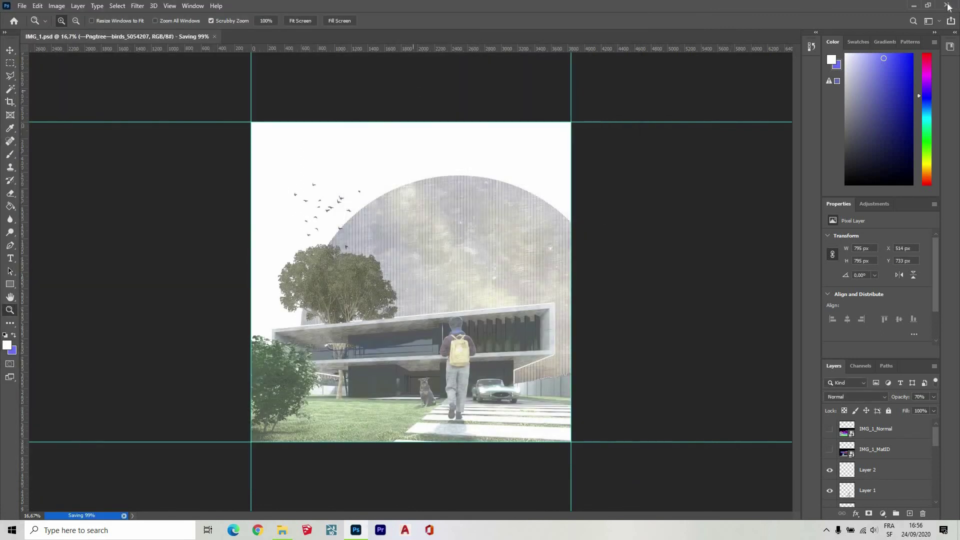